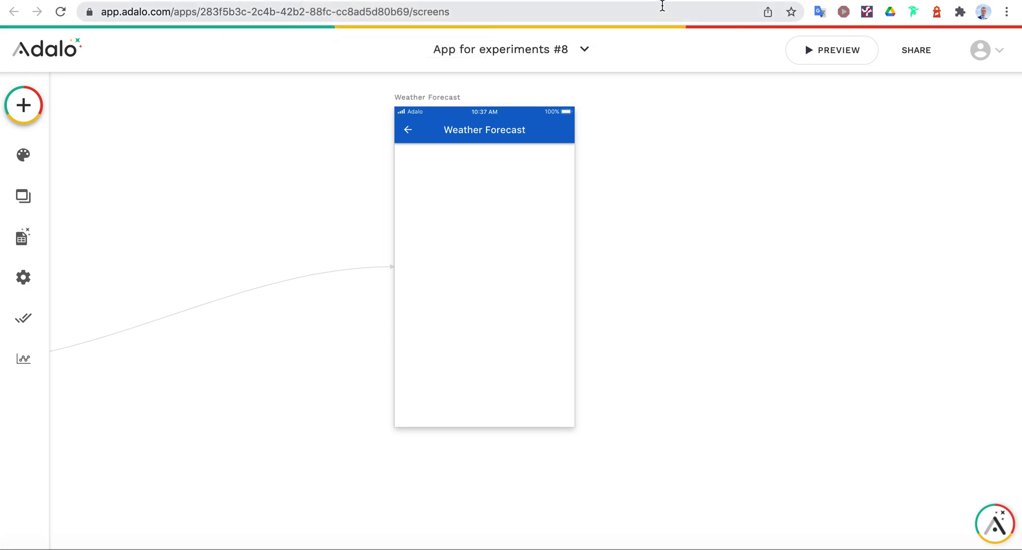
Switch to the M3O Weather API page and examine the Forecast request parameters and the sample JSON response
{"action": "left_click", "coordinate": [722, 1]}
{"action": "scroll", "coordinate": [244, 247], "scroll_direction": "down", "scroll_amount": 1}
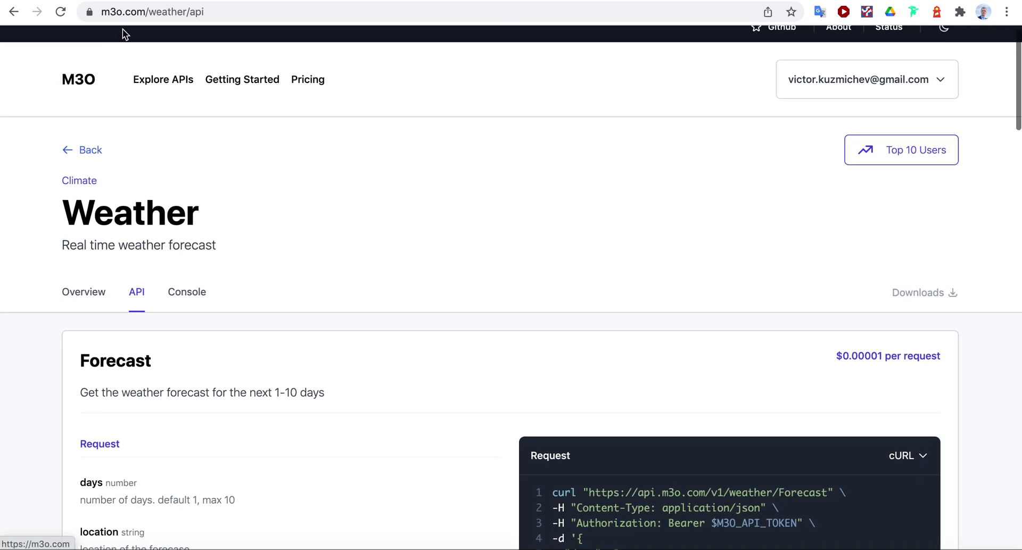
{"action": "scroll", "coordinate": [180, 156], "scroll_direction": "down", "scroll_amount": 10}
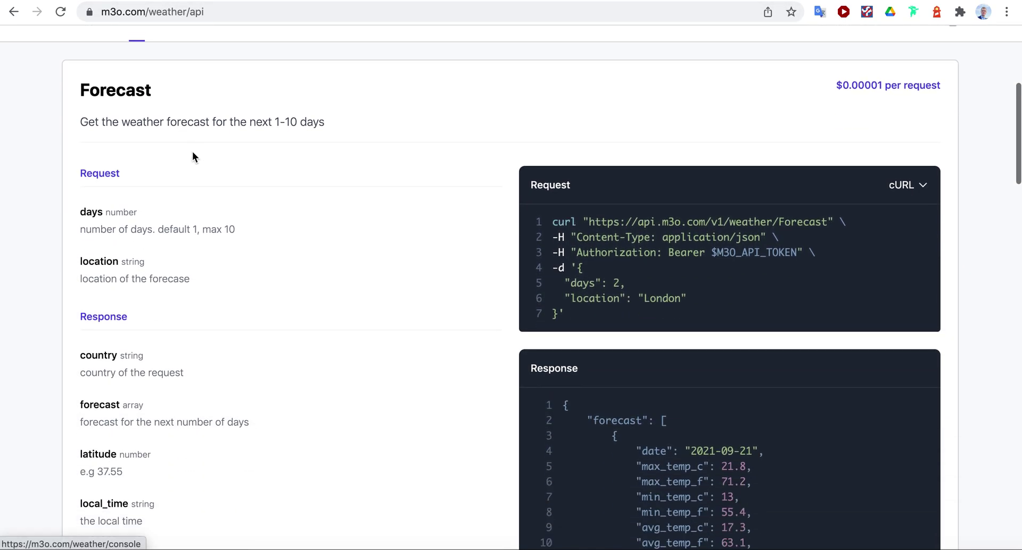
{"action": "scroll", "coordinate": [586, 213], "scroll_direction": "down", "scroll_amount": 1}
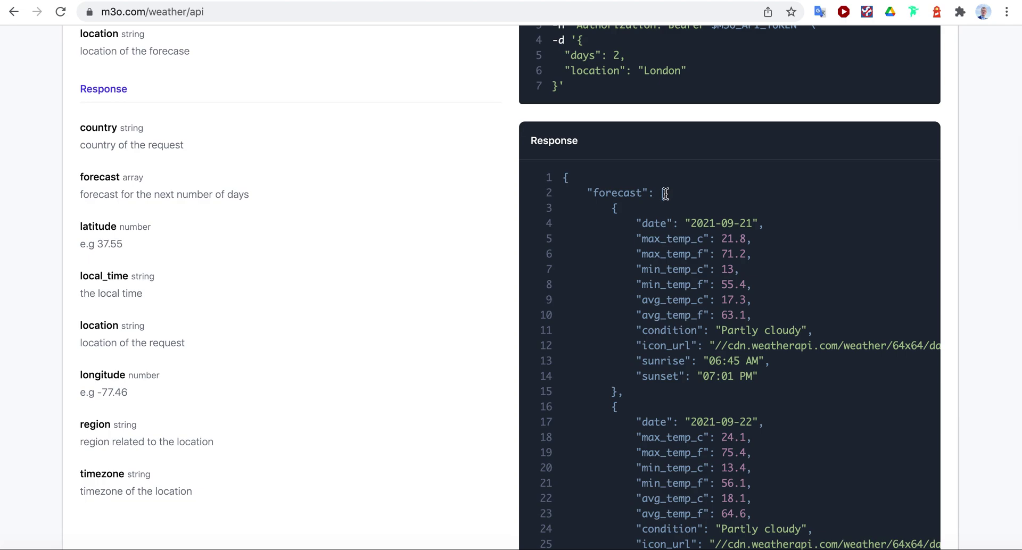
{"action": "scroll", "coordinate": [692, 199], "scroll_direction": "down", "scroll_amount": 1}
{"action": "scroll", "coordinate": [673, 183], "scroll_direction": "down", "scroll_amount": 1}
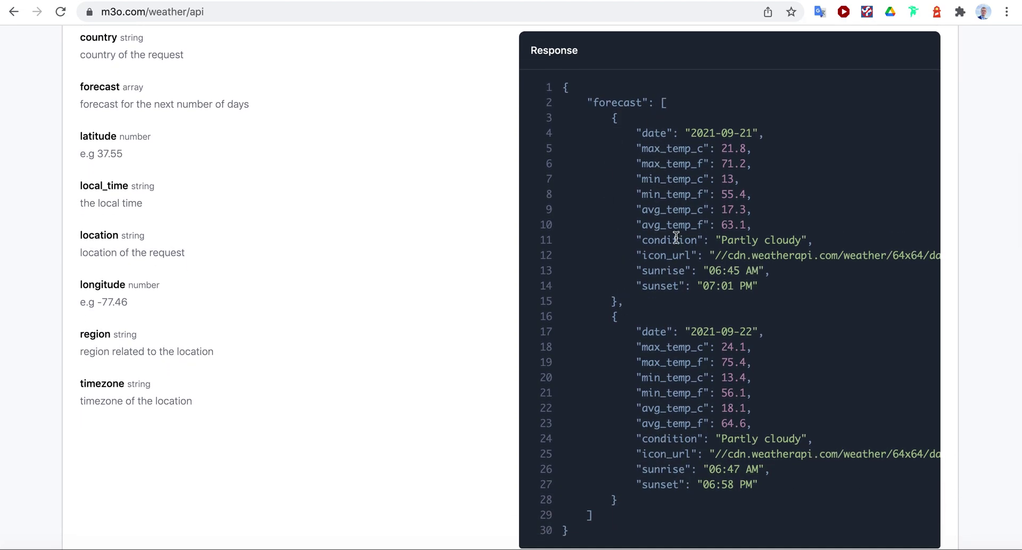
{"action": "scroll", "coordinate": [661, 186], "scroll_direction": "up", "scroll_amount": 4}
{"action": "scroll", "coordinate": [662, 186], "scroll_direction": "down", "scroll_amount": 5}
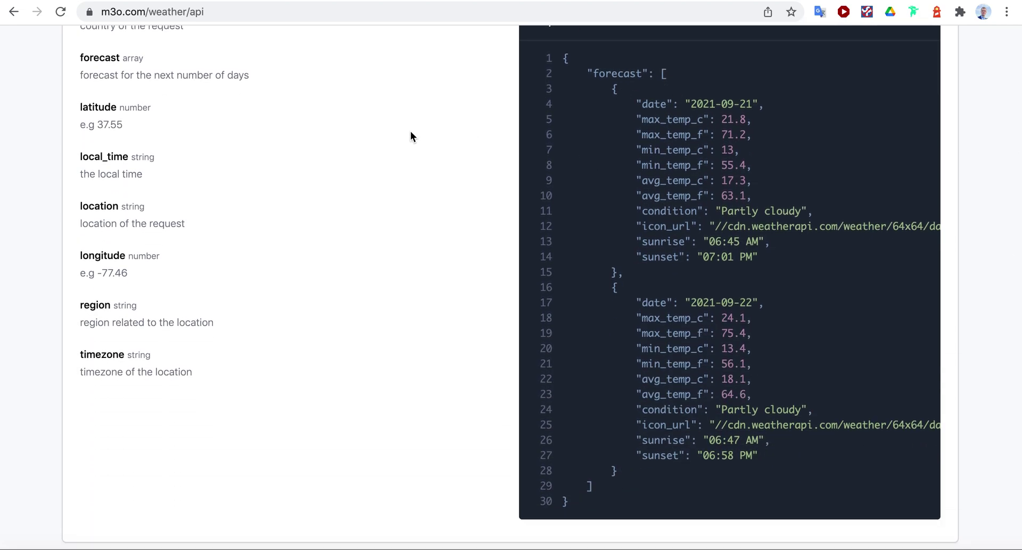
Review OpenWeather's 5 day forecast API calls and sample JSON response, and view the WeatherAPI.com home page
{"action": "left_click", "coordinate": [854, 1]}
{"action": "scroll", "coordinate": [441, 231], "scroll_direction": "down", "scroll_amount": 15}
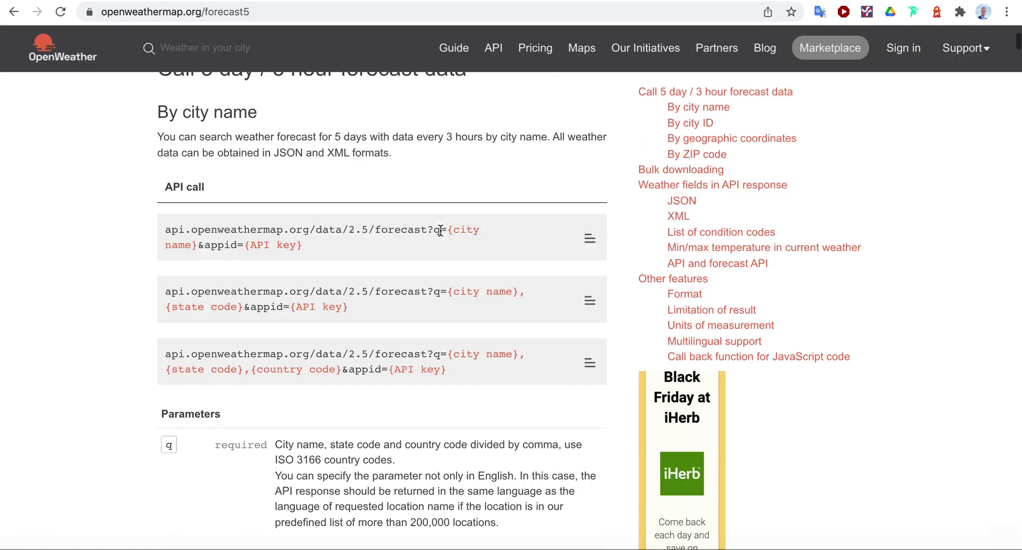
{"action": "scroll", "coordinate": [441, 231], "scroll_direction": "down", "scroll_amount": 20}
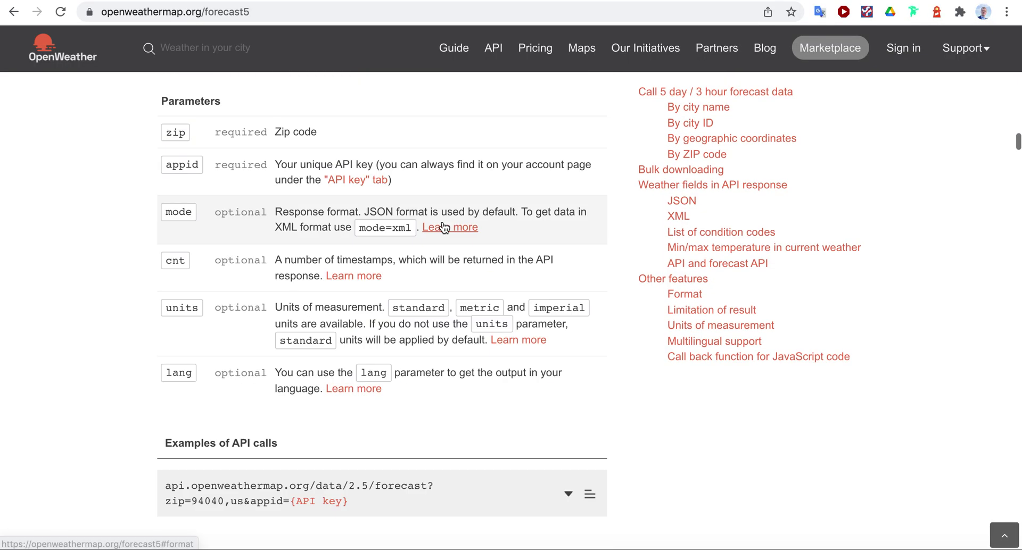
{"action": "scroll", "coordinate": [443, 226], "scroll_direction": "down", "scroll_amount": 8}
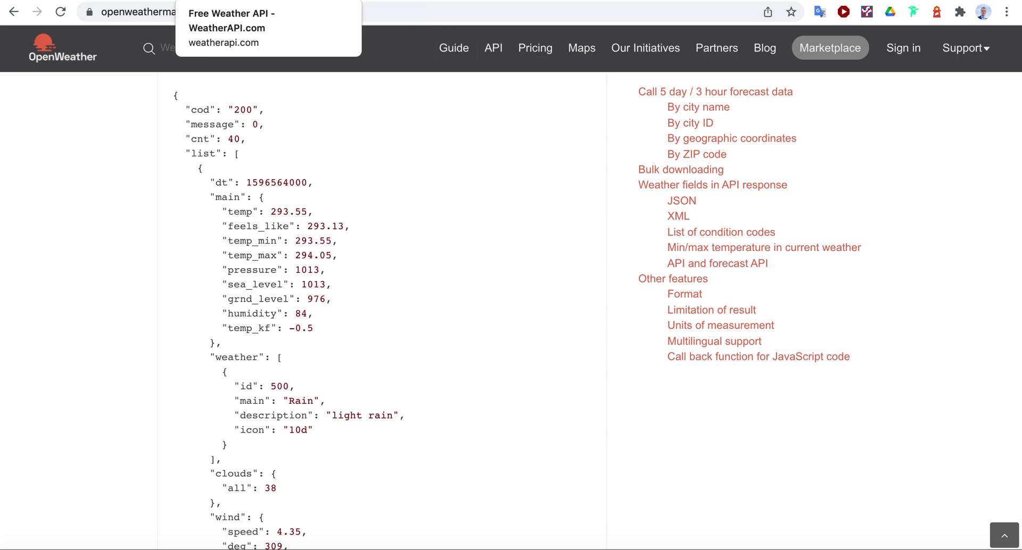
{"action": "left_click", "coordinate": [256, 1]}
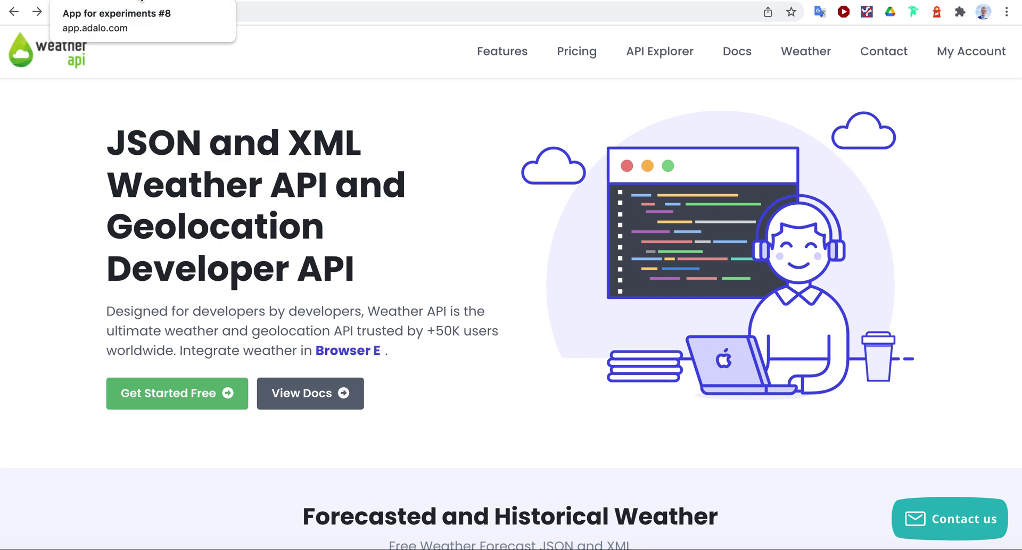
Switch back to Adalo and add a text property named City to the Users collection
{"action": "left_click", "coordinate": [141, 1]}
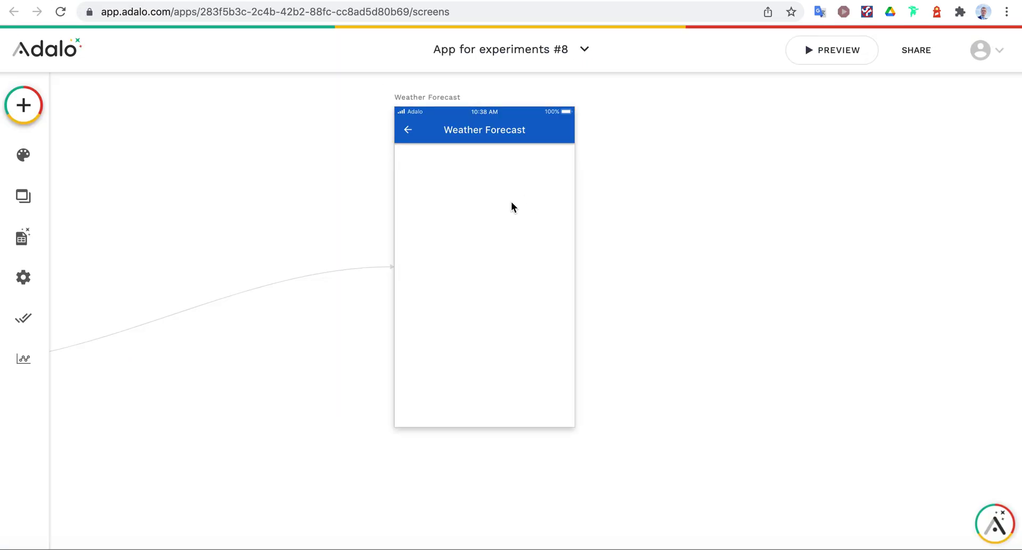
{"action": "left_click", "coordinate": [475, 136]}
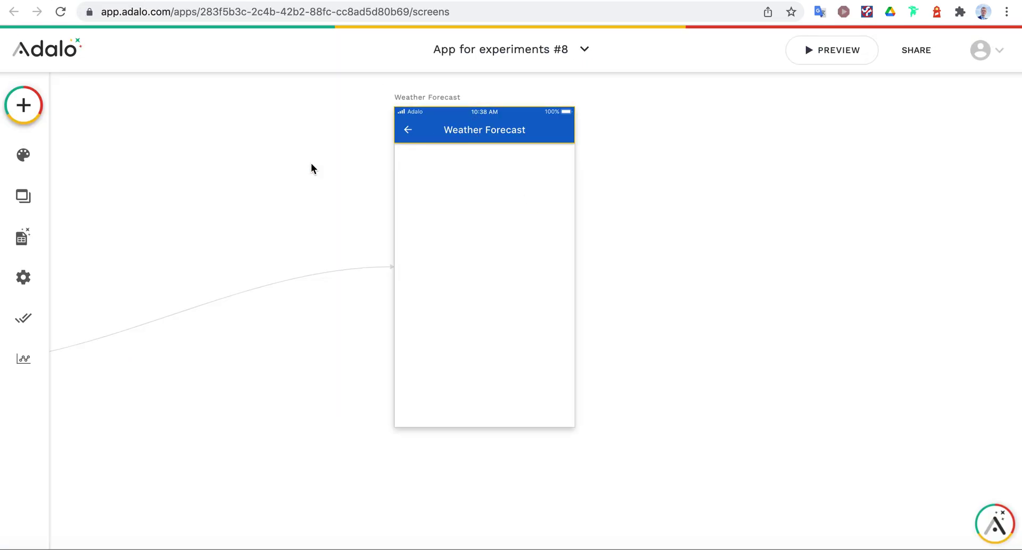
{"action": "left_click", "coordinate": [428, 248]}
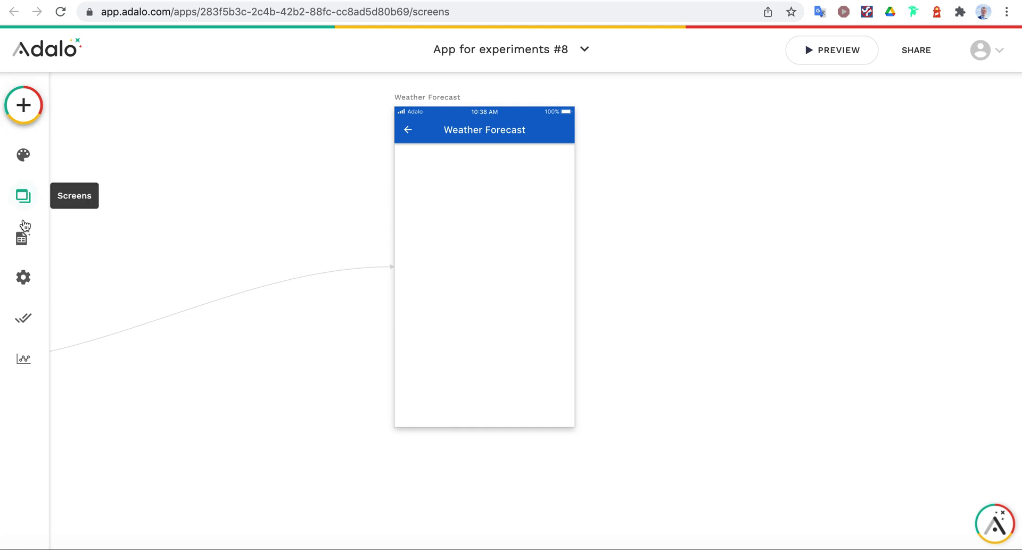
{"action": "left_click", "coordinate": [21, 237]}
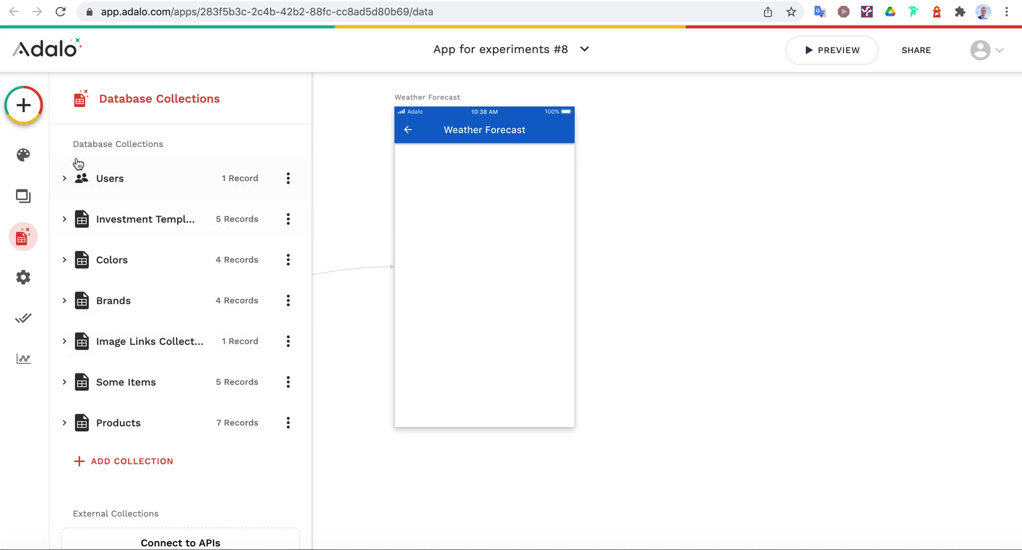
{"action": "left_click", "coordinate": [82, 176]}
{"action": "scroll", "coordinate": [132, 285], "scroll_direction": "down", "scroll_amount": 4}
{"action": "scroll", "coordinate": [133, 289], "scroll_direction": "down", "scroll_amount": 3}
{"action": "left_click", "coordinate": [85, 445]}
{"action": "left_click", "coordinate": [179, 193]}
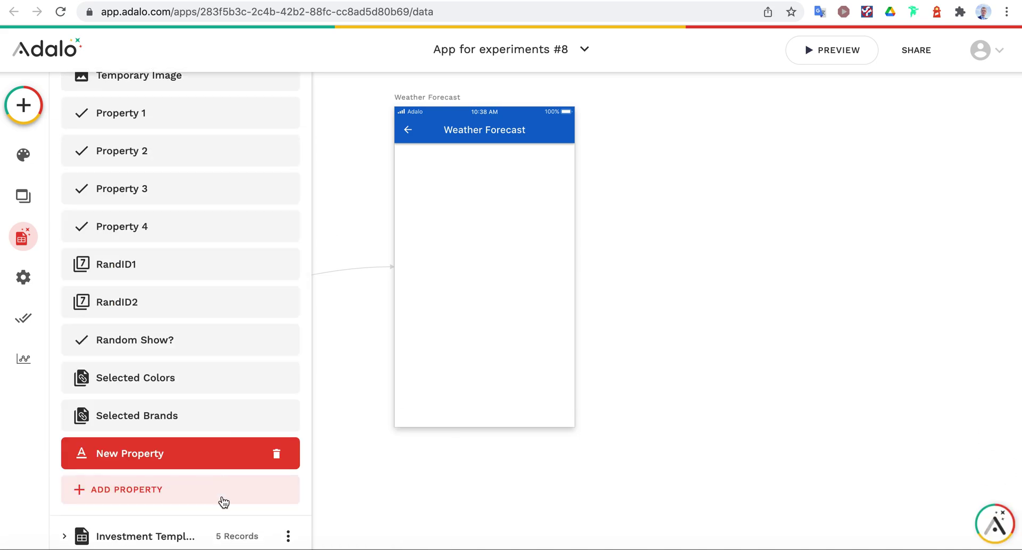
{"action": "triple_click", "coordinate": [154, 436]}
{"action": "type", "text": "City"}
{"action": "left_click", "coordinate": [276, 476]}
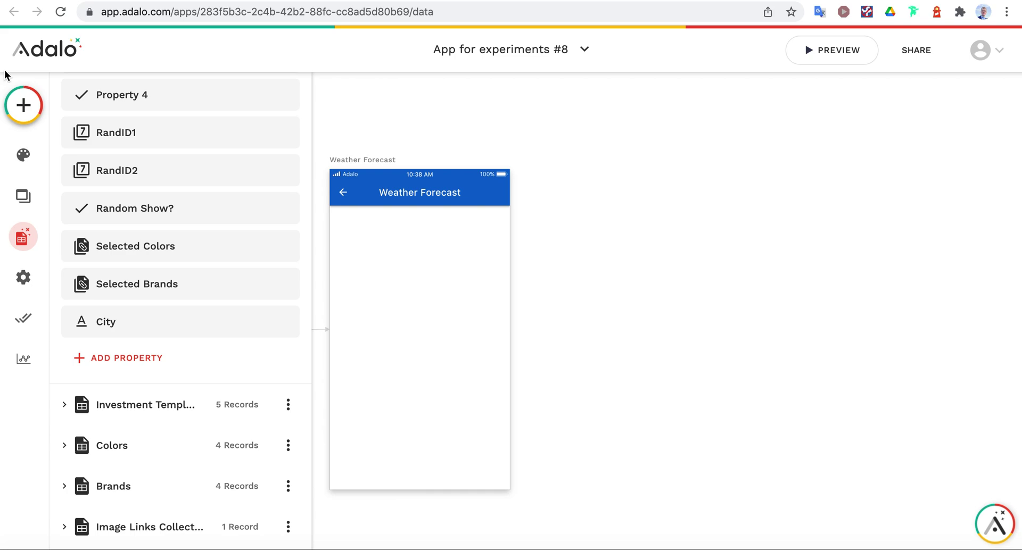
Add a text component beneath the Weather Forecast app bar reading "My City: " followed by the logged-in user's City value
{"action": "left_click", "coordinate": [24, 106]}
{"action": "left_click_drag", "start_coordinate": [114, 304], "coordinate": [363, 228]}
{"action": "left_click_drag", "start_coordinate": [72, 196], "coordinate": [136, 194]}
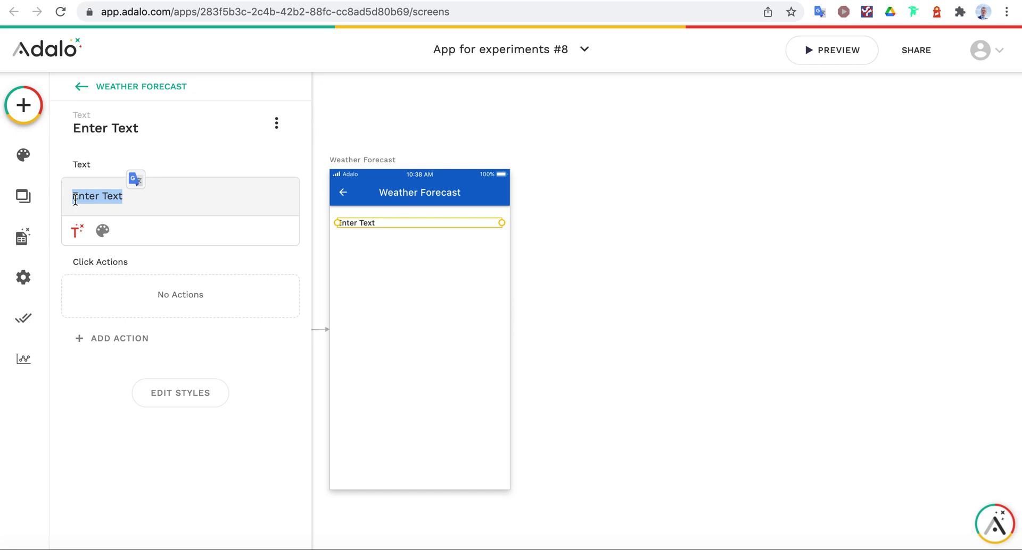
{"action": "type", "text": "My "}
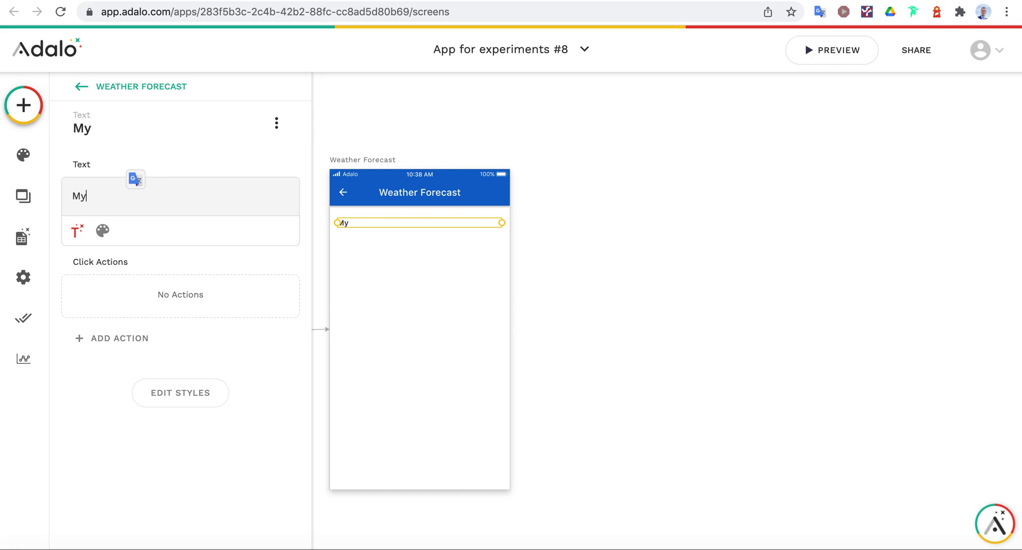
{"action": "type", "text": "City"}
{"action": "left_click", "coordinate": [77, 230]}
{"action": "mouse_move", "coordinate": [162, 273]}
{"action": "left_click", "coordinate": [352, 387]}
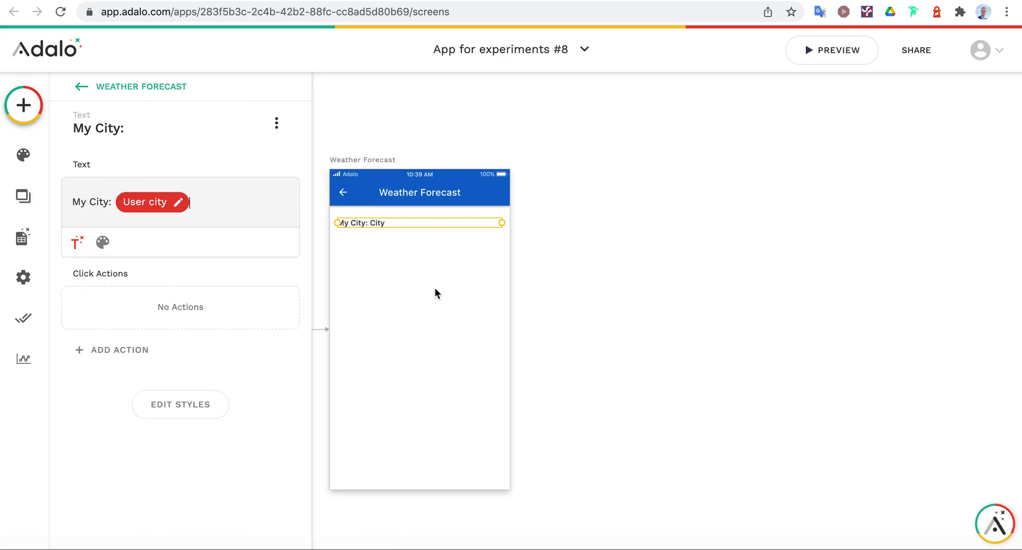
{"action": "left_click", "coordinate": [427, 295]}
Place an Icon component at the right end of the My City line on the Weather Forecast screen
{"action": "left_click", "coordinate": [23, 104]}
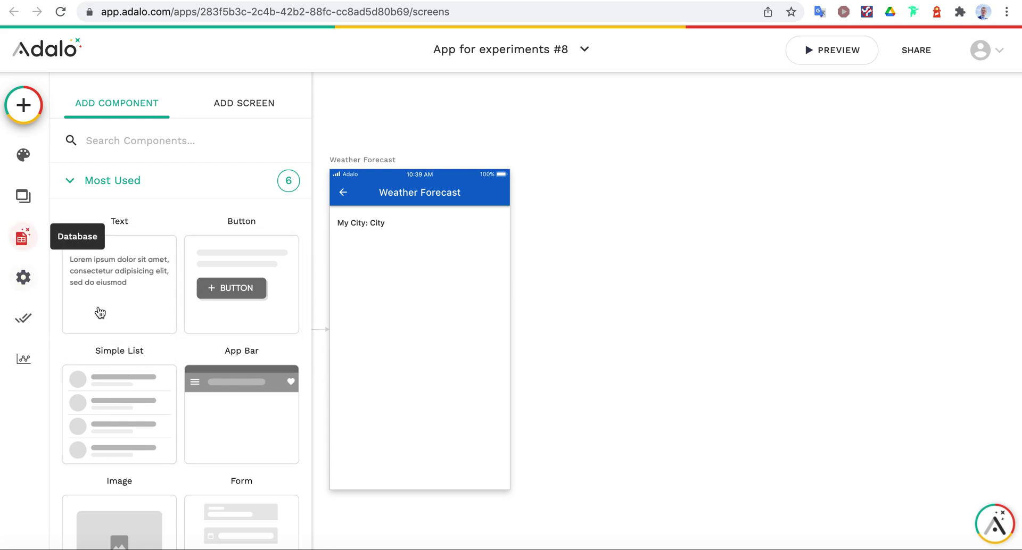
{"action": "scroll", "coordinate": [135, 346], "scroll_direction": "down", "scroll_amount": 5}
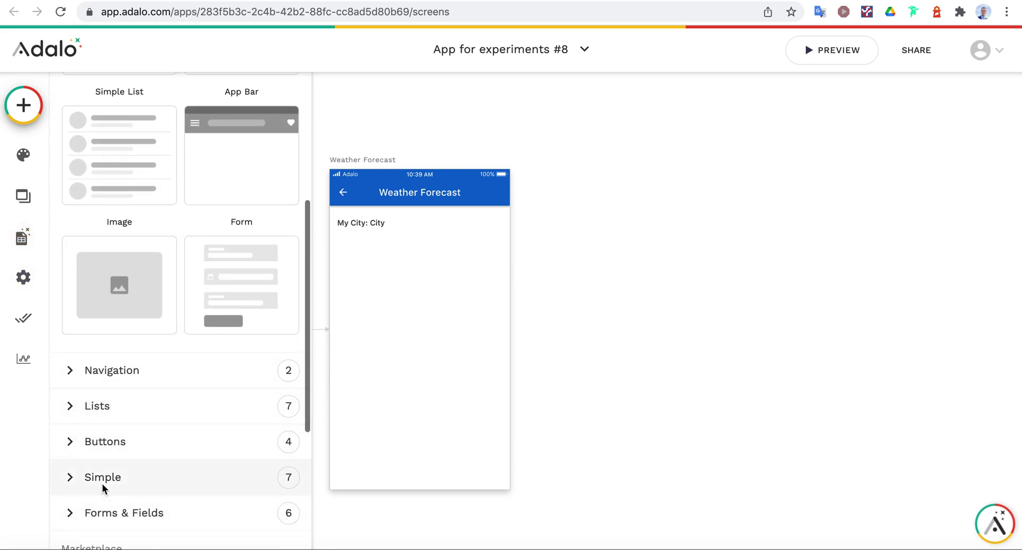
{"action": "left_click", "coordinate": [102, 484]}
{"action": "scroll", "coordinate": [107, 413], "scroll_direction": "down", "scroll_amount": 10}
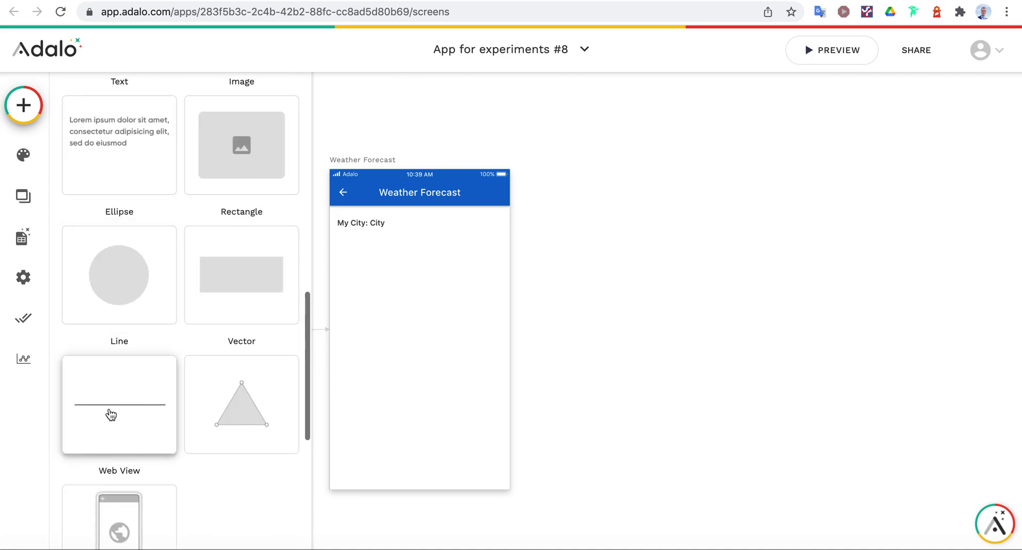
{"action": "left_click", "coordinate": [120, 270]}
{"action": "scroll", "coordinate": [124, 253], "scroll_direction": "up", "scroll_amount": 10}
{"action": "left_click", "coordinate": [120, 268]}
{"action": "left_click_drag", "start_coordinate": [109, 481], "coordinate": [496, 226]}
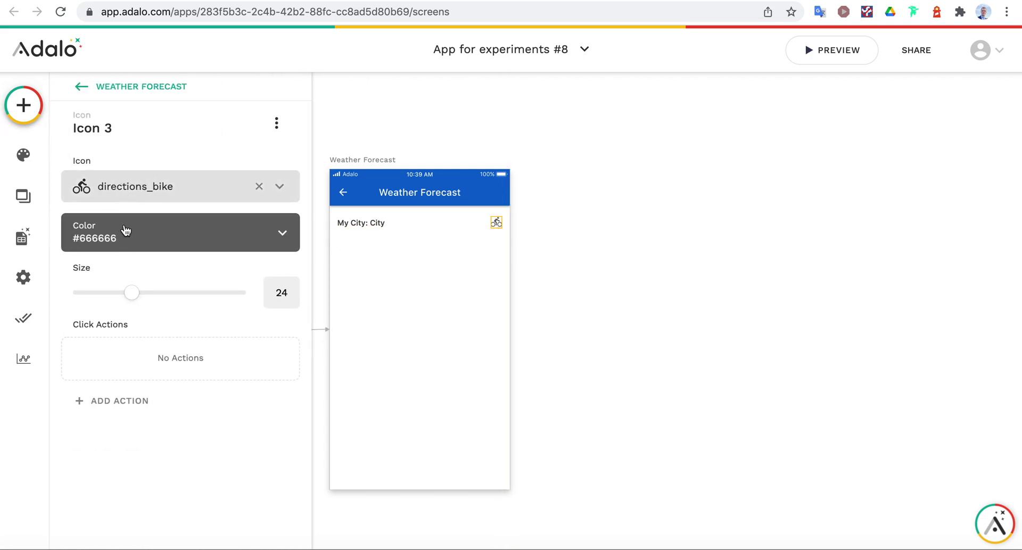
Change the new icon's symbol to the edit pencil
{"action": "left_click", "coordinate": [123, 209]}
{"action": "type", "text": "edit"}
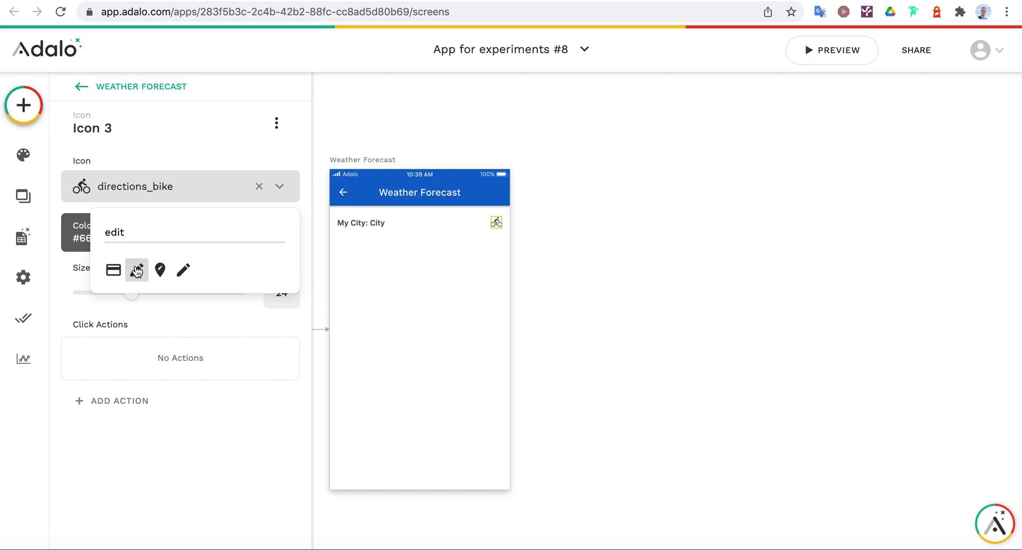
{"action": "left_click", "coordinate": [137, 270]}
Link the pencil icon to a new screen named "Forecast Set City" that uses the App Bar template
{"action": "left_click", "coordinate": [110, 400]}
{"action": "mouse_move", "coordinate": [160, 135]}
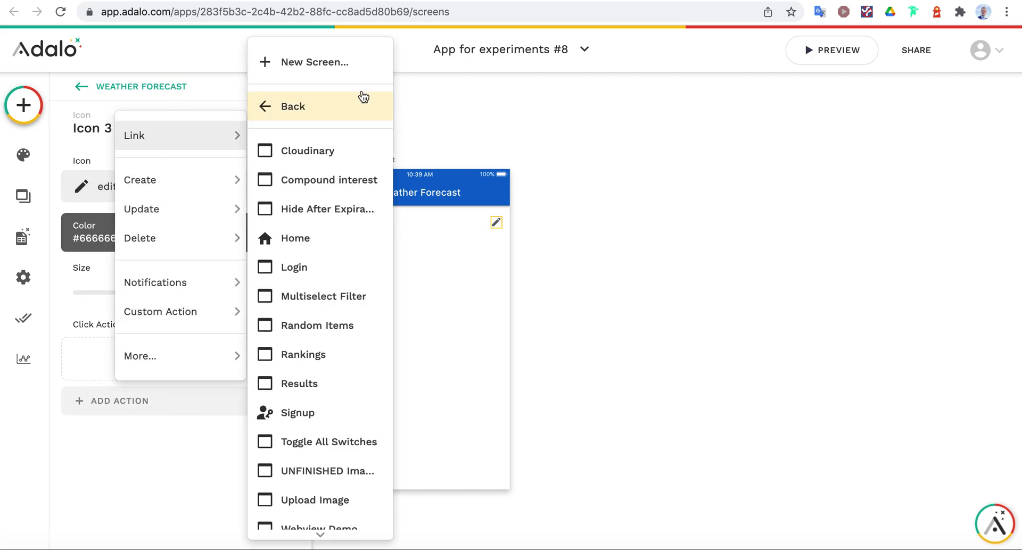
{"action": "left_click", "coordinate": [331, 63]}
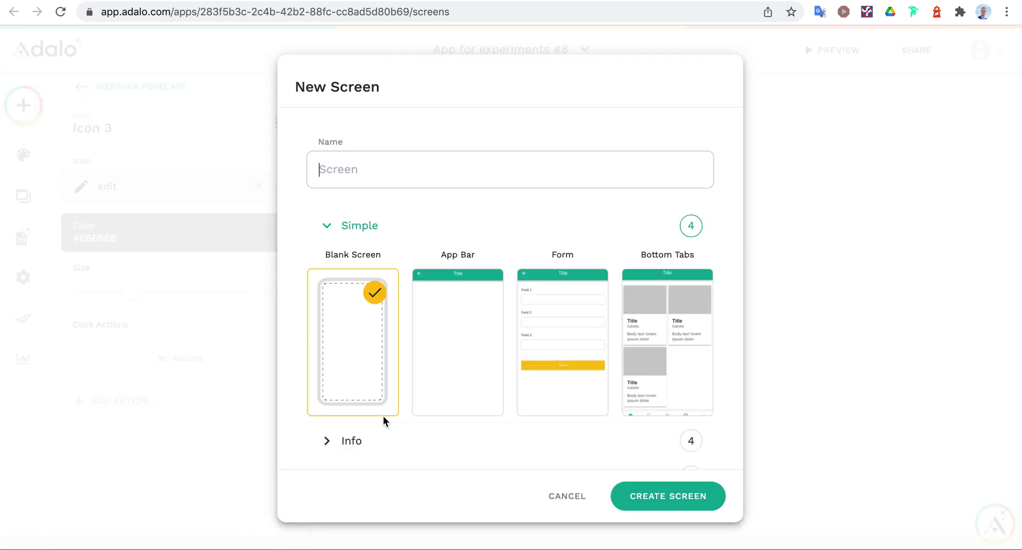
{"action": "left_click", "coordinate": [406, 164]}
{"action": "type", "text": "c"}
{"action": "type", "text": "Fior"}
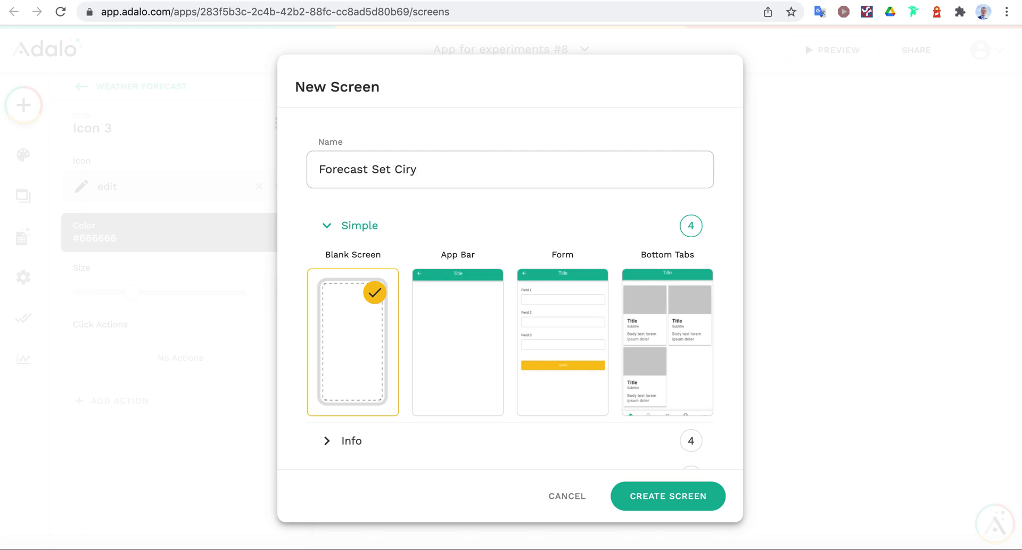
{"action": "left_click", "coordinate": [431, 361]}
{"action": "left_click", "coordinate": [647, 502]}
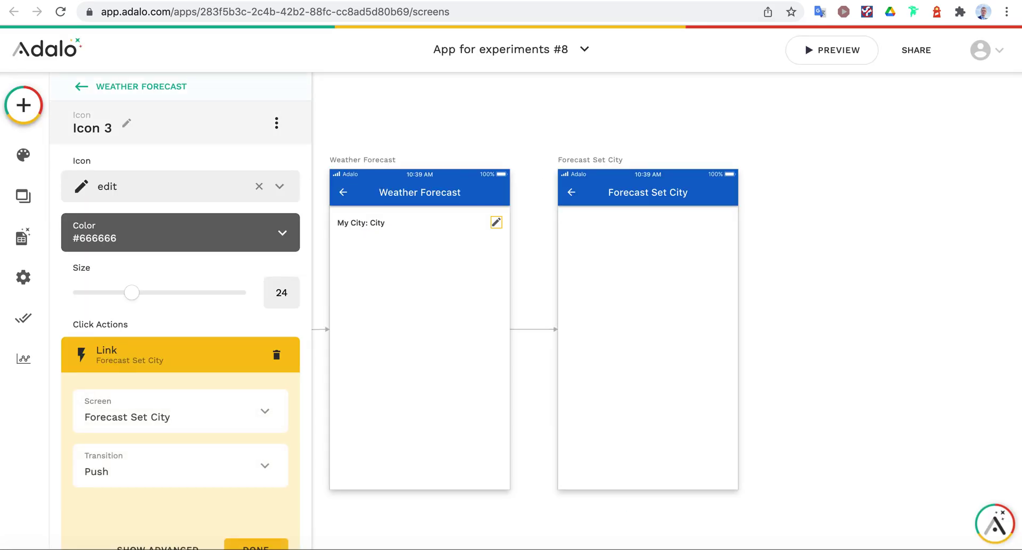
{"action": "key", "text": "Escape"}
Add a Text Input component near the top of the Forecast Set City screen, leaving room above it
{"action": "scroll", "coordinate": [139, 418], "scroll_direction": "down", "scroll_amount": 8}
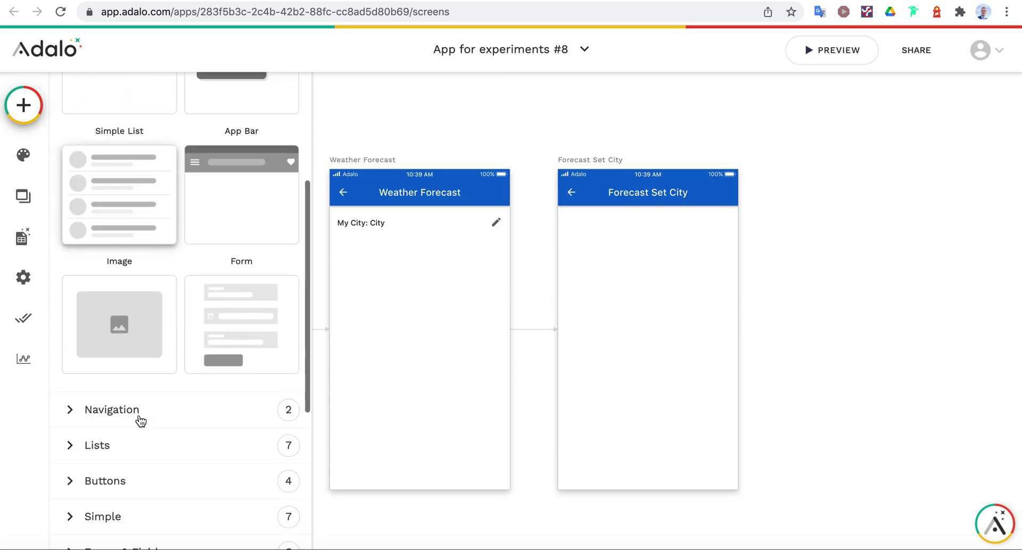
{"action": "left_click", "coordinate": [113, 351]}
{"action": "scroll", "coordinate": [229, 445], "scroll_direction": "down", "scroll_amount": 1}
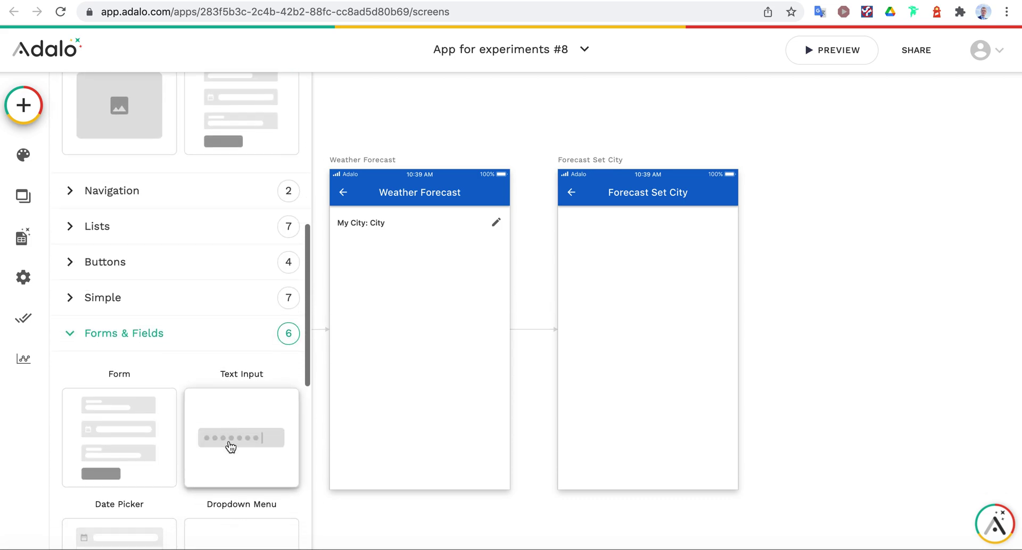
{"action": "left_click_drag", "start_coordinate": [230, 387], "coordinate": [646, 253]}
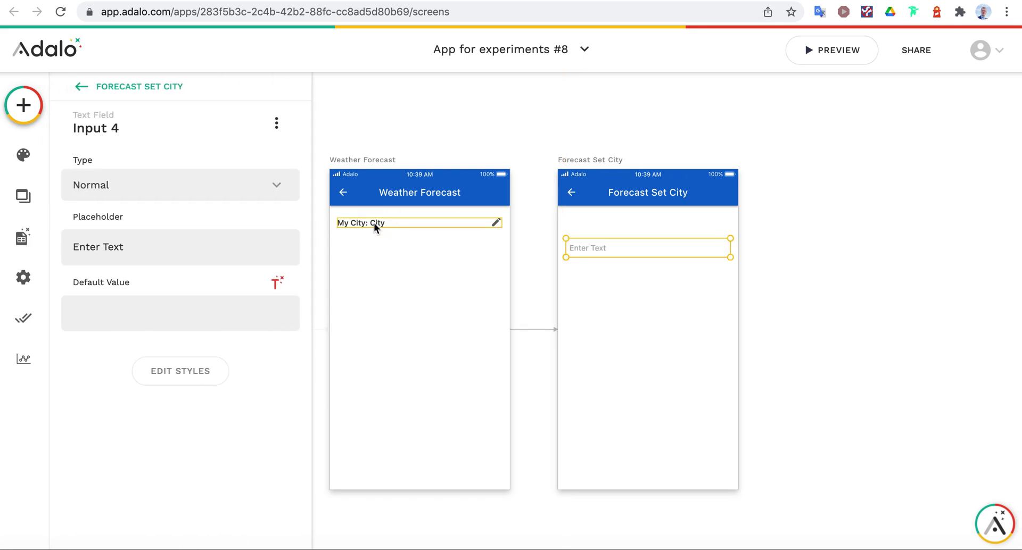
Copy the My City text above the input on Forecast Set City and change its label to "My Current City:"
{"action": "left_click", "coordinate": [373, 226]}
{"action": "left_click_drag", "start_coordinate": [374, 222], "coordinate": [605, 226]}
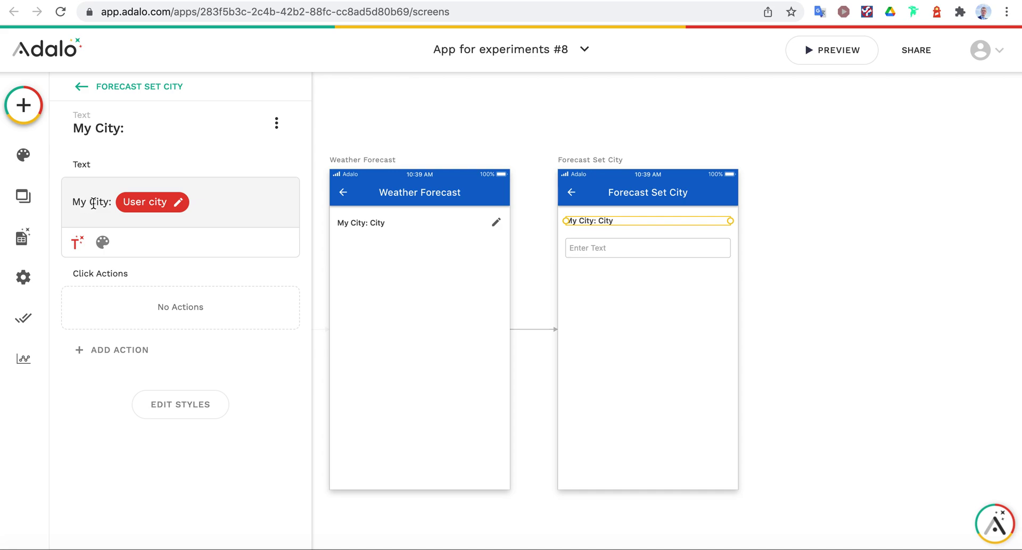
{"action": "type", "text": "Current S"}
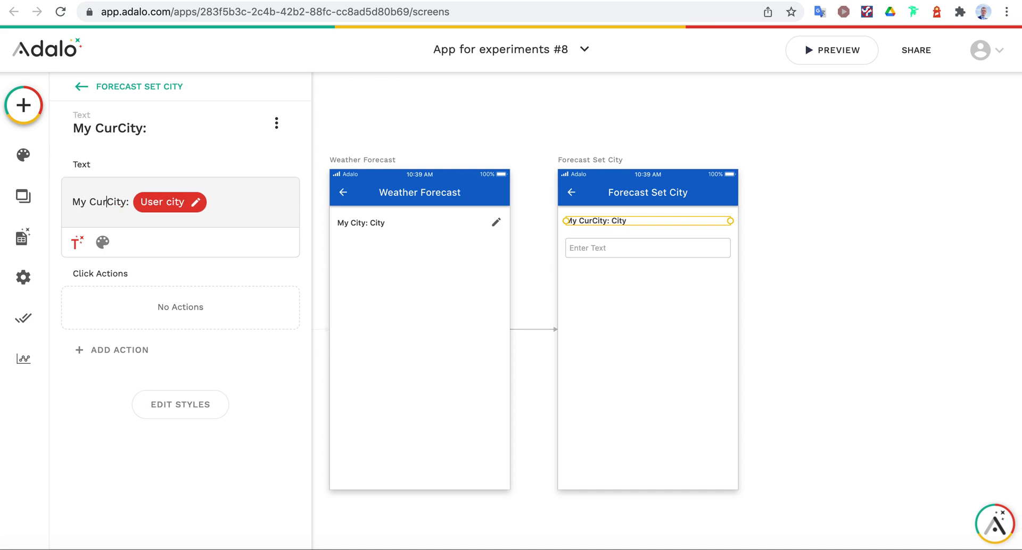
{"action": "key", "text": "BackSpace"}
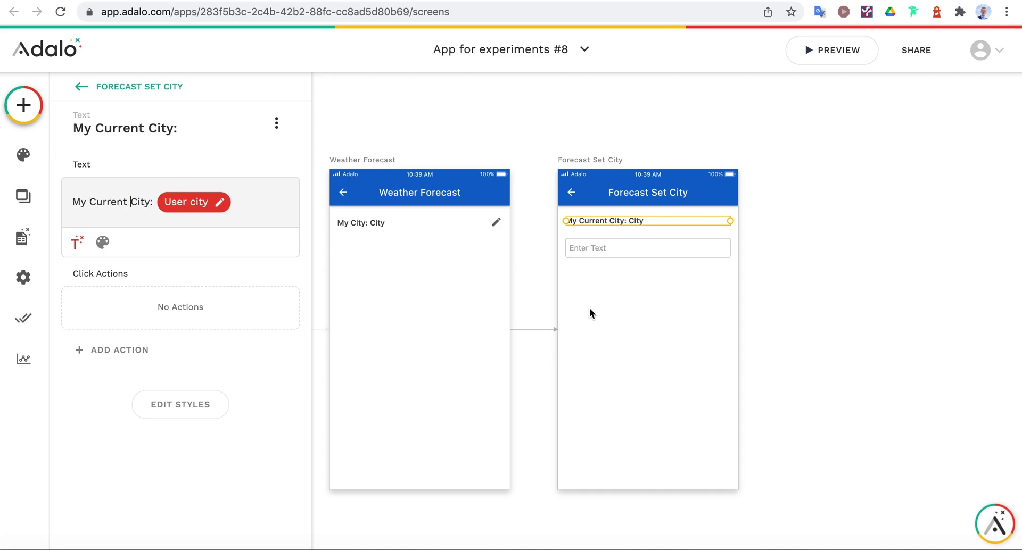
Set the city input's placeholder to "Enter City Name"
{"action": "left_click", "coordinate": [595, 250]}
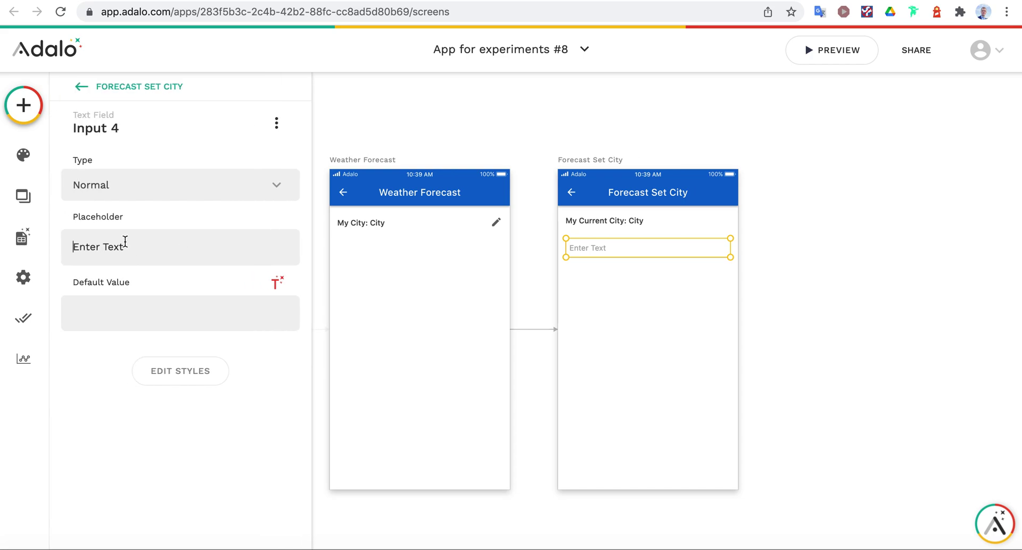
{"action": "double_click", "coordinate": [113, 245]}
{"action": "type", "text": "City Name"}
{"action": "left_click", "coordinate": [658, 361]}
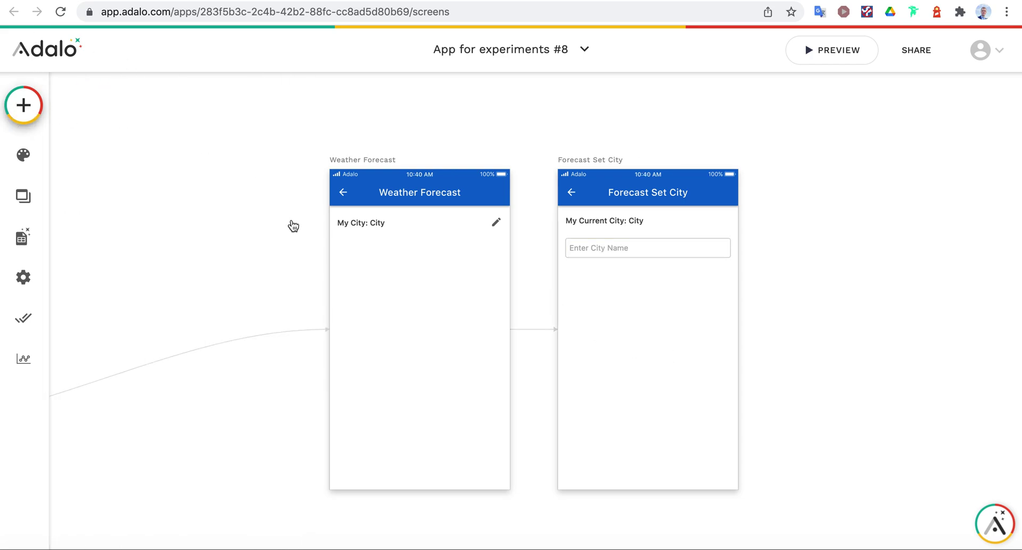
Add a Button component below the city input on the Forecast Set City screen
{"action": "left_click", "coordinate": [24, 105]}
{"action": "left_click_drag", "start_coordinate": [217, 285], "coordinate": [692, 292]}
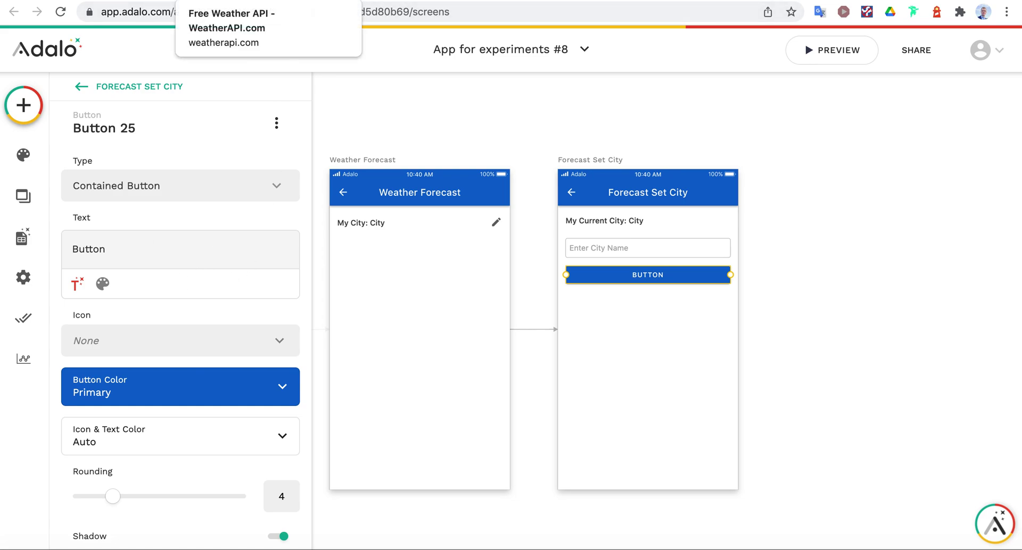
Switch to the WeatherAPI.com site and review its pricing plans, including what the Free plan offers
{"action": "left_click", "coordinate": [223, 1]}
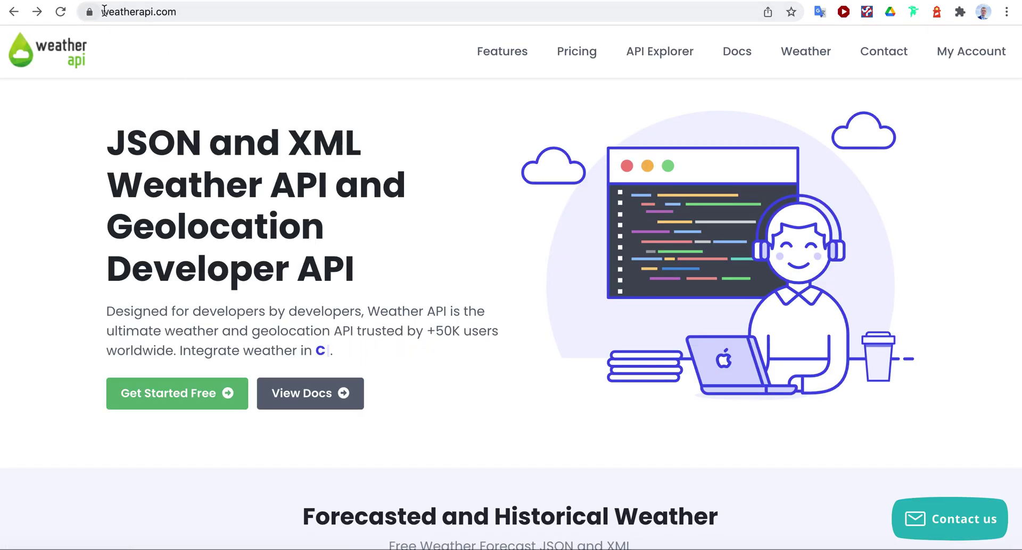
{"action": "left_click", "coordinate": [566, 56]}
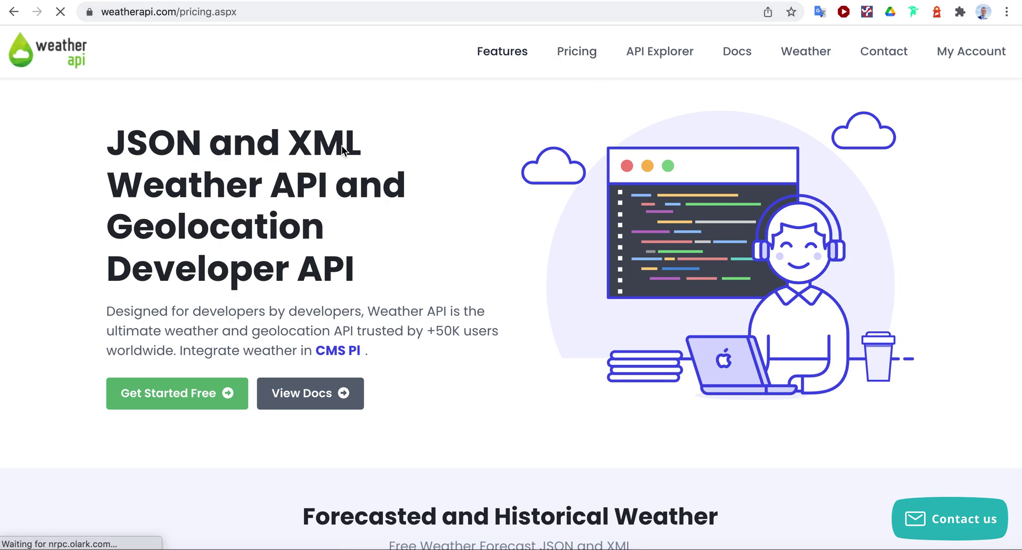
{"action": "scroll", "coordinate": [146, 293], "scroll_direction": "down", "scroll_amount": 1}
{"action": "scroll", "coordinate": [158, 347], "scroll_direction": "down", "scroll_amount": 3}
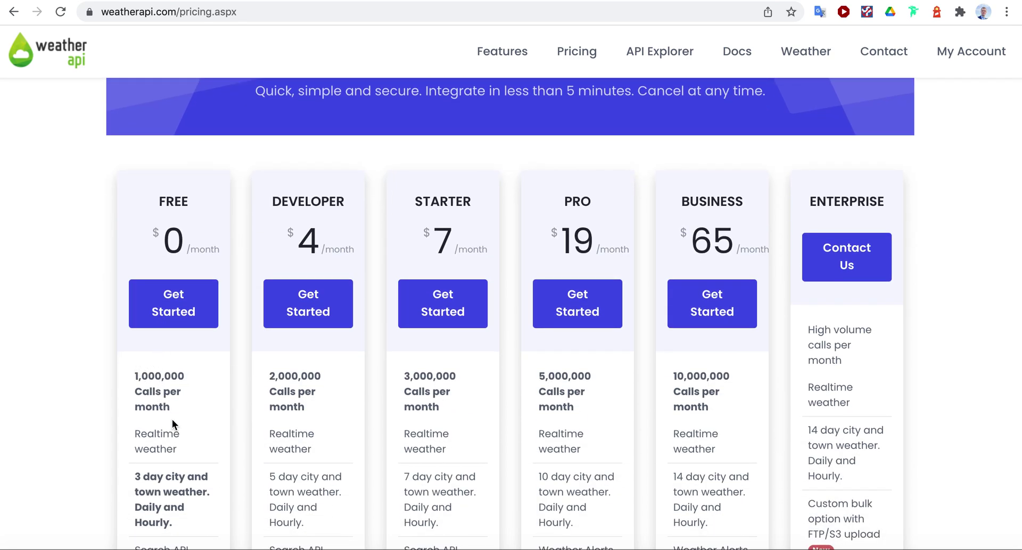
{"action": "scroll", "coordinate": [171, 419], "scroll_direction": "down", "scroll_amount": 3}
{"action": "scroll", "coordinate": [138, 333], "scroll_direction": "up", "scroll_amount": 2}
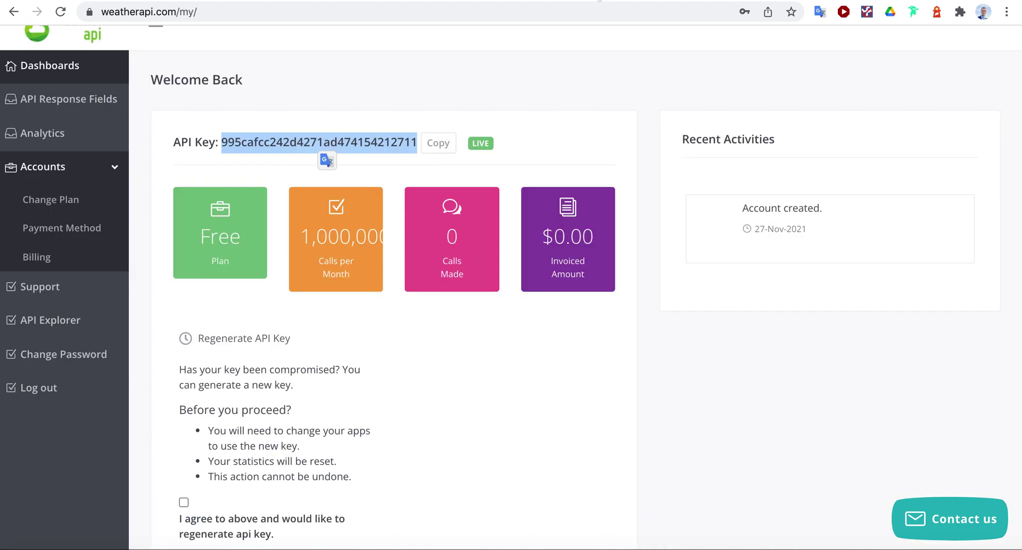
Copy the API key from the WeatherAPI account dashboard into the Interactive API Explorer's key field, with HTTPS as the protocol
{"action": "left_click", "coordinate": [246, 136]}
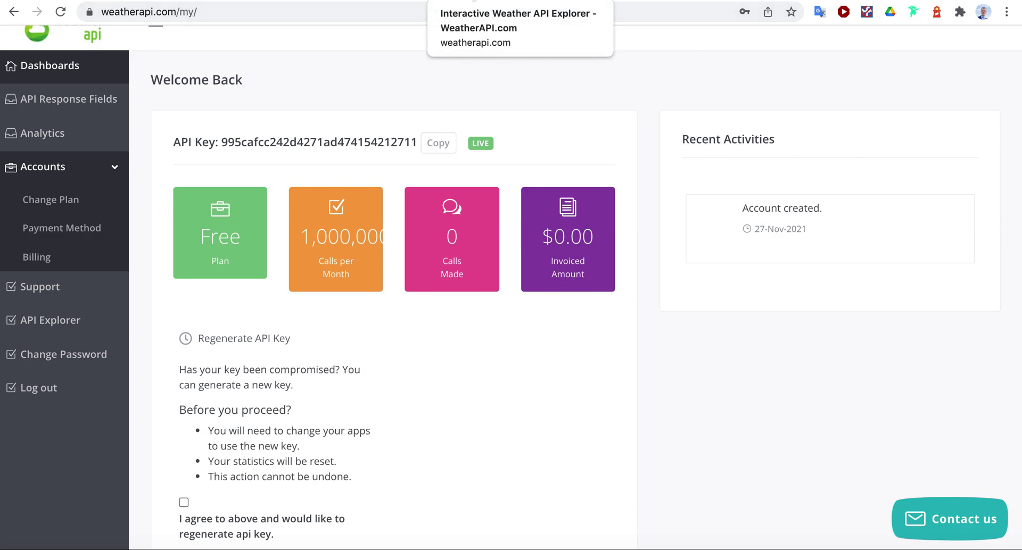
{"action": "left_click", "coordinate": [477, 1]}
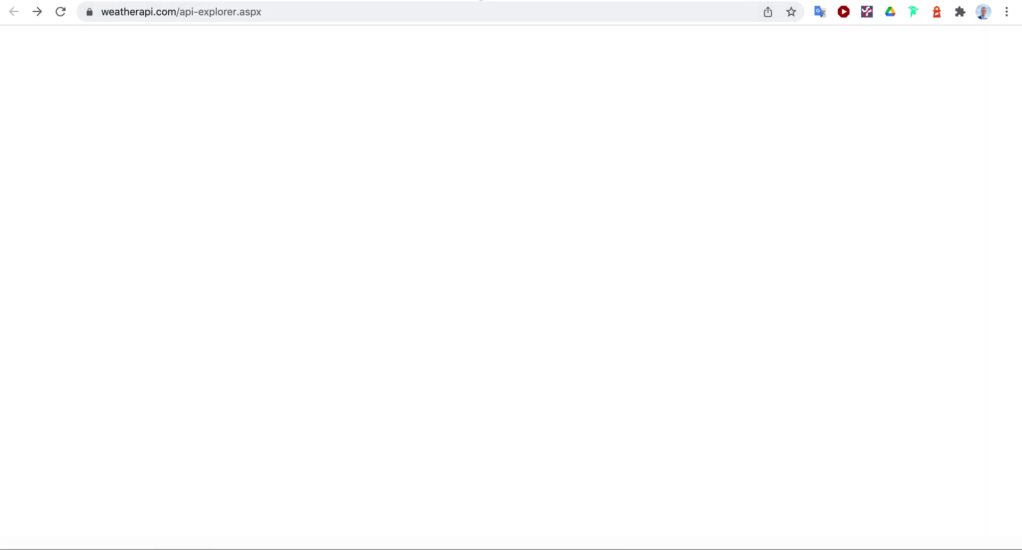
{"action": "scroll", "coordinate": [385, 149], "scroll_direction": "down", "scroll_amount": 1}
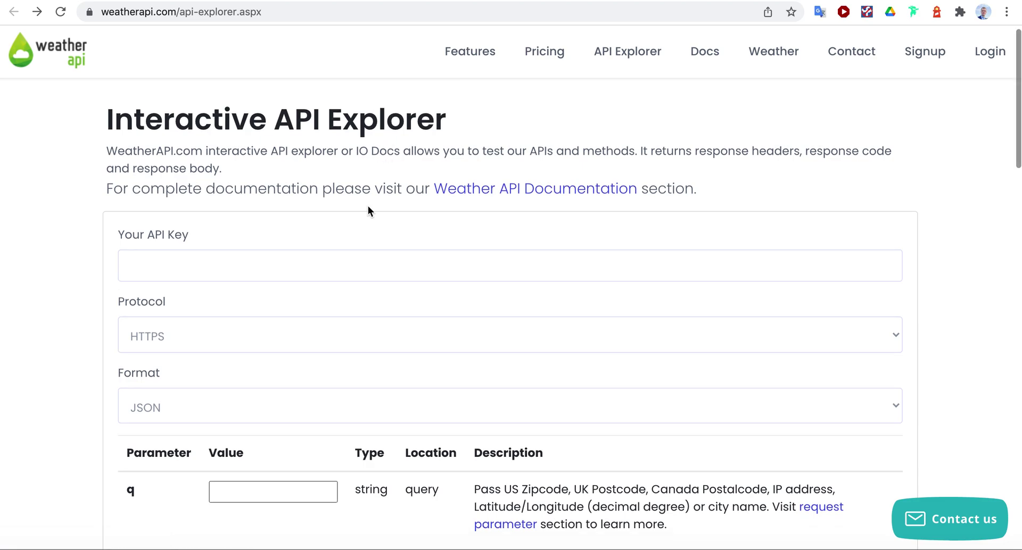
{"action": "scroll", "coordinate": [369, 205], "scroll_direction": "down", "scroll_amount": 1}
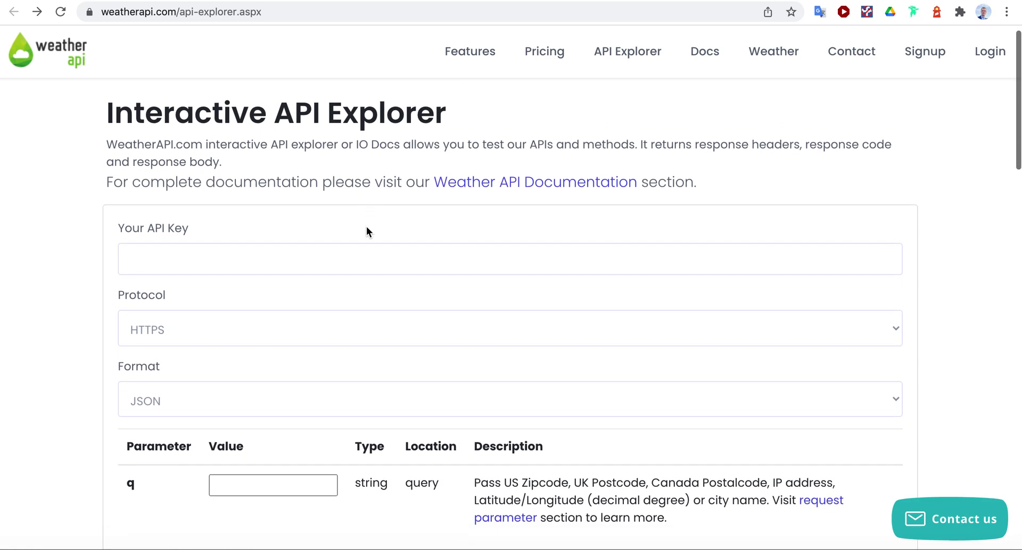
{"action": "left_click", "coordinate": [609, 2]}
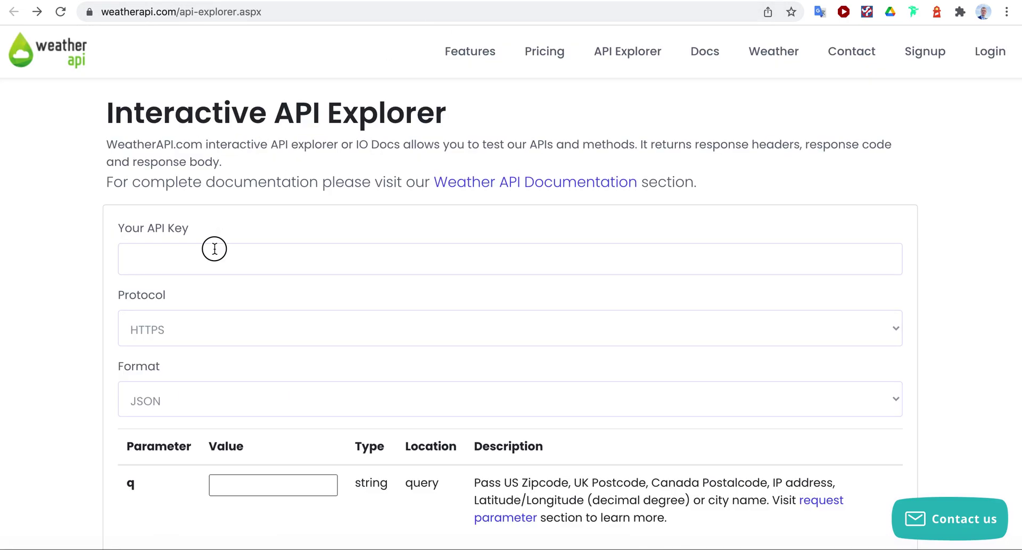
{"action": "left_click", "coordinate": [214, 249]}
{"action": "key", "text": "super+v"}
{"action": "left_click", "coordinate": [213, 317]}
{"action": "left_click", "coordinate": [206, 324]}
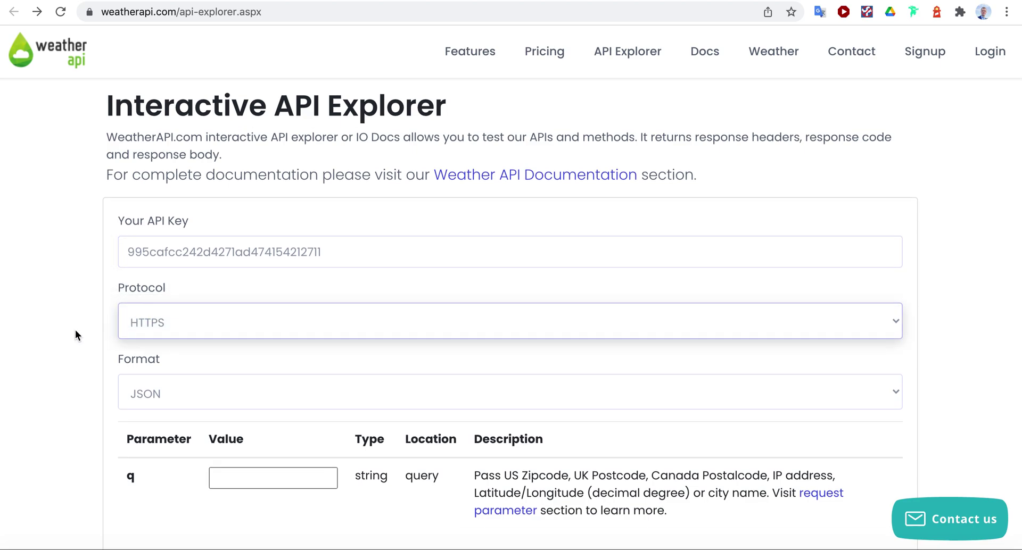
Set the q parameter to Moscow, show the 3-day forecast response and examine its location data
{"action": "scroll", "coordinate": [75, 330], "scroll_direction": "down", "scroll_amount": 3}
{"action": "left_click", "coordinate": [229, 361]}
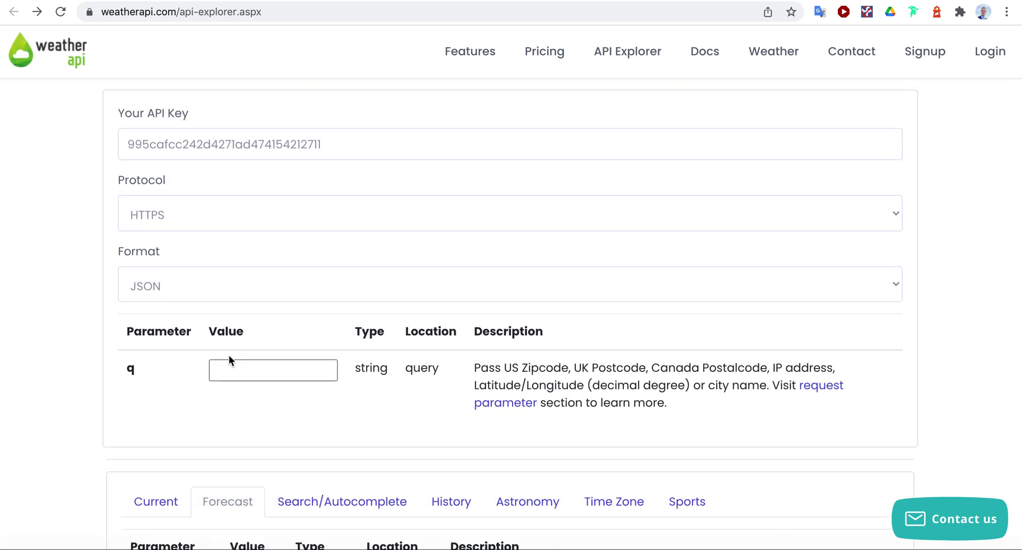
{"action": "left_click", "coordinate": [255, 379]}
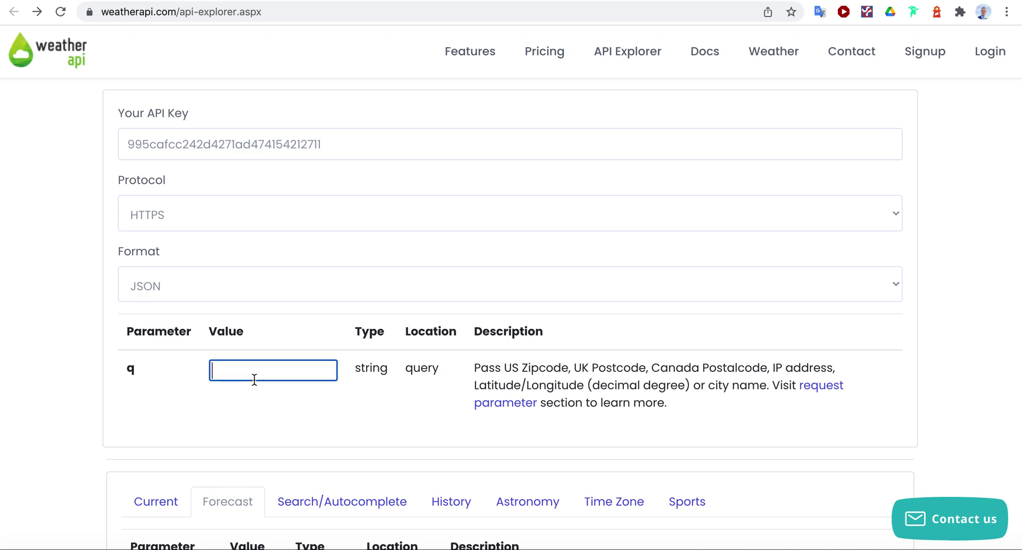
{"action": "type", "text": "Moscow"}
{"action": "scroll", "coordinate": [320, 375], "scroll_direction": "down", "scroll_amount": 5}
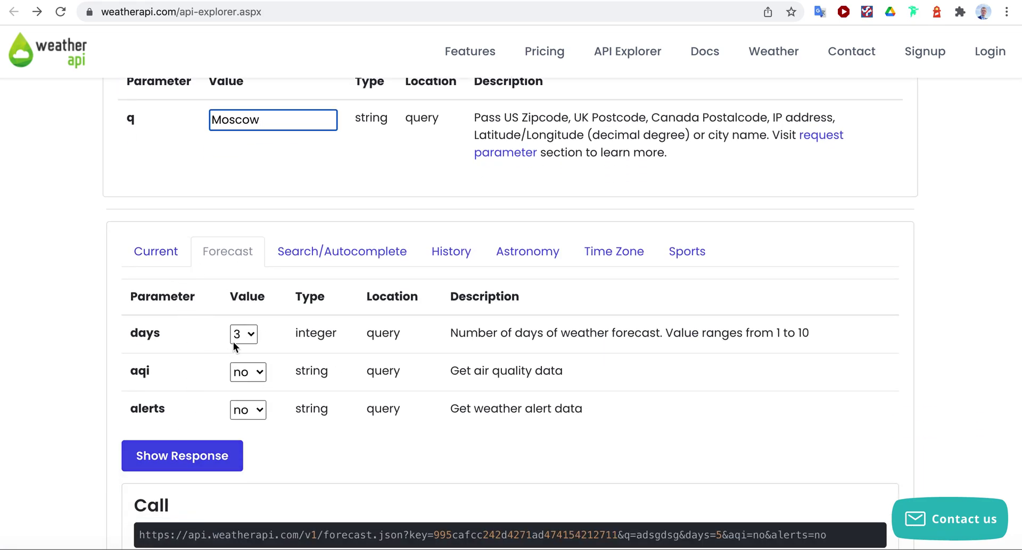
{"action": "left_click", "coordinate": [195, 464]}
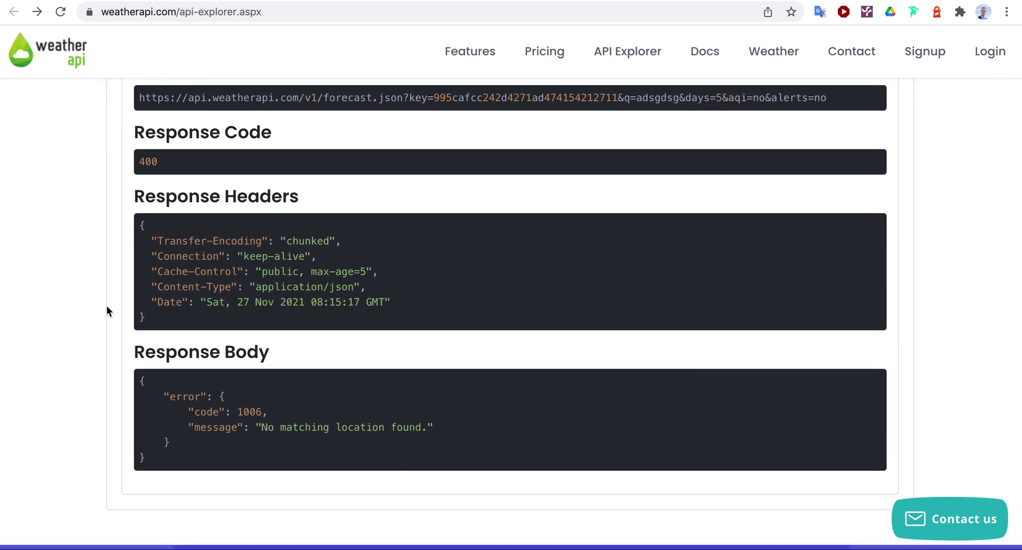
{"action": "scroll", "coordinate": [106, 311], "scroll_direction": "up", "scroll_amount": 5}
{"action": "left_click", "coordinate": [153, 257]}
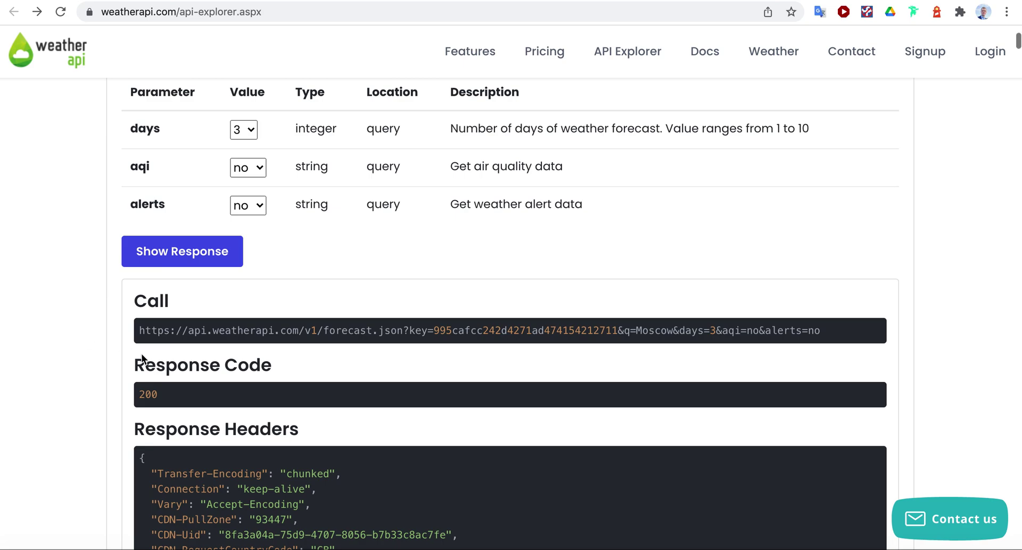
{"action": "scroll", "coordinate": [665, 169], "scroll_direction": "down", "scroll_amount": 8}
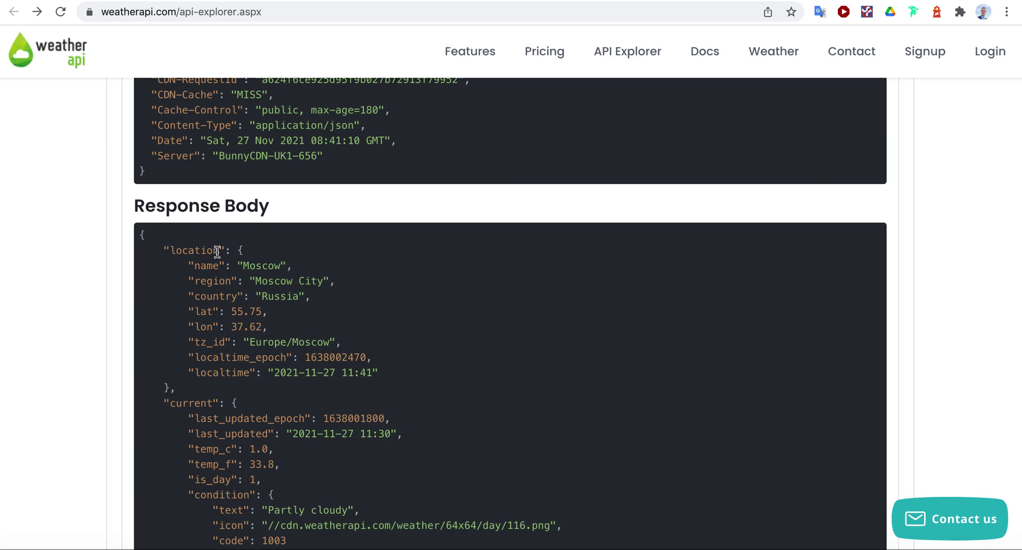
Change the q parameter to "Moscow, Idaho", show the forecast response again and examine its location data
{"action": "scroll", "coordinate": [272, 296], "scroll_direction": "up", "scroll_amount": 15}
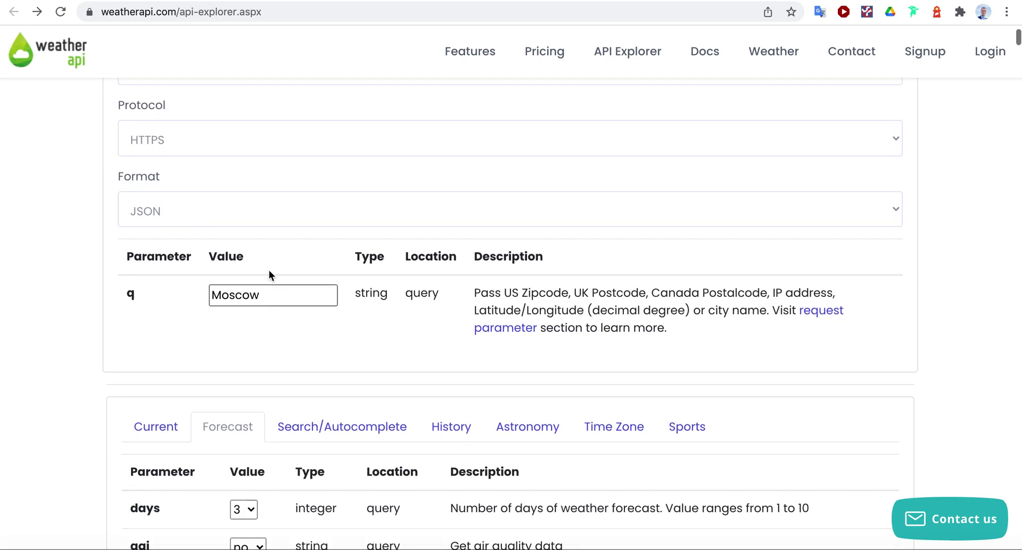
{"action": "left_click", "coordinate": [268, 297]}
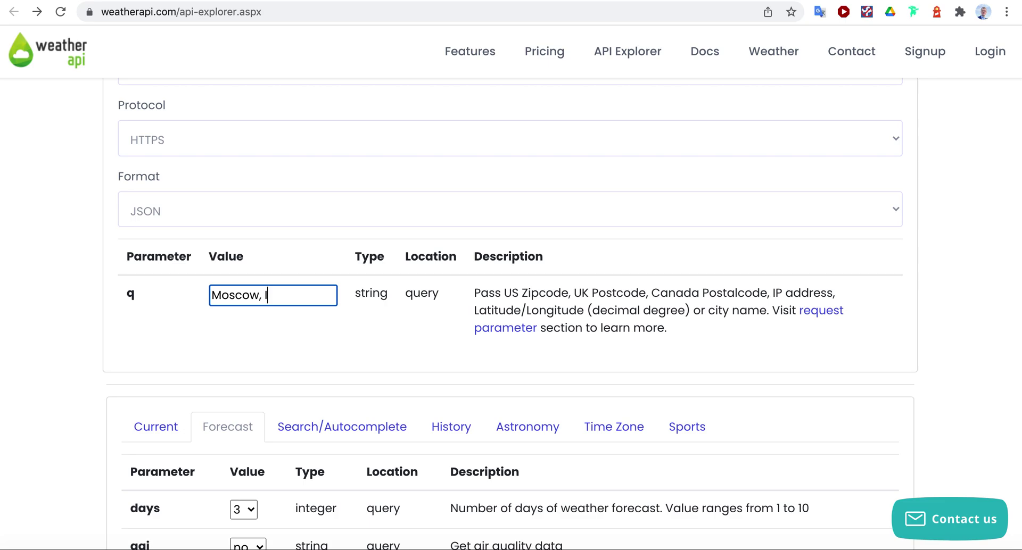
{"action": "scroll", "coordinate": [241, 318], "scroll_direction": "down", "scroll_amount": 8}
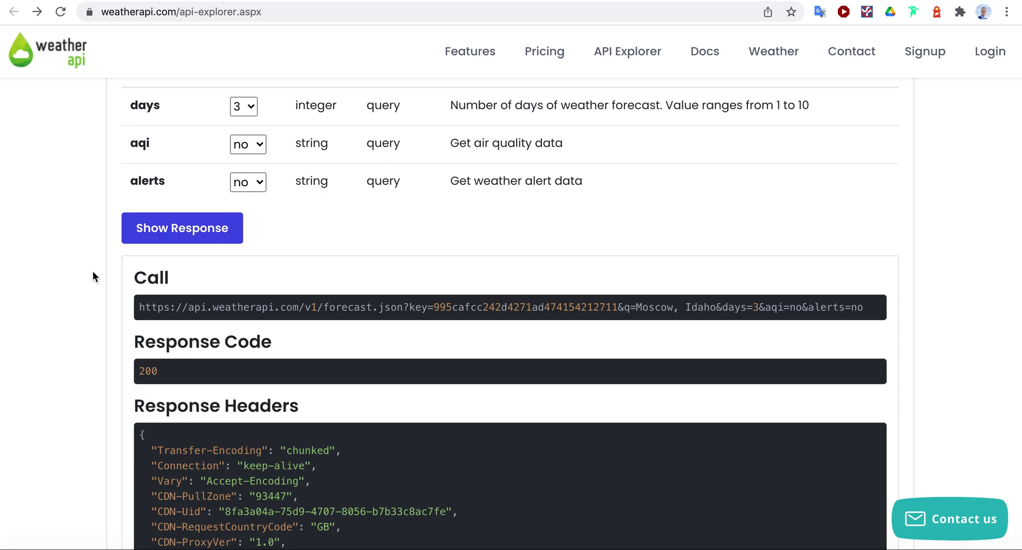
{"action": "scroll", "coordinate": [93, 276], "scroll_direction": "down", "scroll_amount": 10}
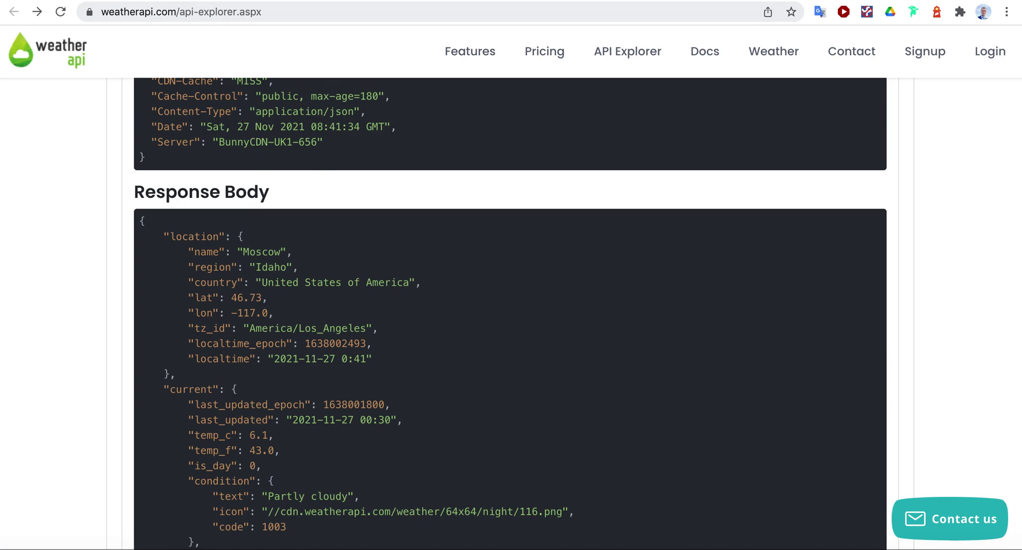
Switch back to Adalo, move the new button slightly lower on Forecast Set City and label it "Check City"
{"action": "left_click", "coordinate": [80, 1]}
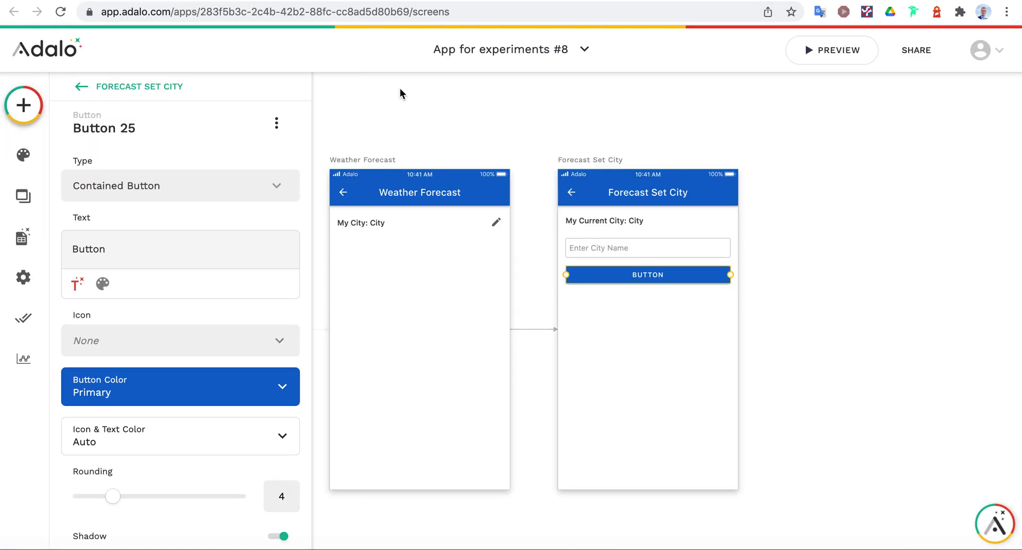
{"action": "left_click_drag", "start_coordinate": [590, 280], "coordinate": [595, 286]}
{"action": "double_click", "coordinate": [89, 250]}
{"action": "type", "text": "Check City"}
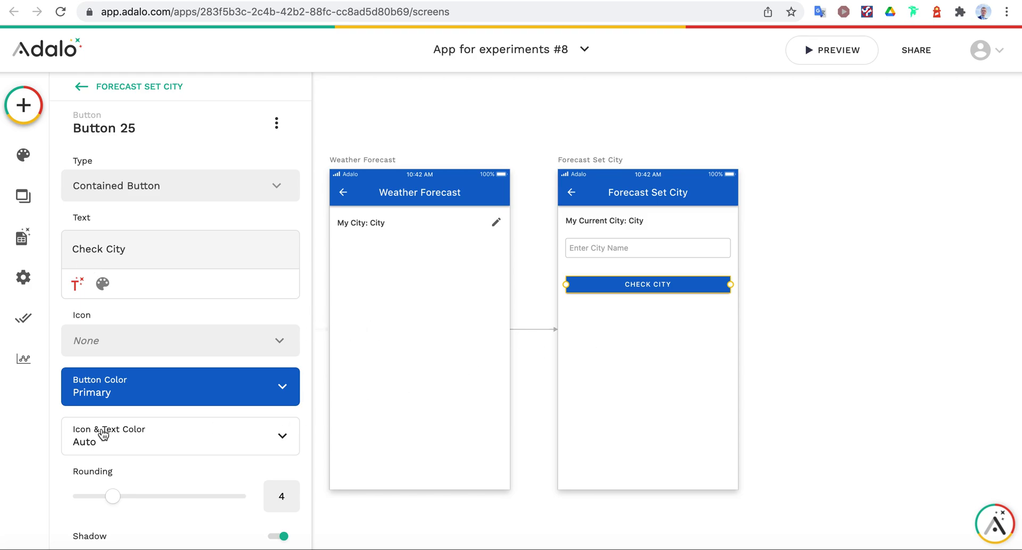
Start creating a new custom action as the click action of the Check City button
{"action": "scroll", "coordinate": [107, 401], "scroll_direction": "down", "scroll_amount": 3}
{"action": "left_click", "coordinate": [114, 505]}
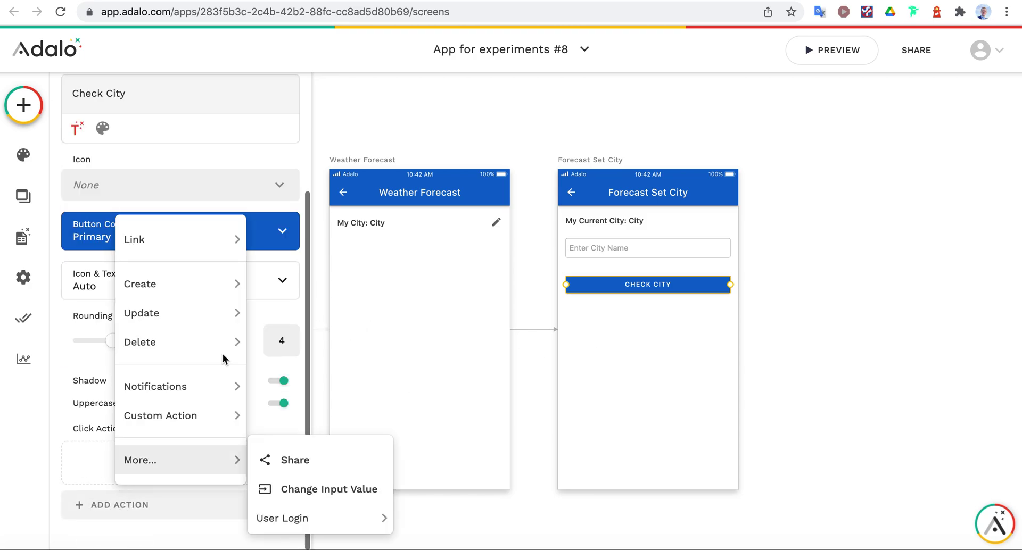
{"action": "mouse_move", "coordinate": [212, 298]}
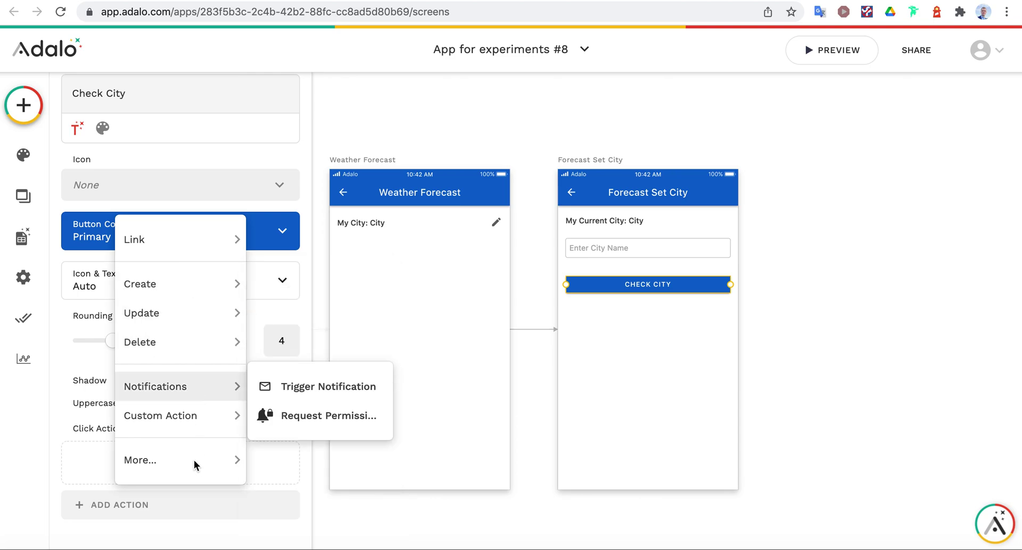
{"action": "mouse_move", "coordinate": [193, 418]}
{"action": "scroll", "coordinate": [361, 455], "scroll_direction": "down", "scroll_amount": 10}
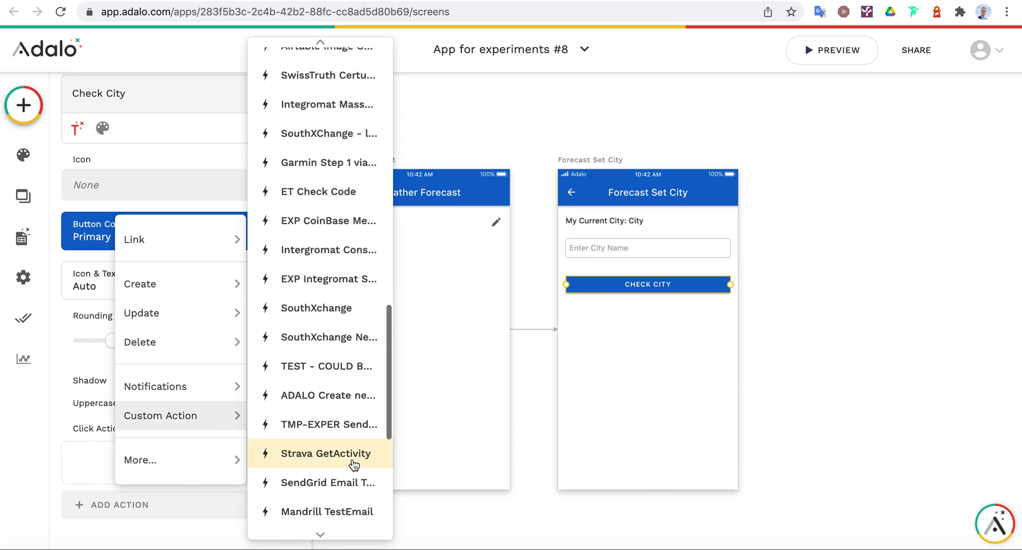
{"action": "scroll", "coordinate": [349, 473], "scroll_direction": "down", "scroll_amount": 3}
{"action": "left_click", "coordinate": [329, 517]}
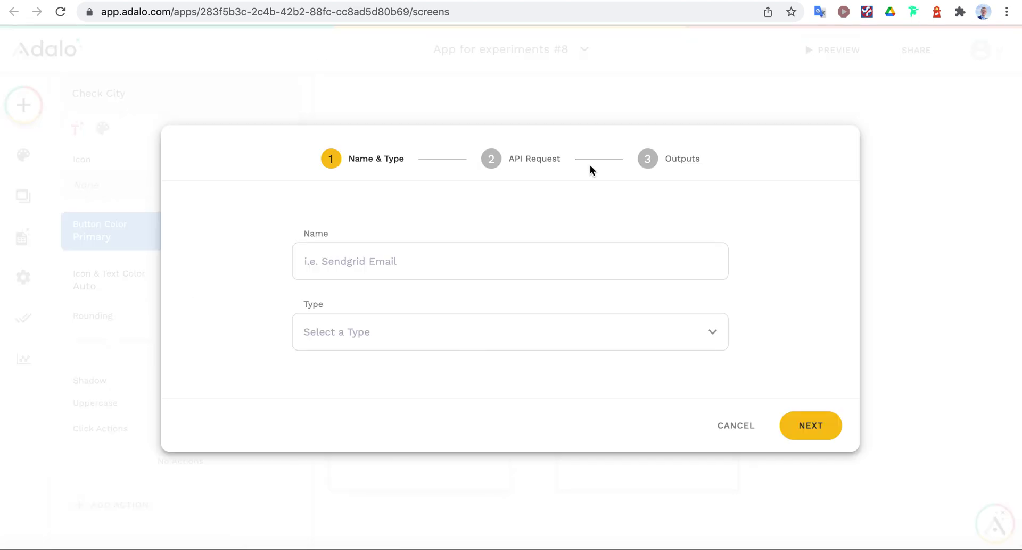
Name the custom action "WeatherAPI Check C", set its type to Create and continue to the API request setup
{"action": "type", "text": "WeatherAPI Check C"}
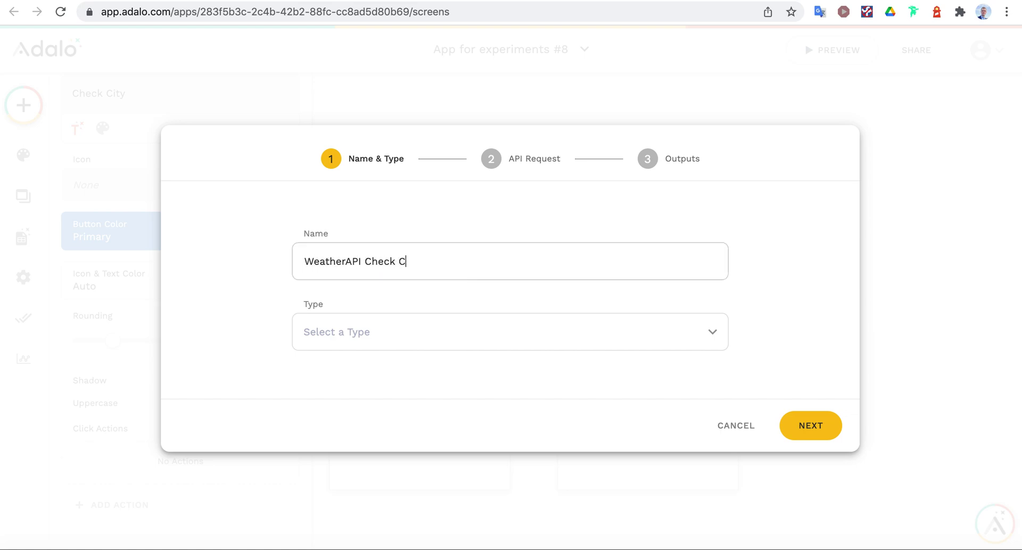
{"action": "left_click", "coordinate": [472, 331]}
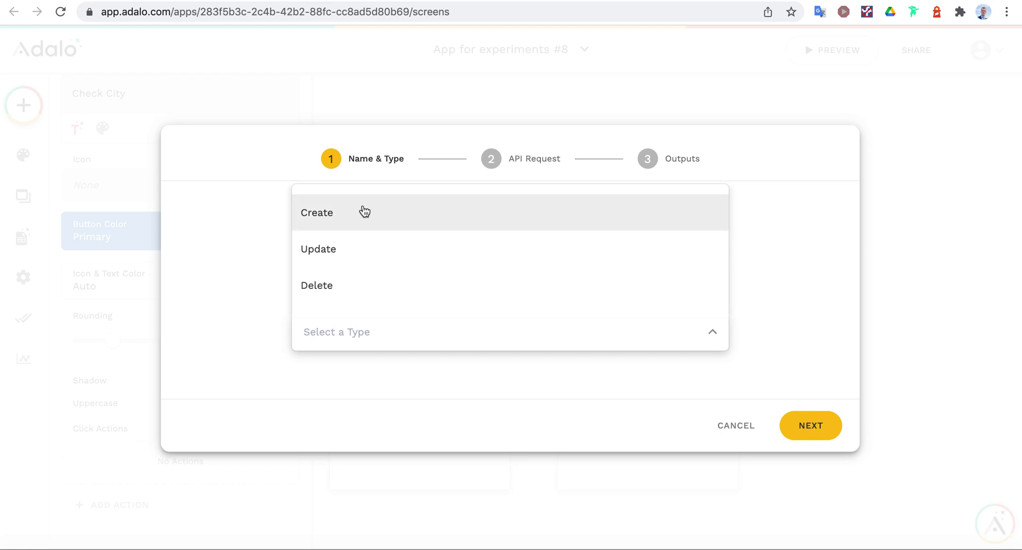
{"action": "left_click", "coordinate": [363, 212]}
{"action": "left_click", "coordinate": [809, 434]}
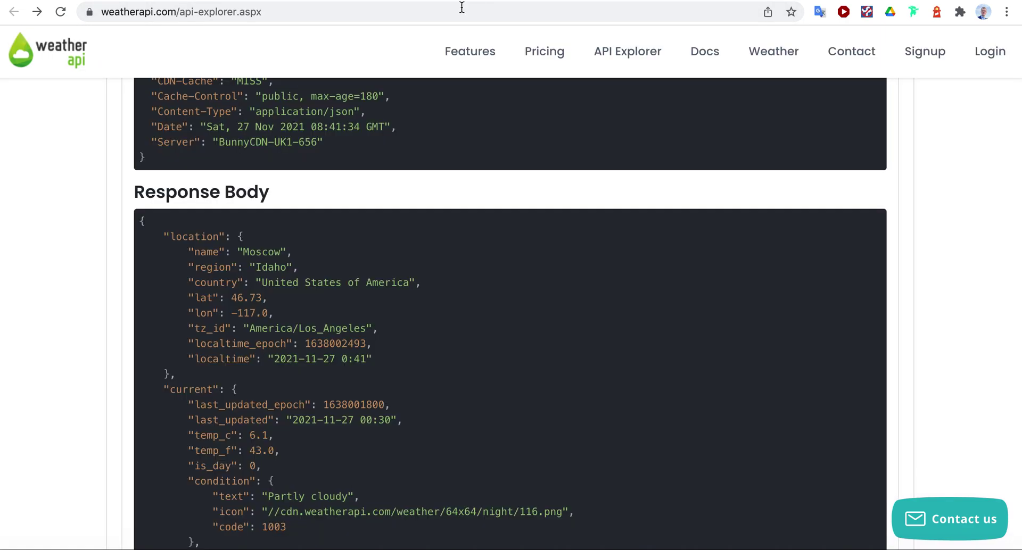
Copy the full forecast call URL from the WeatherAPI explorer and return to the custom action's API request form in Adalo
{"action": "scroll", "coordinate": [333, 145], "scroll_direction": "up", "scroll_amount": 1}
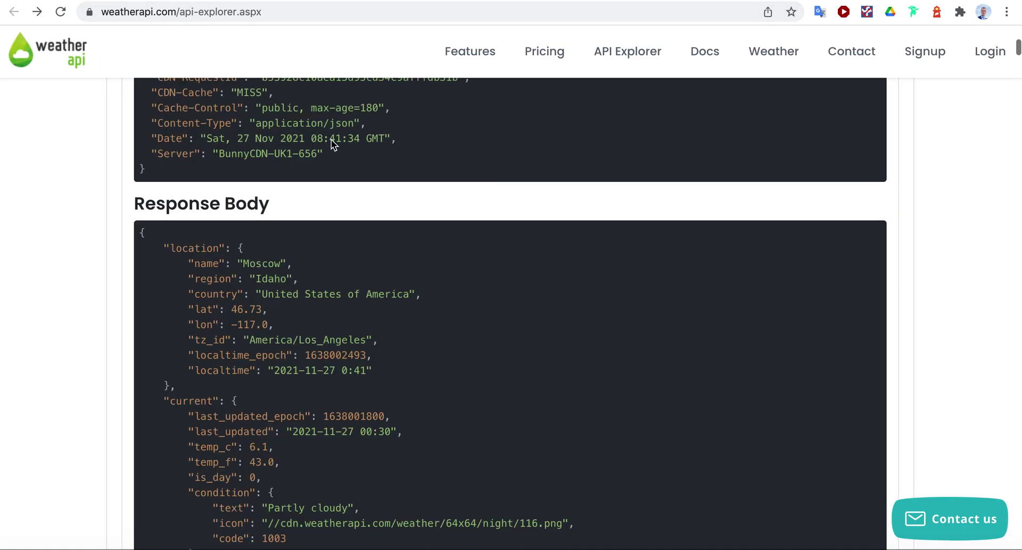
{"action": "scroll", "coordinate": [331, 143], "scroll_direction": "up", "scroll_amount": 10}
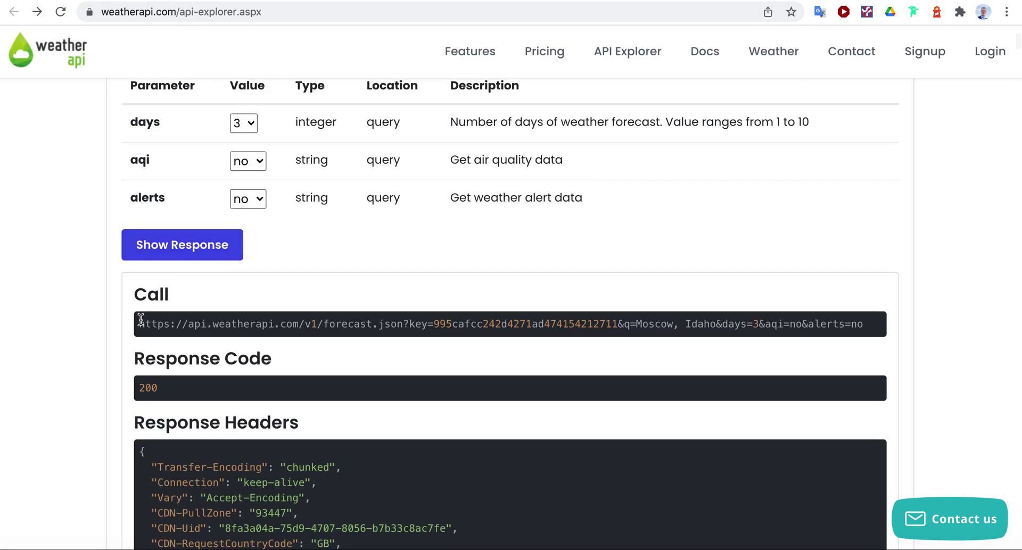
{"action": "left_click_drag", "start_coordinate": [139, 324], "coordinate": [405, 320]}
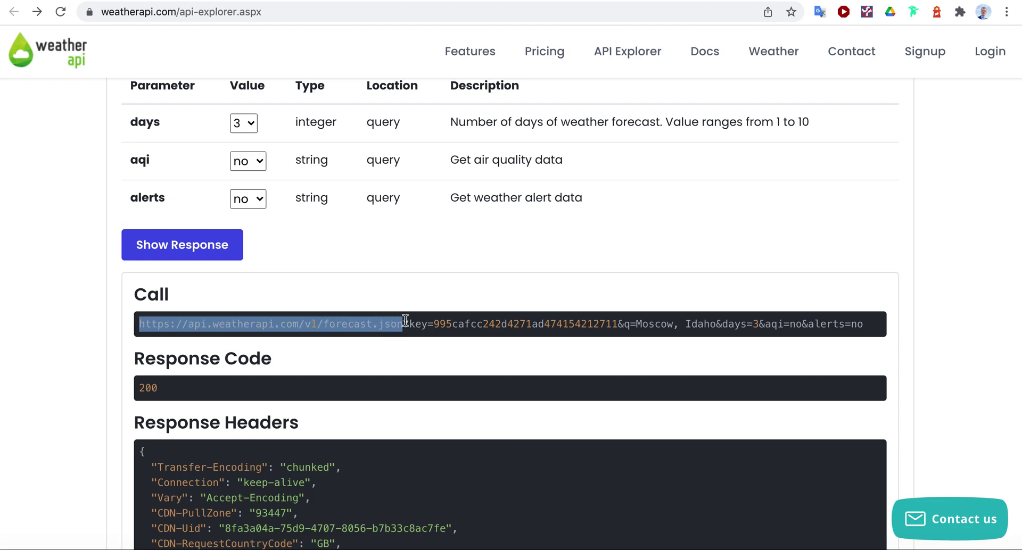
{"action": "triple_click", "coordinate": [409, 321]}
{"action": "key", "text": "super+c"}
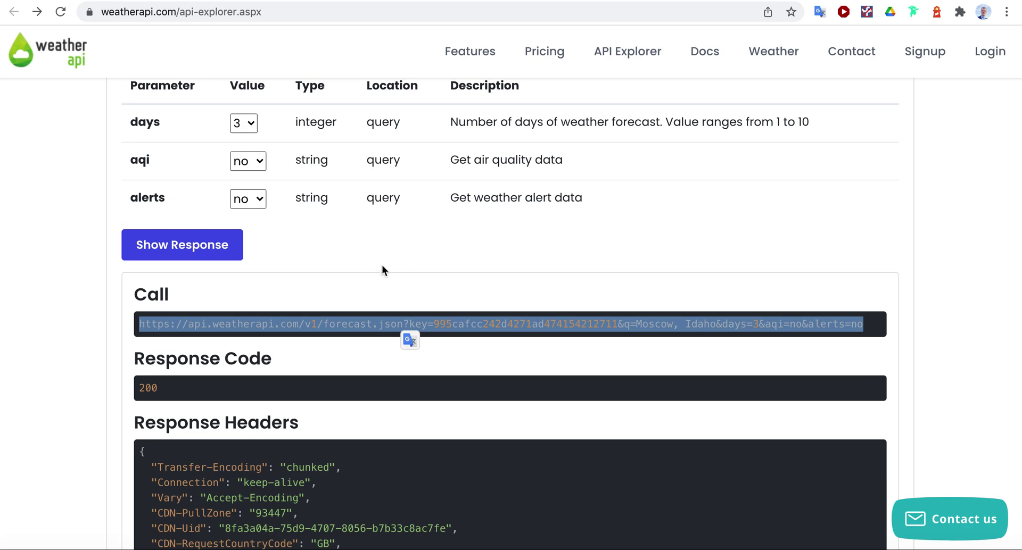
{"action": "left_click", "coordinate": [127, 1]}
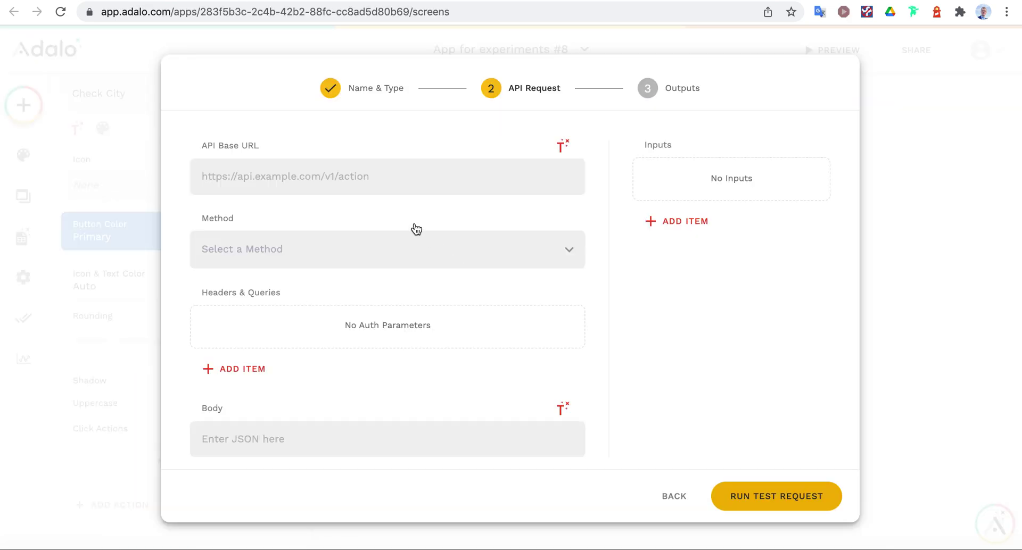
Paste the copied forecast URL, including its API key, as the API base URL, remove the trailing blank lines and set the method to GET
{"action": "left_click", "coordinate": [308, 170]}
{"action": "key", "text": "super+v"}
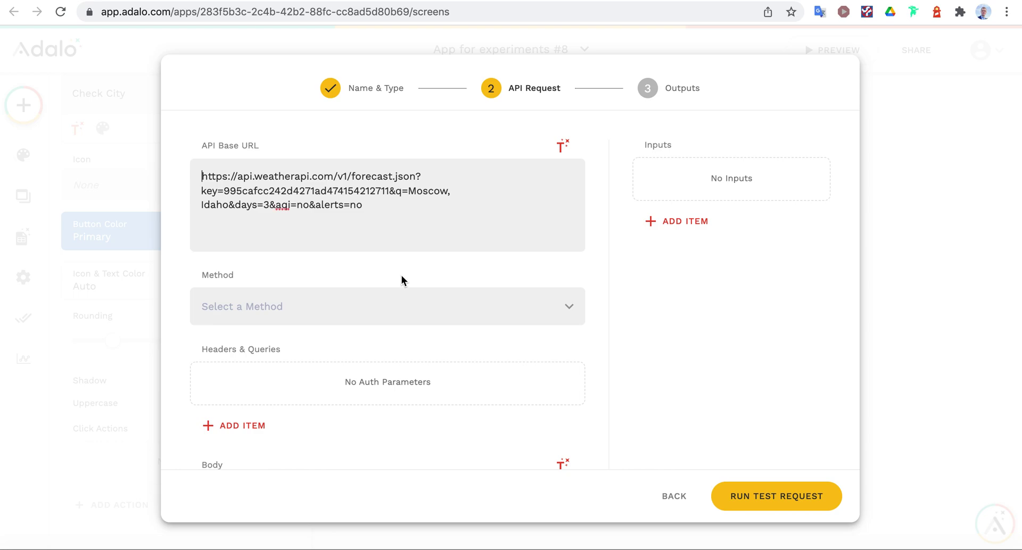
{"action": "left_click", "coordinate": [302, 232]}
{"action": "key", "text": "BackSpace"}
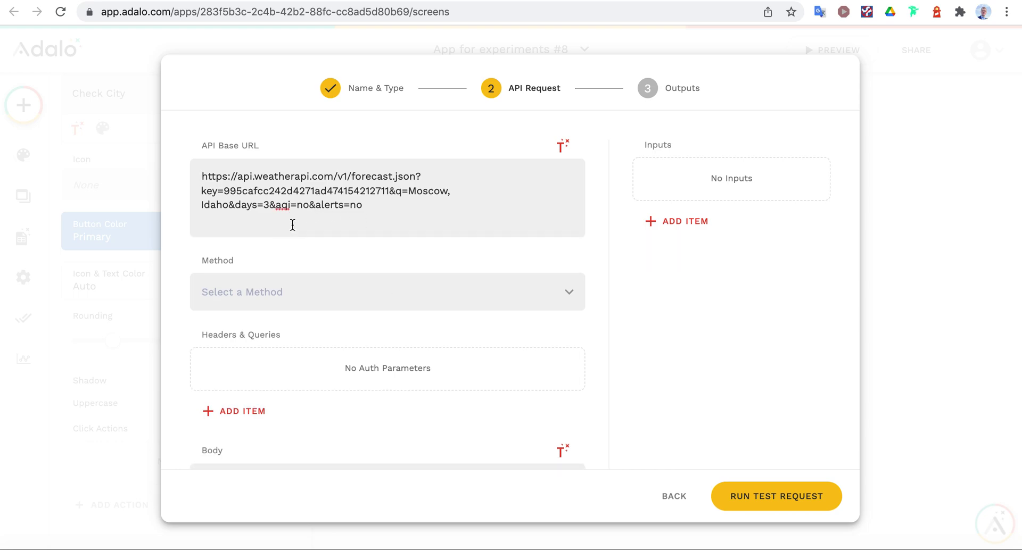
{"action": "key", "text": "BackSpace"}
{"action": "left_click", "coordinate": [290, 290]}
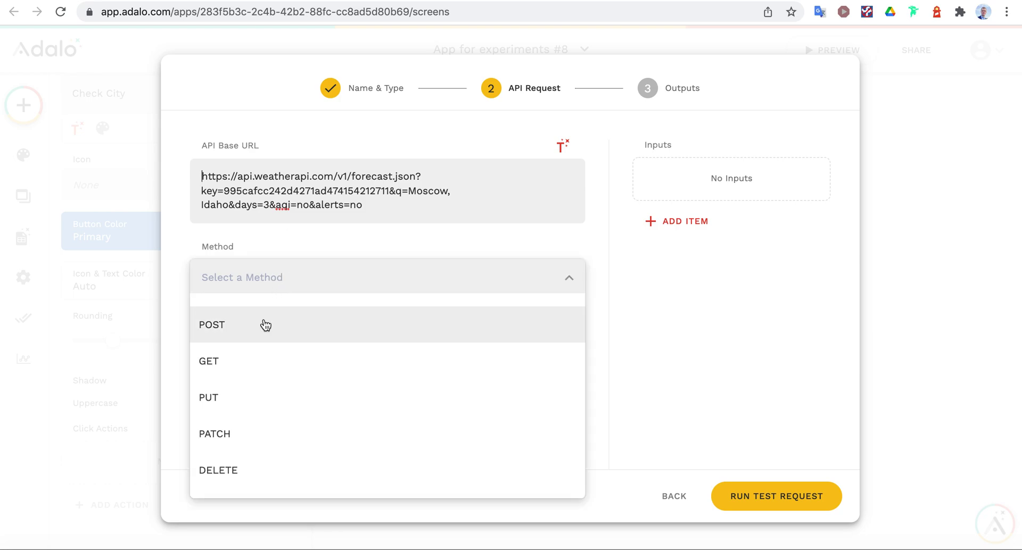
{"action": "left_click", "coordinate": [249, 372]}
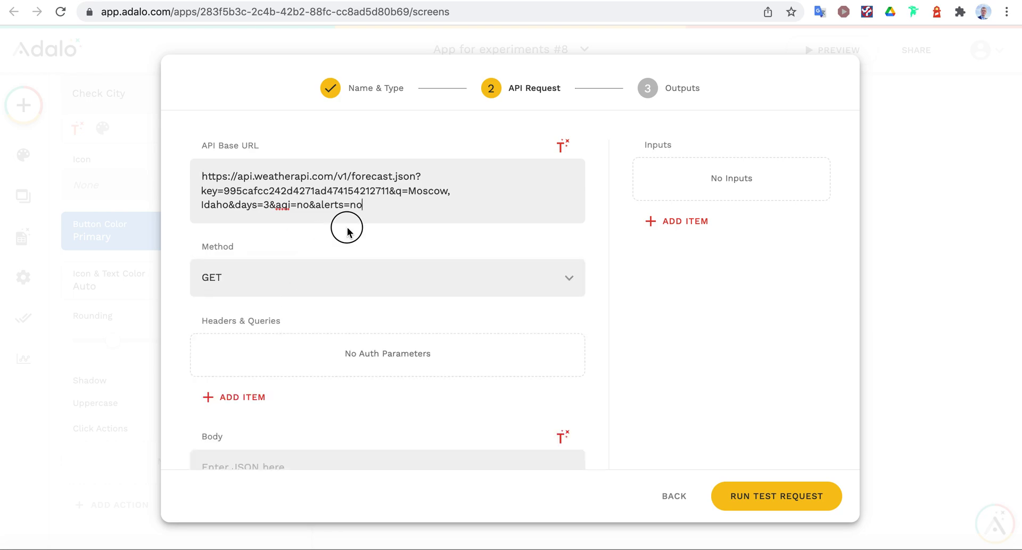
Add a query parameter named "key" with the API key copied from the base URL as its value
{"action": "scroll", "coordinate": [381, 324], "scroll_direction": "down", "scroll_amount": 1}
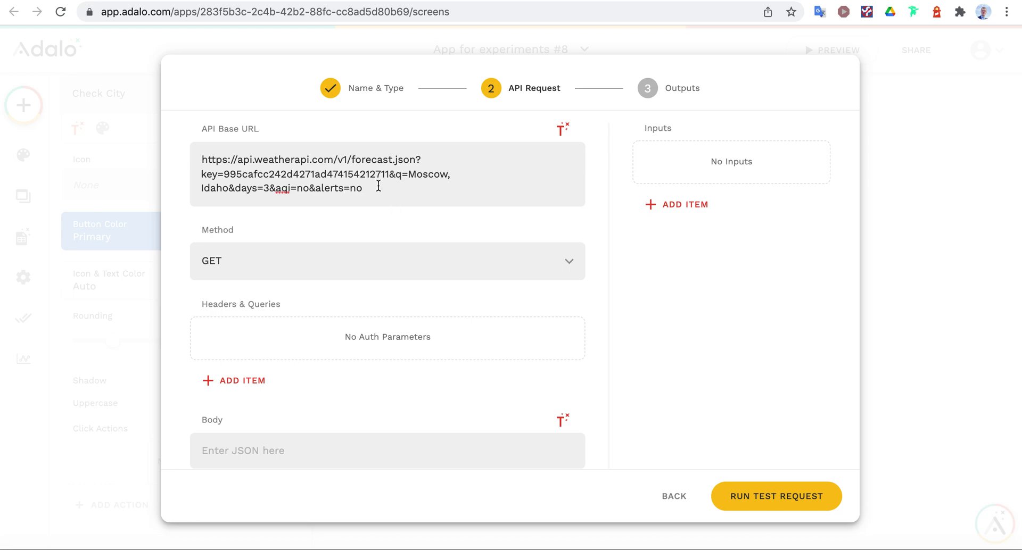
{"action": "left_click", "coordinate": [262, 373]}
{"action": "left_click", "coordinate": [353, 354]}
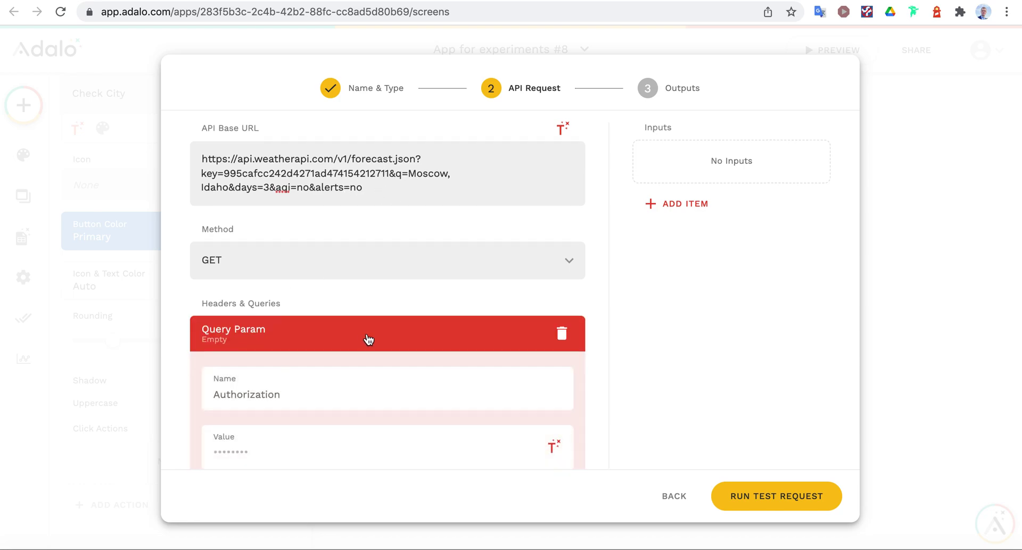
{"action": "left_click", "coordinate": [312, 355]}
{"action": "type", "text": "key"}
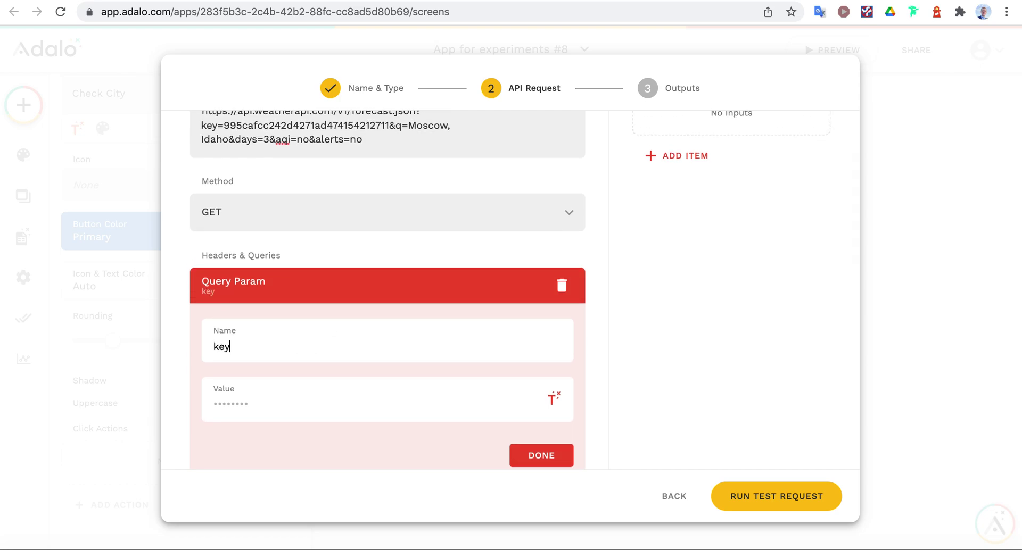
{"action": "left_click_drag", "start_coordinate": [226, 125], "coordinate": [374, 301]}
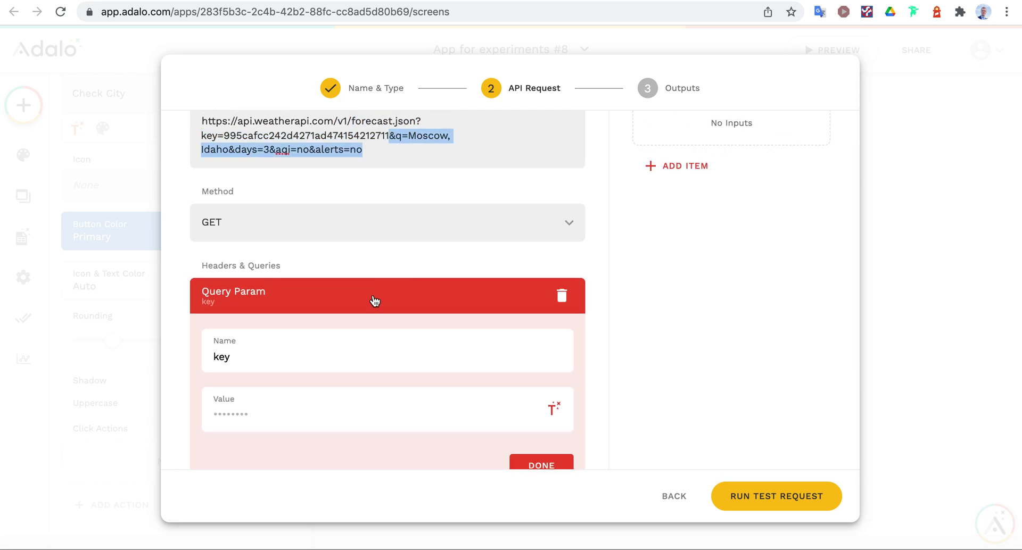
{"action": "left_click", "coordinate": [226, 138]}
{"action": "left_click_drag", "start_coordinate": [225, 135], "coordinate": [389, 137]}
{"action": "key", "text": "ctrl+c"}
{"action": "left_click", "coordinate": [251, 413]}
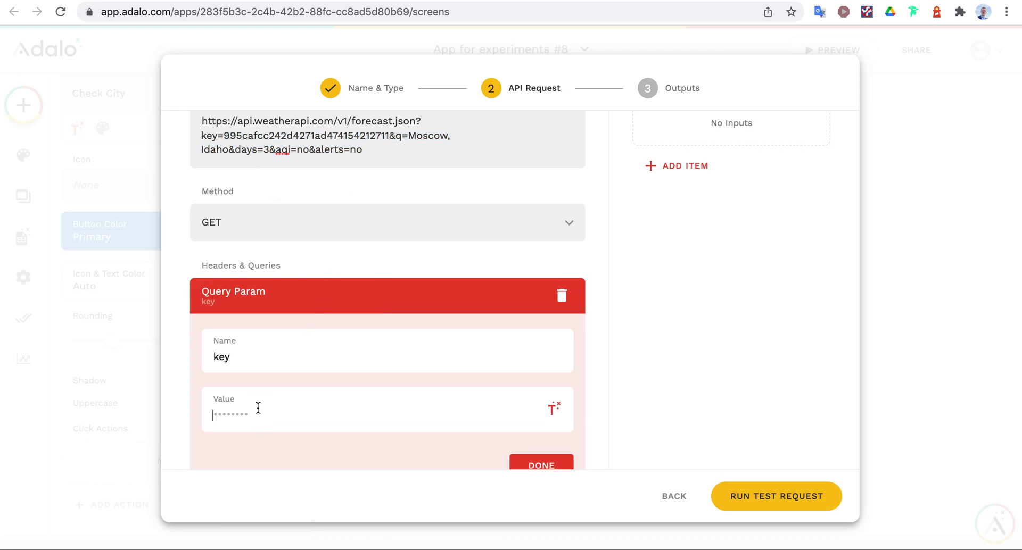
{"action": "key", "text": "ctrl+v"}
{"action": "left_click", "coordinate": [551, 463]}
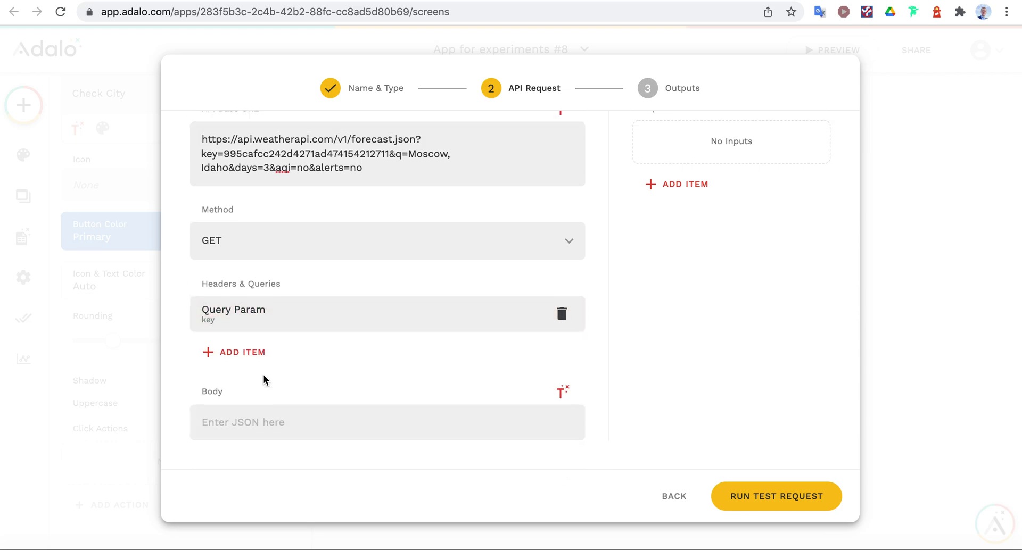
Add a second query parameter to the API request and name it "q"
{"action": "left_click", "coordinate": [250, 363]}
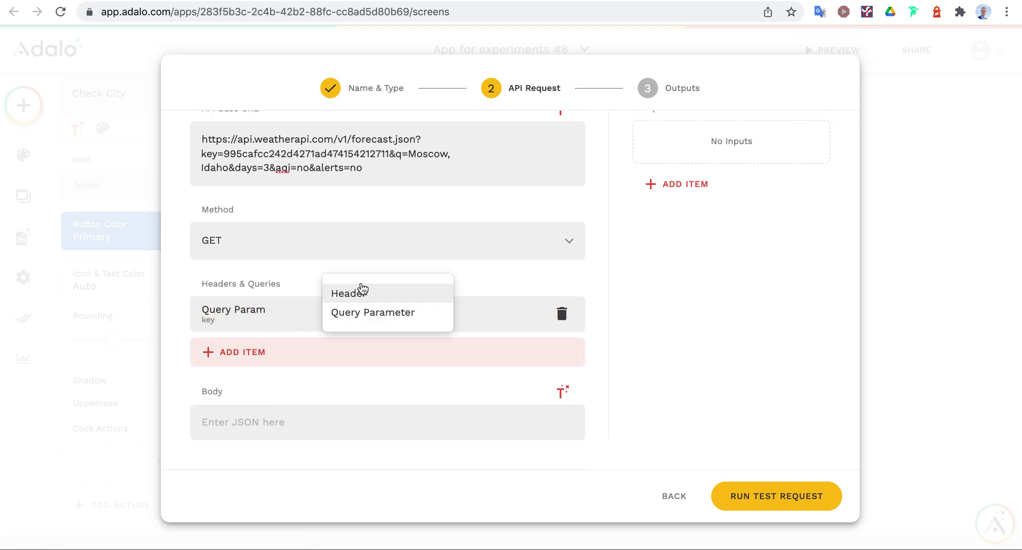
{"action": "left_click", "coordinate": [369, 315]}
{"action": "left_click", "coordinate": [252, 408]}
{"action": "type", "text": "q"}
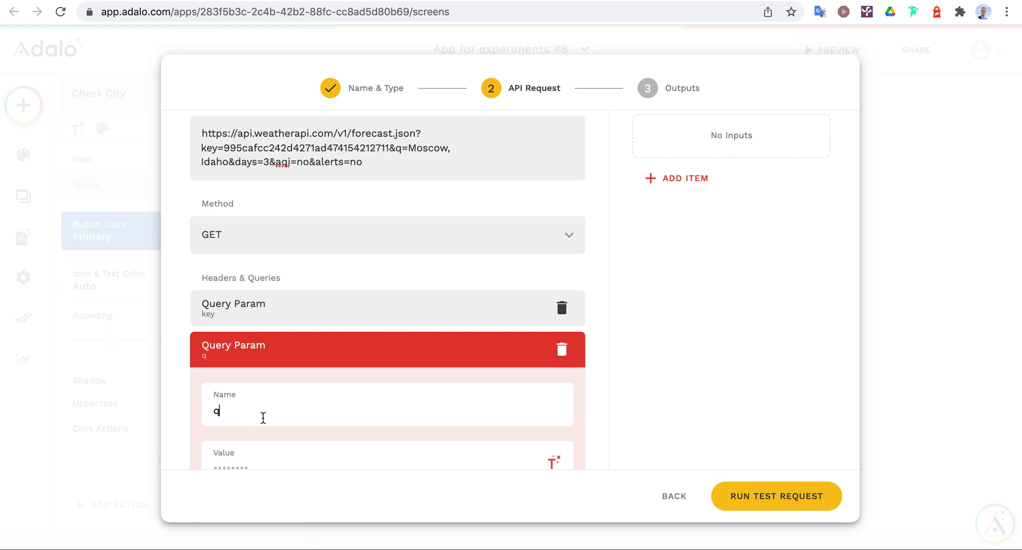
{"action": "scroll", "coordinate": [269, 418], "scroll_direction": "down", "scroll_amount": 2}
{"action": "scroll", "coordinate": [320, 363], "scroll_direction": "up", "scroll_amount": 2}
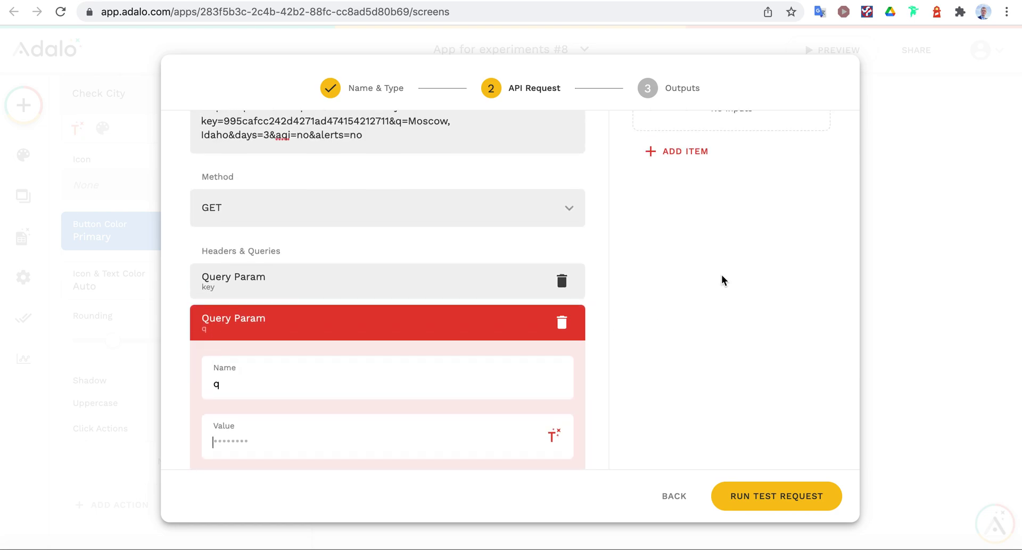
Add a text input named "City" to the custom action with the example value "Moscow,Idaho"
{"action": "scroll", "coordinate": [720, 275], "scroll_direction": "up", "scroll_amount": 1}
{"action": "left_click", "coordinate": [679, 197]}
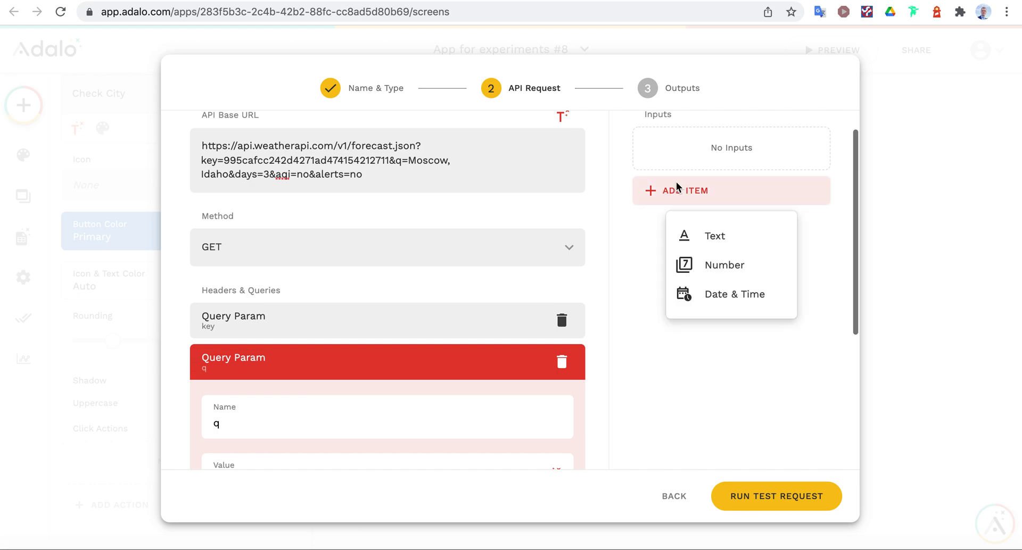
{"action": "left_click", "coordinate": [714, 237]}
{"action": "triple_click", "coordinate": [661, 265]}
{"action": "type", "text": "c"}
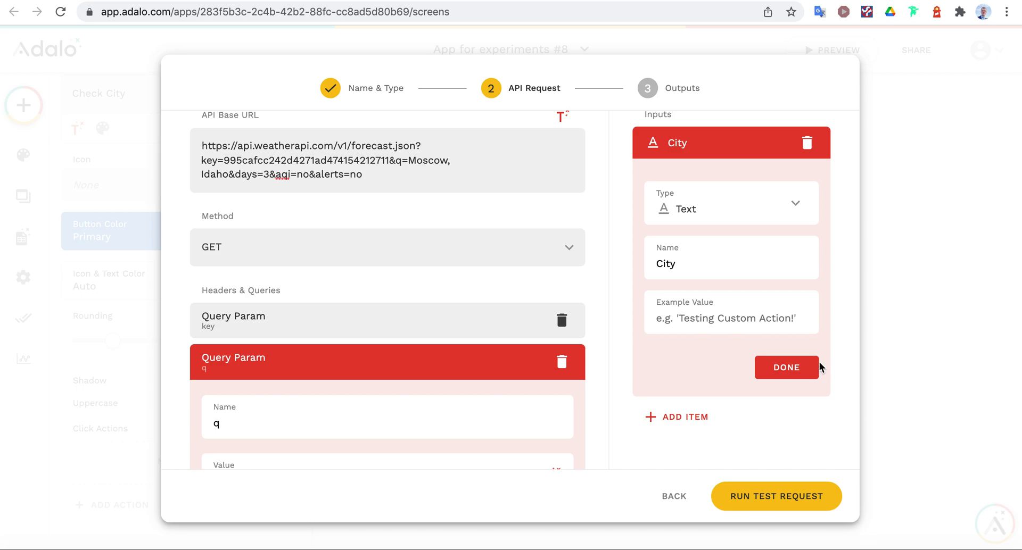
{"action": "type", "text": "Moscow,Idaho"}
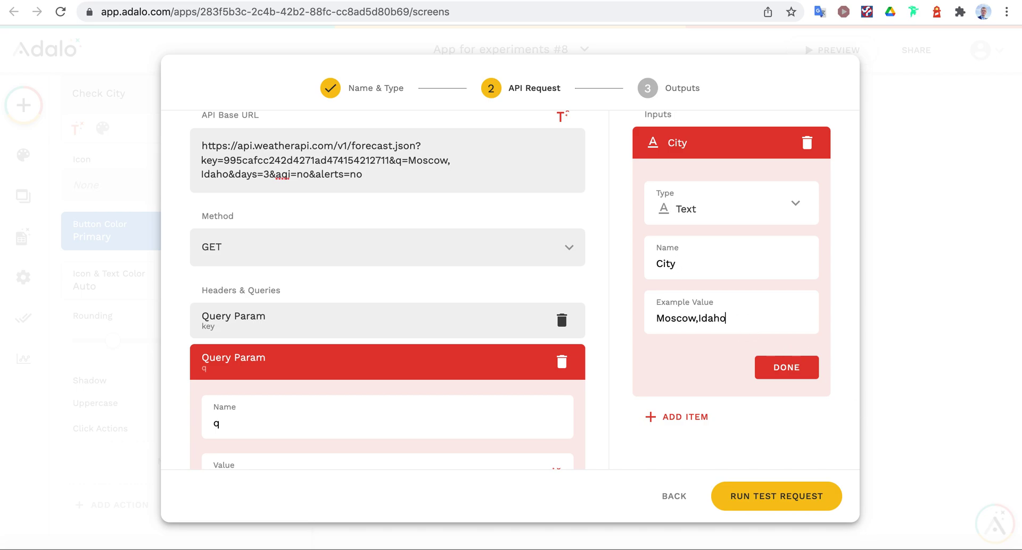
{"action": "left_click", "coordinate": [793, 367]}
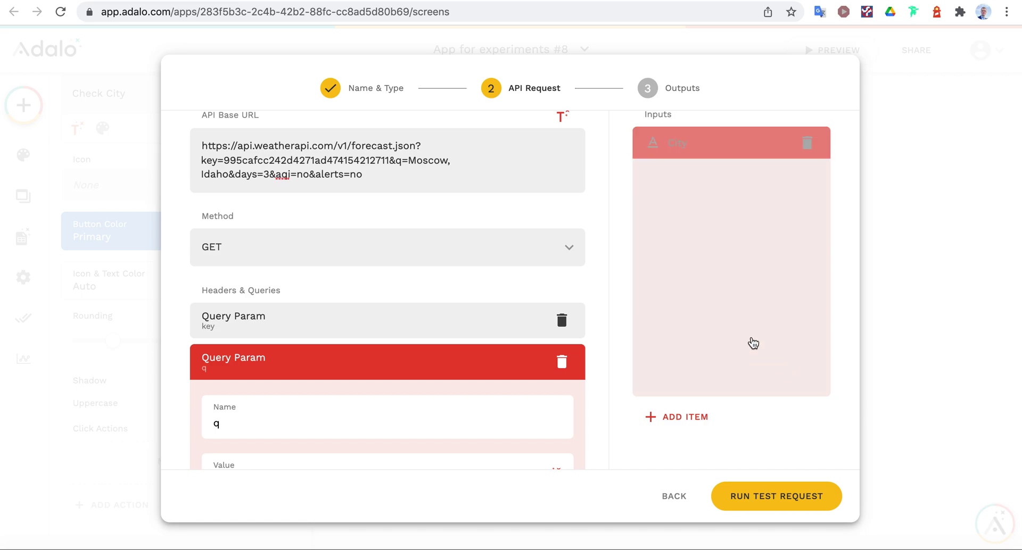
Set the value of the q query parameter to the City input and finish the parameter
{"action": "scroll", "coordinate": [377, 188], "scroll_direction": "down", "scroll_amount": 3}
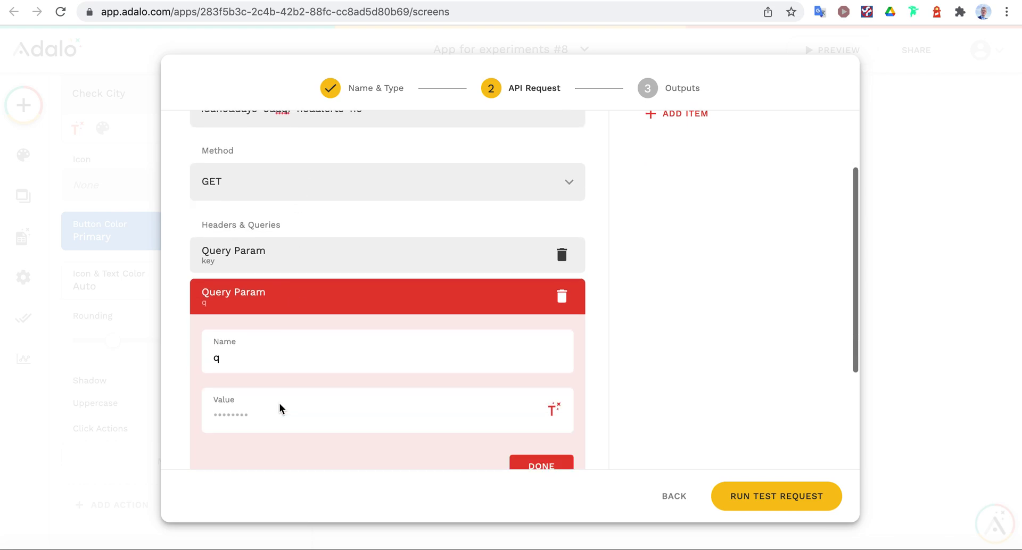
{"action": "left_click", "coordinate": [552, 415]}
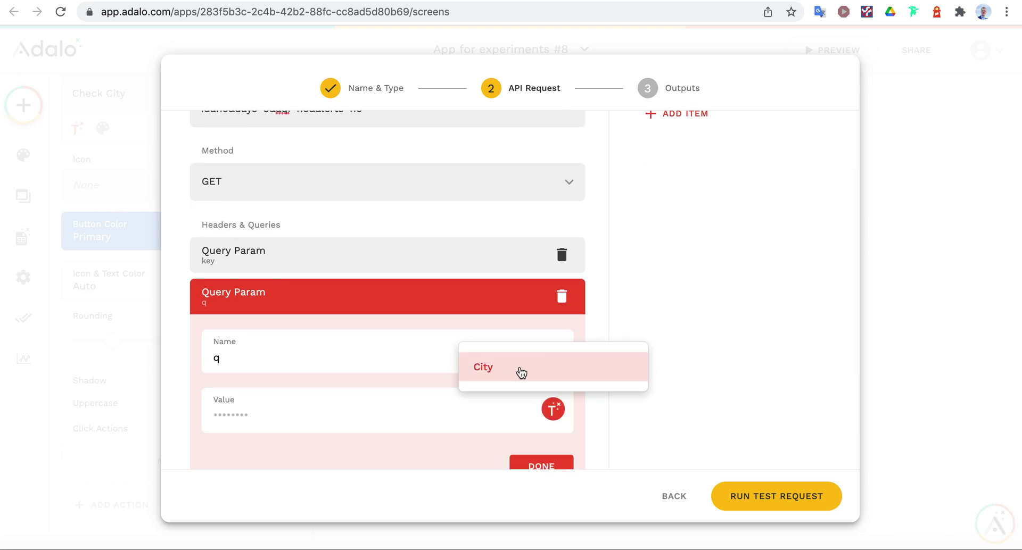
{"action": "left_click", "coordinate": [520, 372]}
{"action": "scroll", "coordinate": [368, 278], "scroll_direction": "up", "scroll_amount": 4}
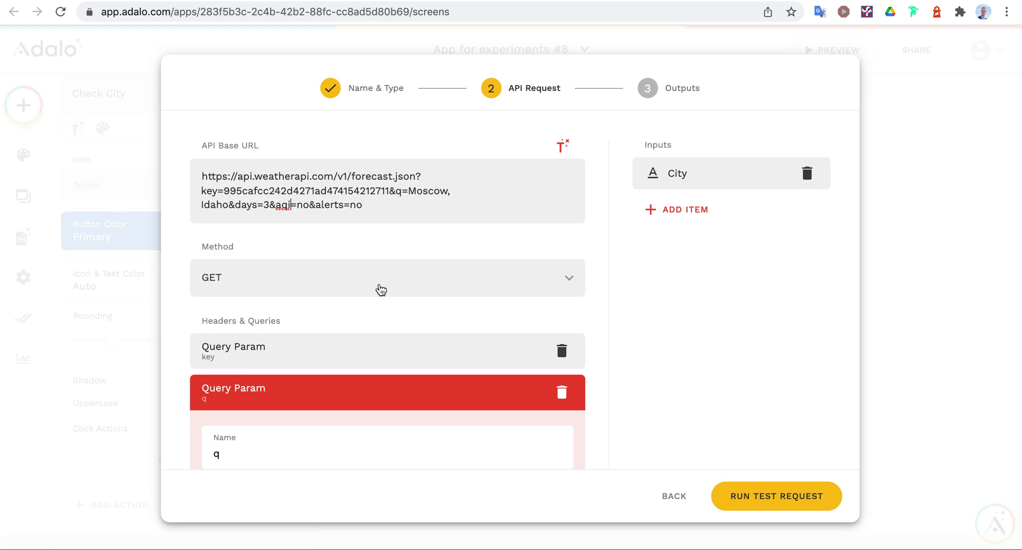
{"action": "scroll", "coordinate": [372, 298], "scroll_direction": "down", "scroll_amount": 2}
{"action": "scroll", "coordinate": [473, 378], "scroll_direction": "down", "scroll_amount": 2}
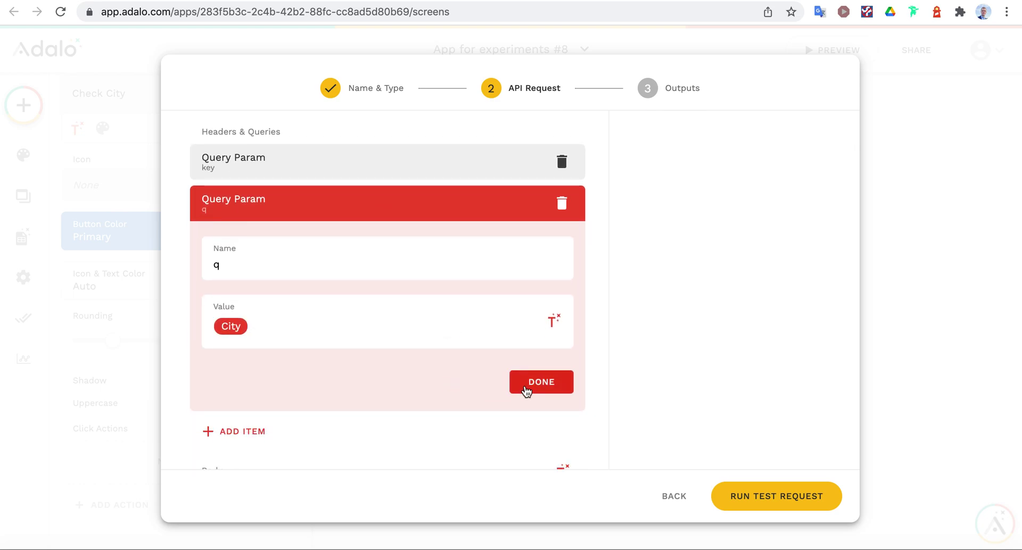
{"action": "left_click", "coordinate": [541, 382]}
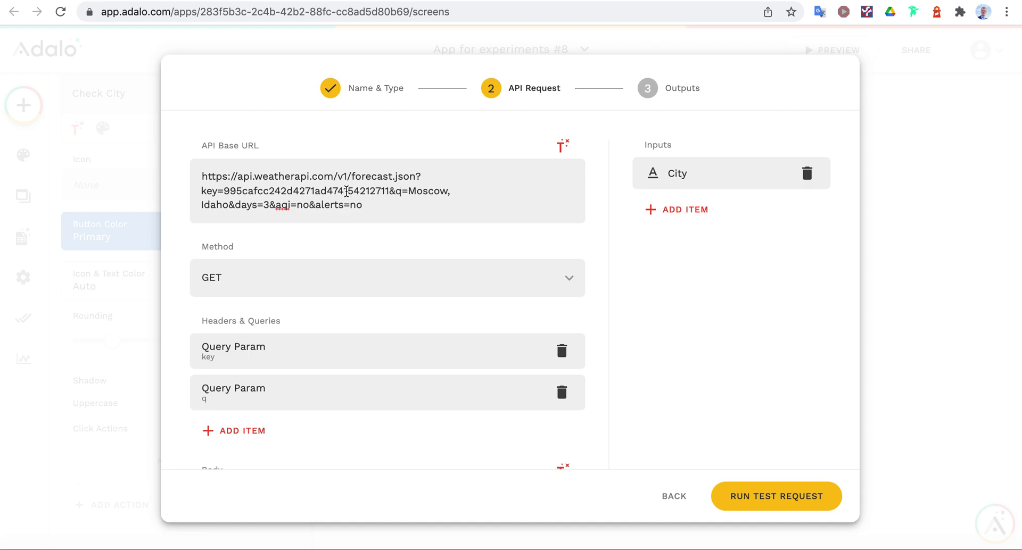
{"action": "left_click", "coordinate": [417, 177]}
{"action": "left_click", "coordinate": [440, 193]}
{"action": "left_click", "coordinate": [422, 185]}
{"action": "left_click", "coordinate": [391, 217]}
{"action": "left_click", "coordinate": [371, 209]}
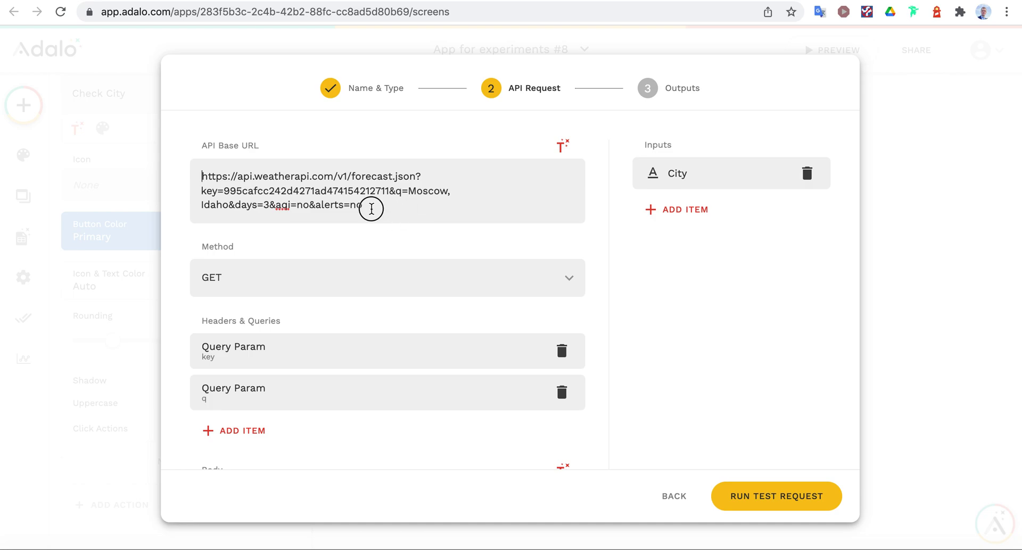
{"action": "triple_click", "coordinate": [245, 201]}
{"action": "left_click", "coordinate": [245, 201]}
{"action": "left_click", "coordinate": [417, 177]}
{"action": "left_click_drag", "start_coordinate": [417, 176], "coordinate": [363, 205]}
{"action": "key", "text": "BackSpace"}
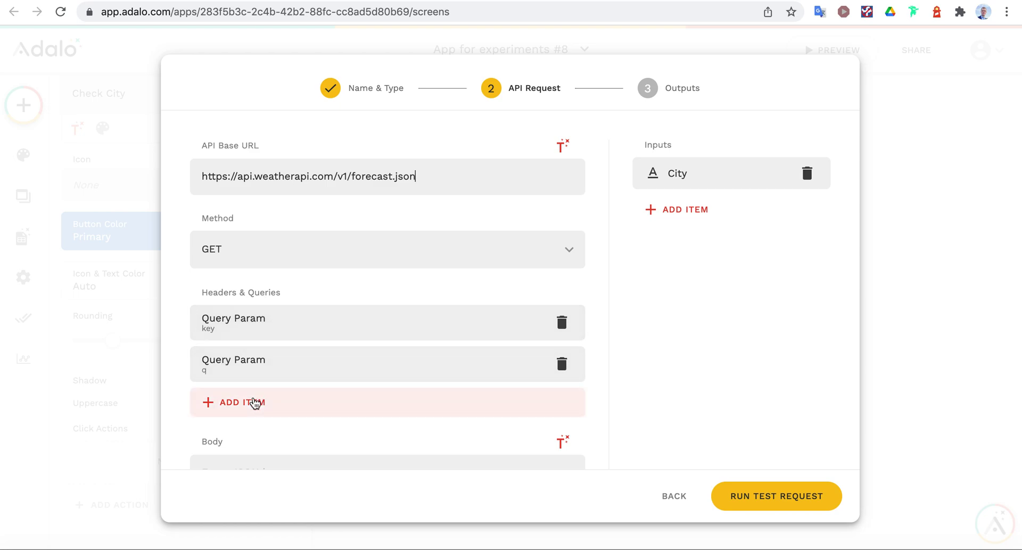
Review the request's query parameters and run the test request
{"action": "scroll", "coordinate": [293, 314], "scroll_direction": "down", "scroll_amount": 2}
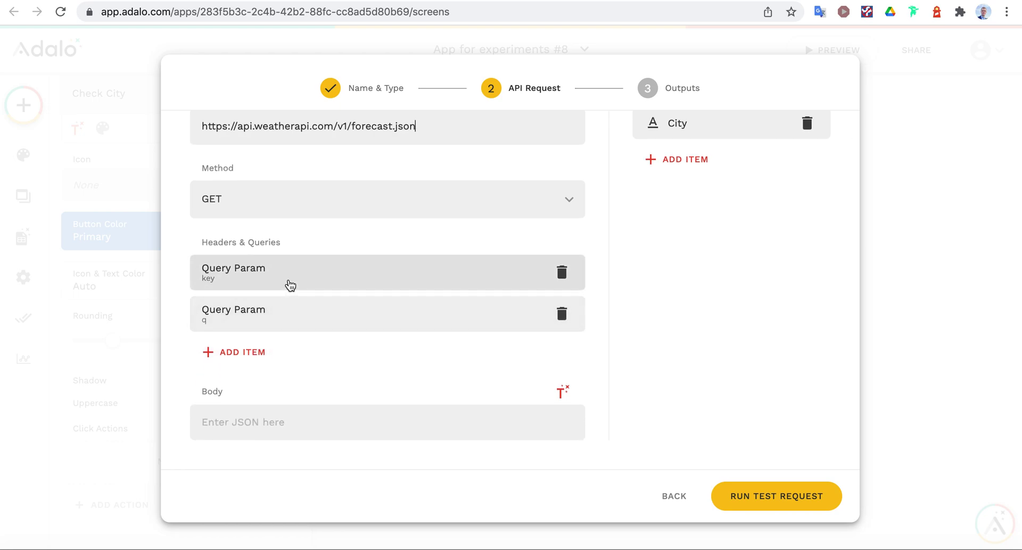
{"action": "scroll", "coordinate": [336, 346], "scroll_direction": "up", "scroll_amount": 2}
{"action": "left_click", "coordinate": [778, 496]}
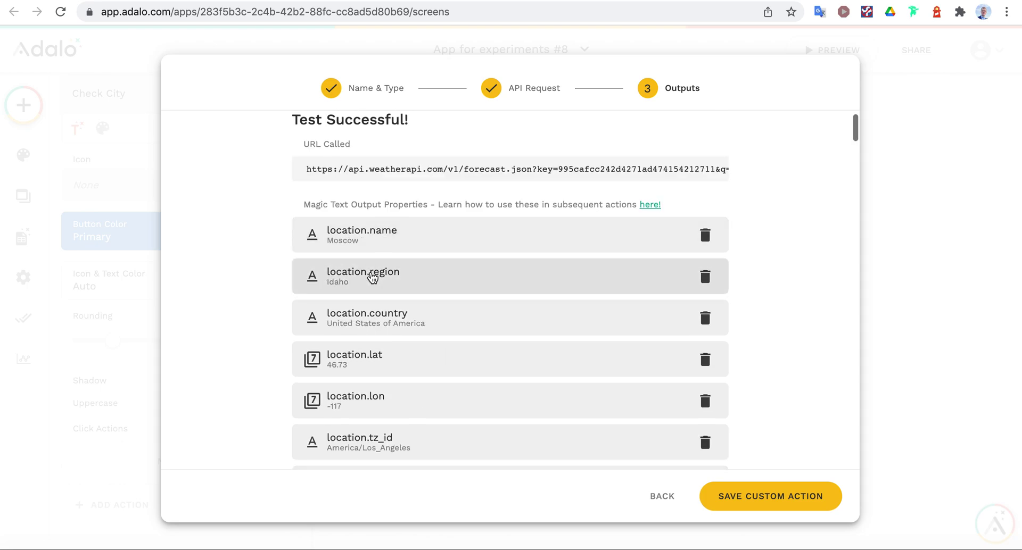
Examine the output properties returned by the test request, from the location fields through the hourly forecast fields
{"action": "scroll", "coordinate": [372, 277], "scroll_direction": "down", "scroll_amount": 15}
{"action": "scroll", "coordinate": [372, 278], "scroll_direction": "down", "scroll_amount": 10}
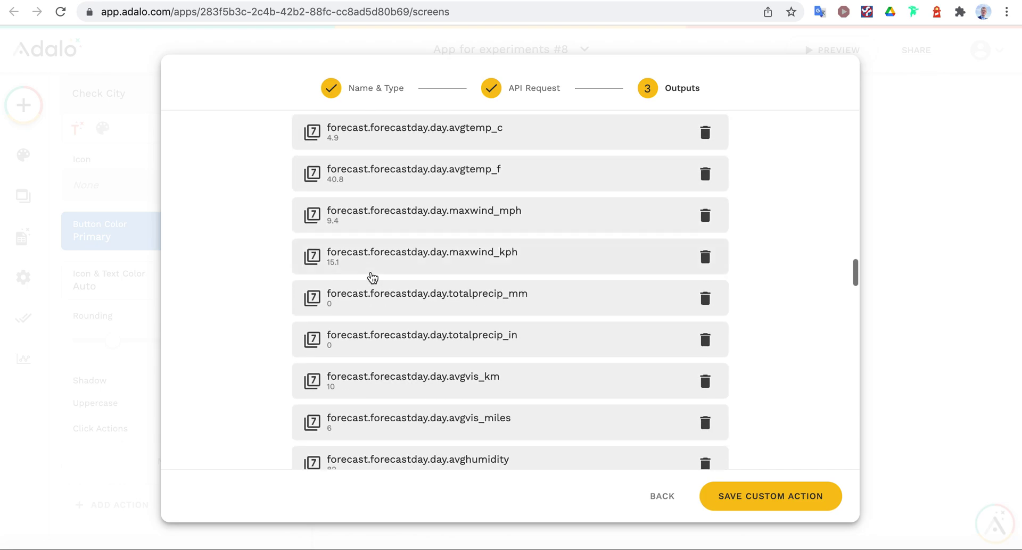
{"action": "scroll", "coordinate": [373, 277], "scroll_direction": "down", "scroll_amount": 10}
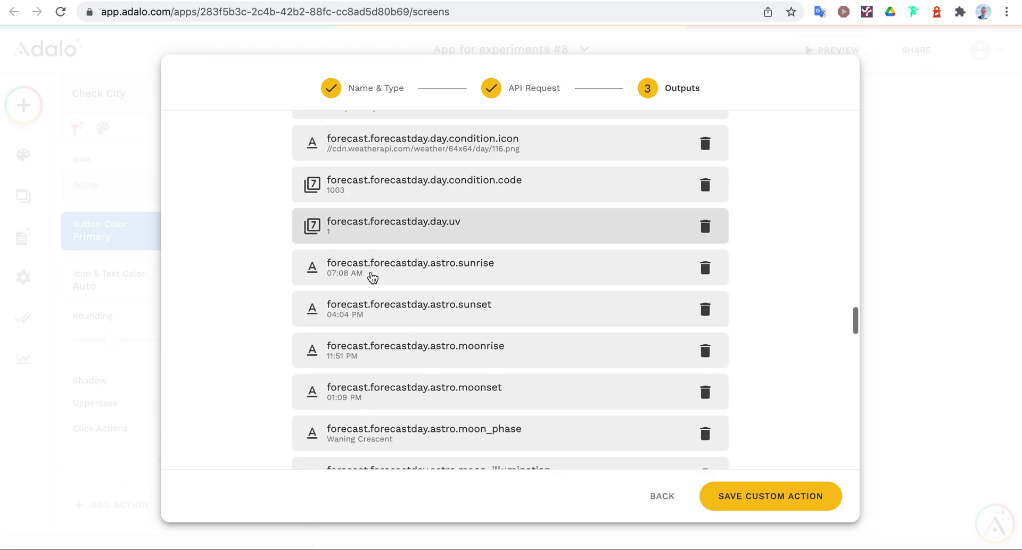
{"action": "scroll", "coordinate": [372, 277], "scroll_direction": "down", "scroll_amount": 10}
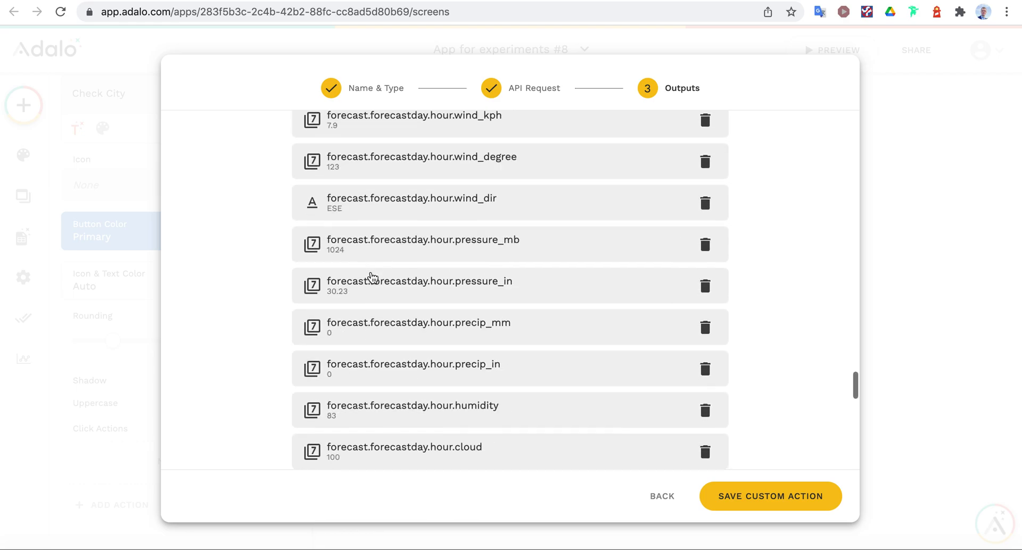
{"action": "scroll", "coordinate": [373, 277], "scroll_direction": "down", "scroll_amount": 5}
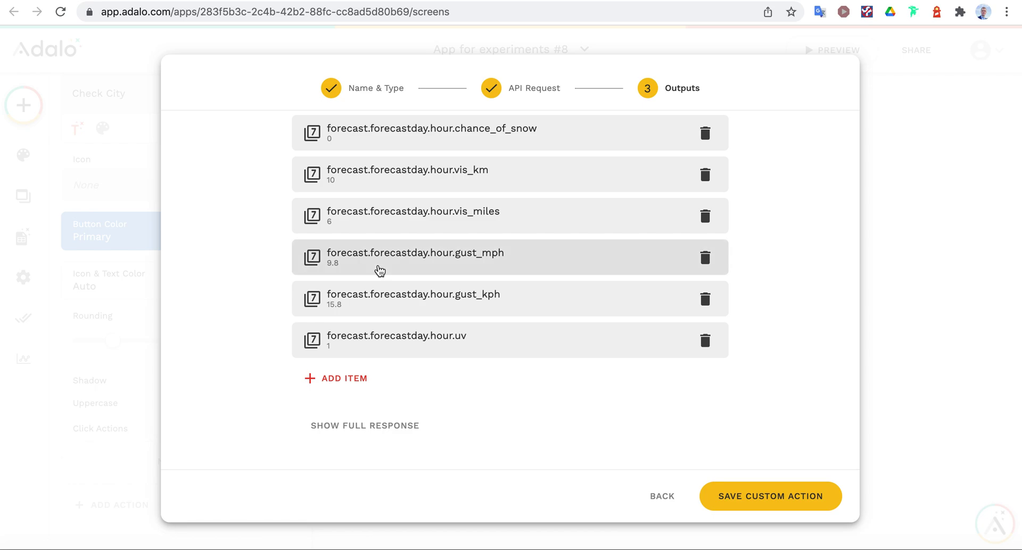
{"action": "scroll", "coordinate": [379, 271], "scroll_direction": "up", "scroll_amount": 3}
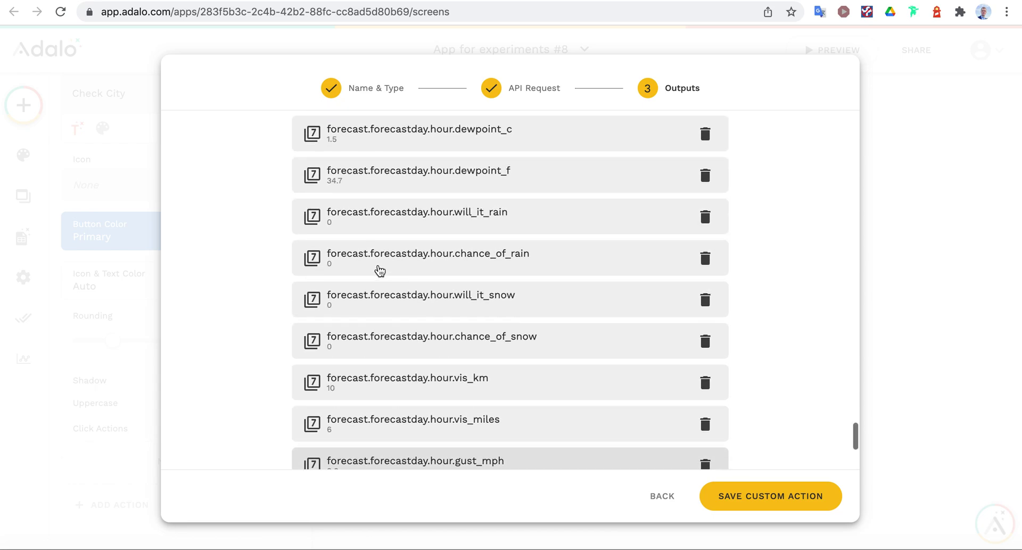
{"action": "scroll", "coordinate": [379, 270], "scroll_direction": "up", "scroll_amount": 15}
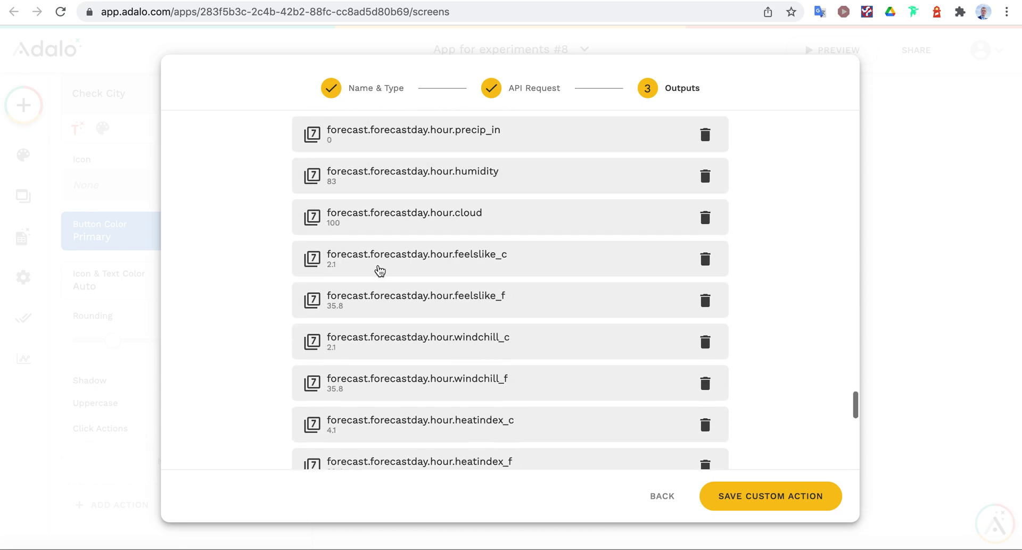
{"action": "scroll", "coordinate": [378, 265], "scroll_direction": "up", "scroll_amount": 10}
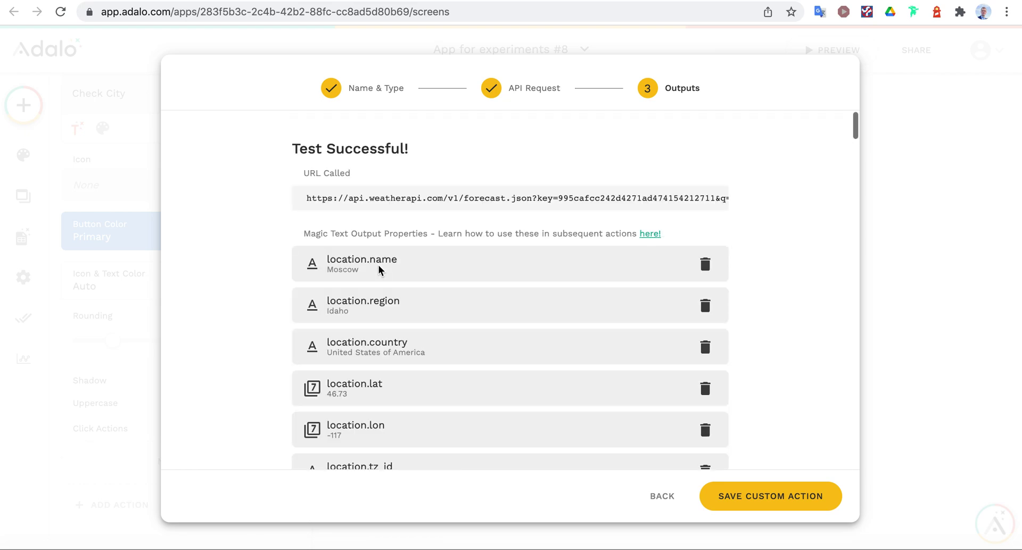
{"action": "scroll", "coordinate": [413, 299], "scroll_direction": "down", "scroll_amount": 3}
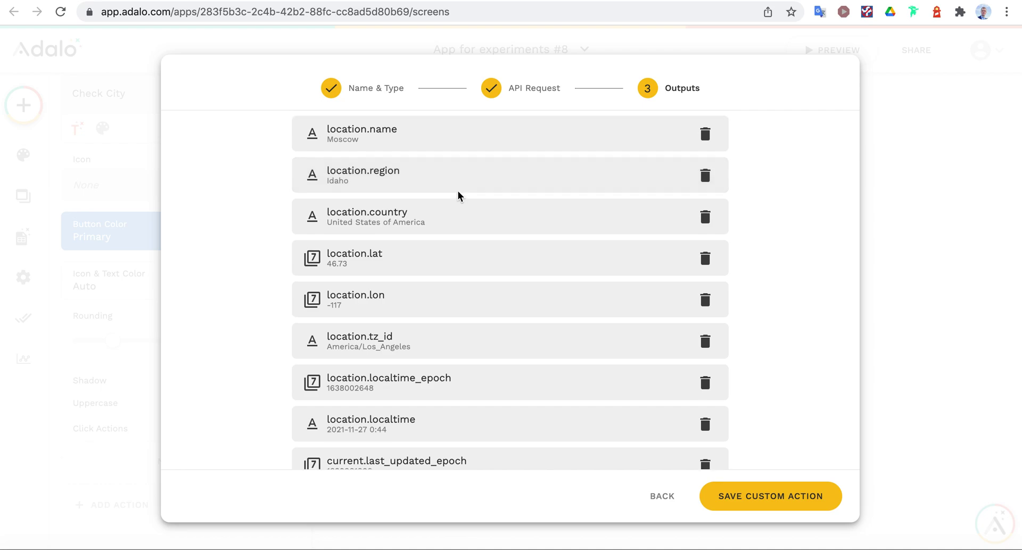
{"action": "scroll", "coordinate": [460, 212], "scroll_direction": "up", "scroll_amount": 1}
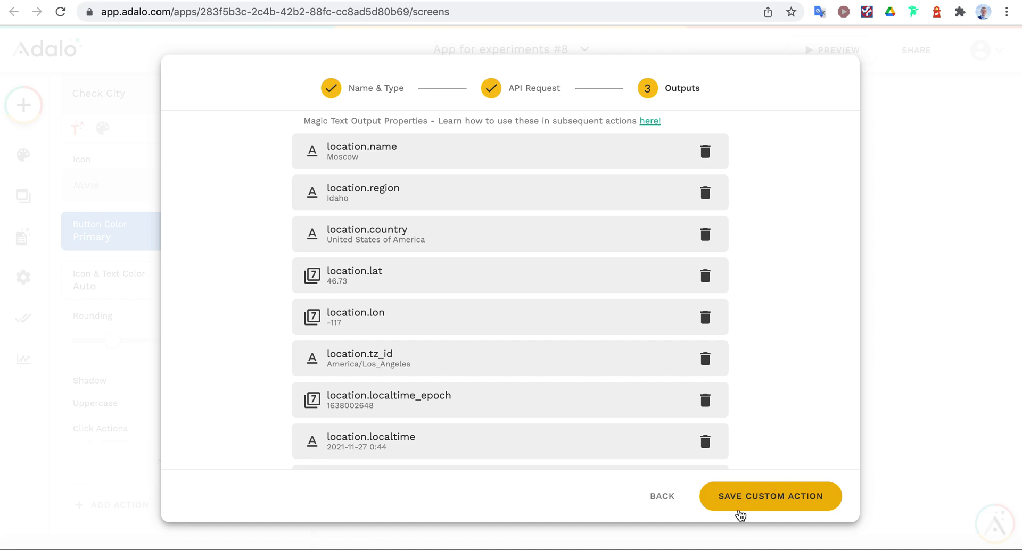
Save the WeatherAPI Check City custom action and set its City input to the value of Input 4
{"action": "left_click", "coordinate": [740, 507]}
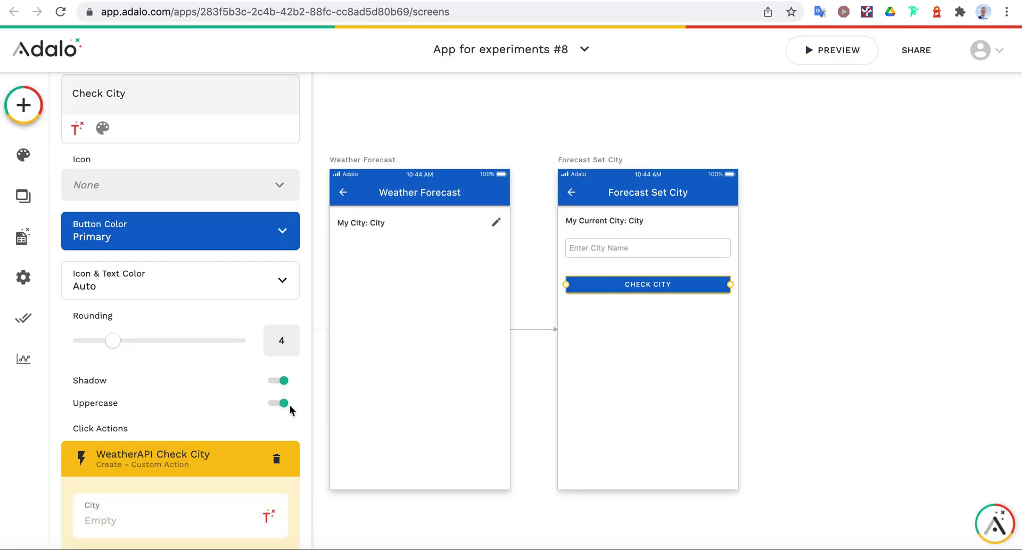
{"action": "scroll", "coordinate": [141, 467], "scroll_direction": "down", "scroll_amount": 2}
{"action": "left_click", "coordinate": [267, 421]}
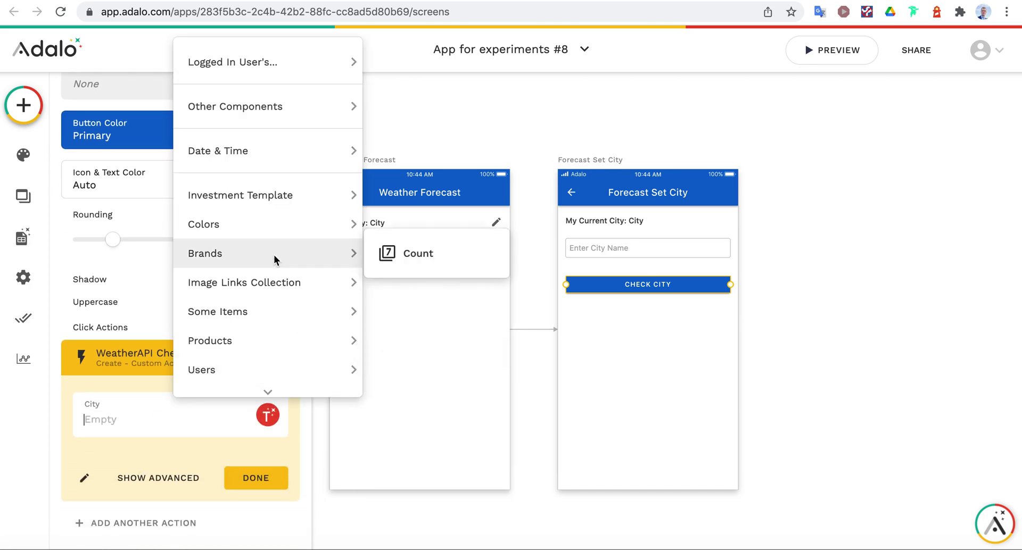
{"action": "mouse_move", "coordinate": [278, 109]}
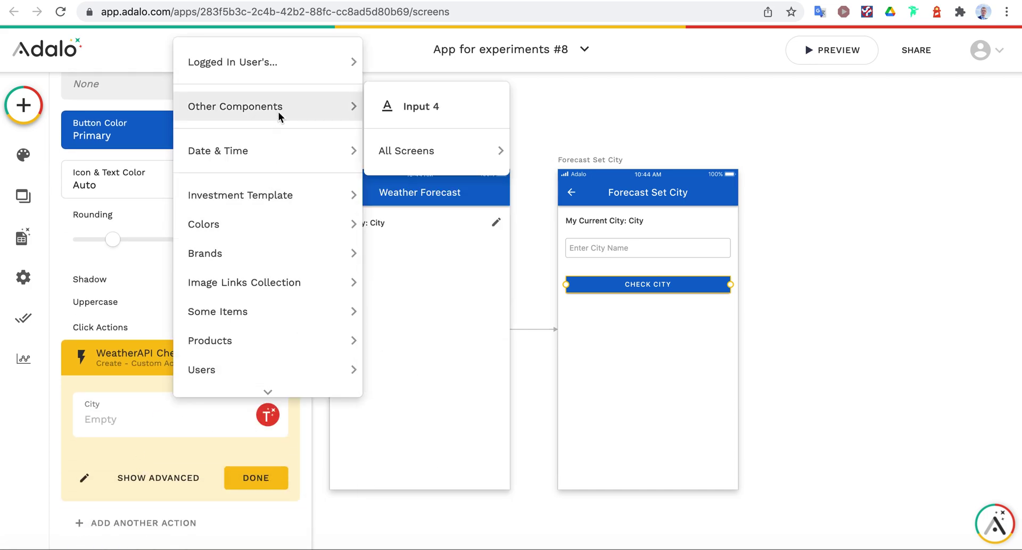
{"action": "left_click", "coordinate": [452, 109]}
{"action": "left_click", "coordinate": [256, 490]}
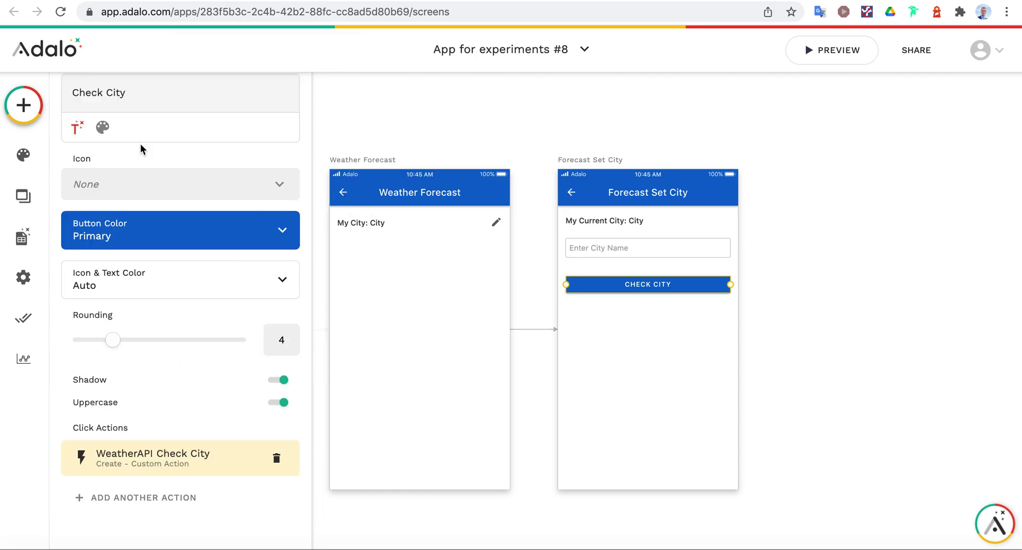
Add a text property named Result_City to the Users collection
{"action": "left_click", "coordinate": [22, 239]}
{"action": "scroll", "coordinate": [113, 290], "scroll_direction": "down", "scroll_amount": 3}
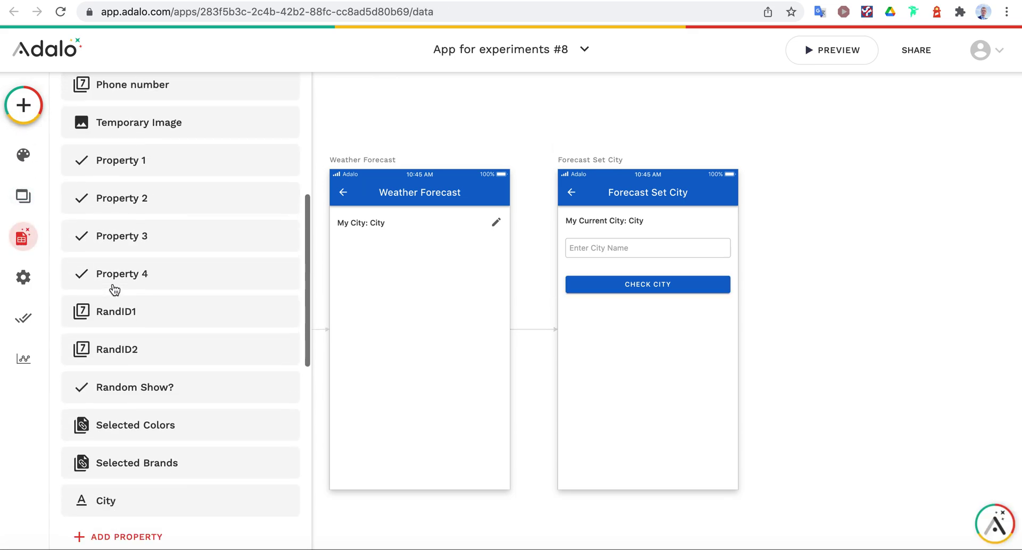
{"action": "scroll", "coordinate": [114, 289], "scroll_direction": "down", "scroll_amount": 5}
{"action": "left_click", "coordinate": [113, 251]}
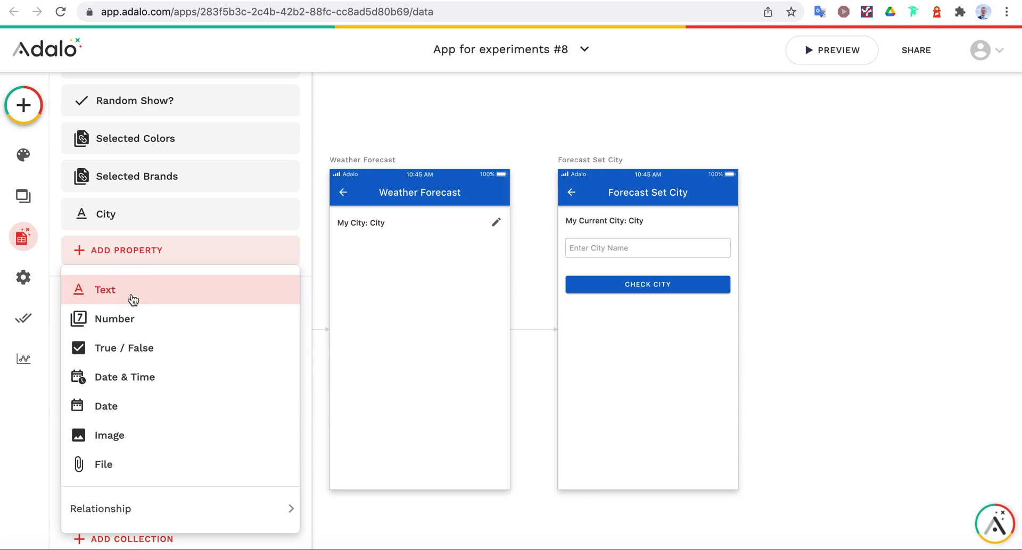
{"action": "left_click", "coordinate": [133, 300]}
{"action": "triple_click", "coordinate": [123, 357]}
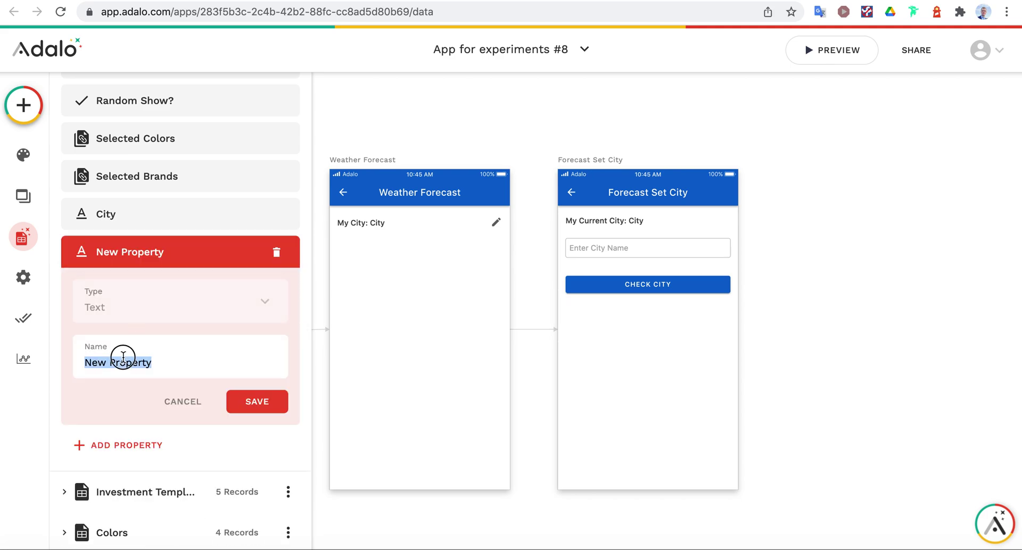
{"action": "type", "text": "RE"}
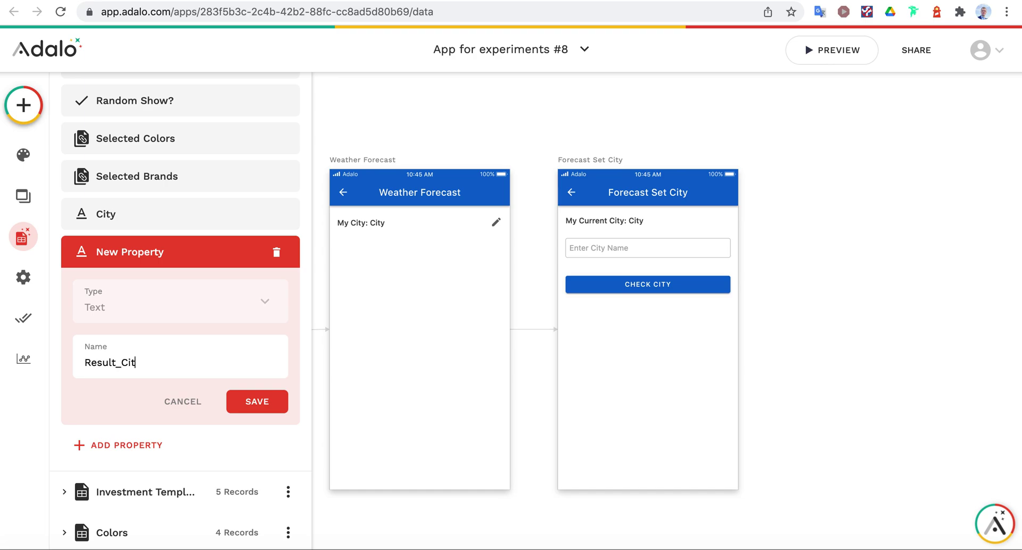
{"action": "left_click", "coordinate": [257, 402]}
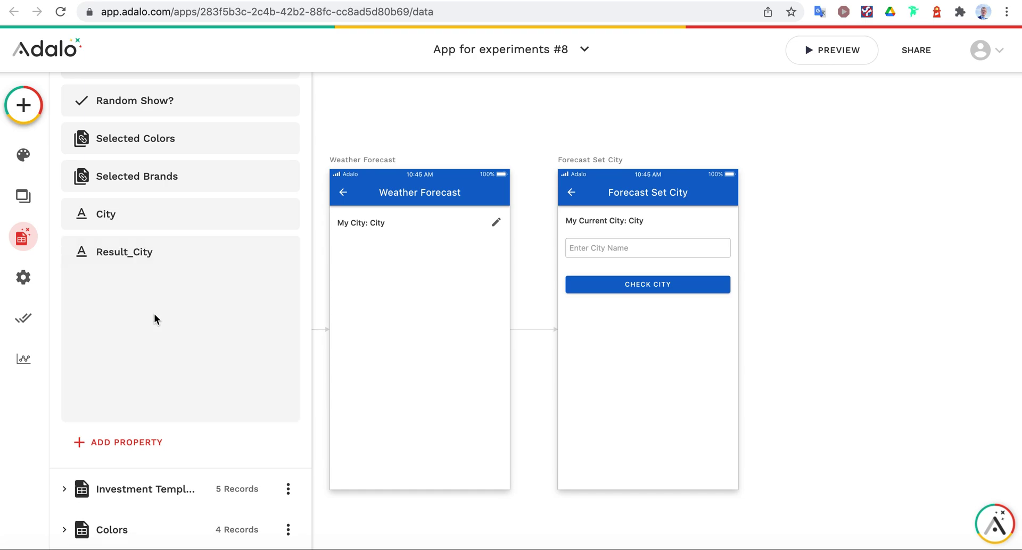
Add a text property named Result_Location to the Users collection
{"action": "left_click", "coordinate": [127, 289]}
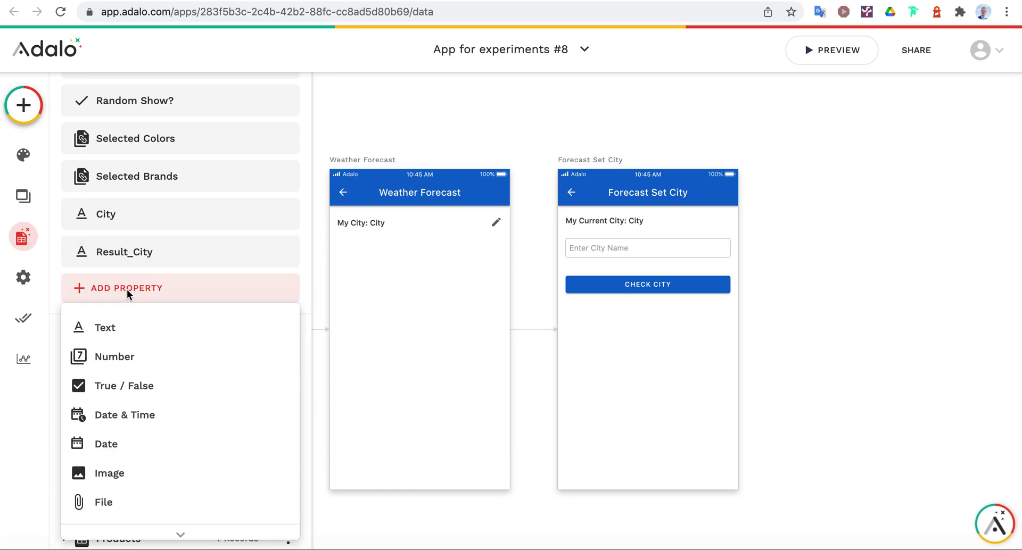
{"action": "left_click", "coordinate": [133, 338]}
{"action": "triple_click", "coordinate": [113, 398]}
{"action": "type", "text": "Result_Locat"}
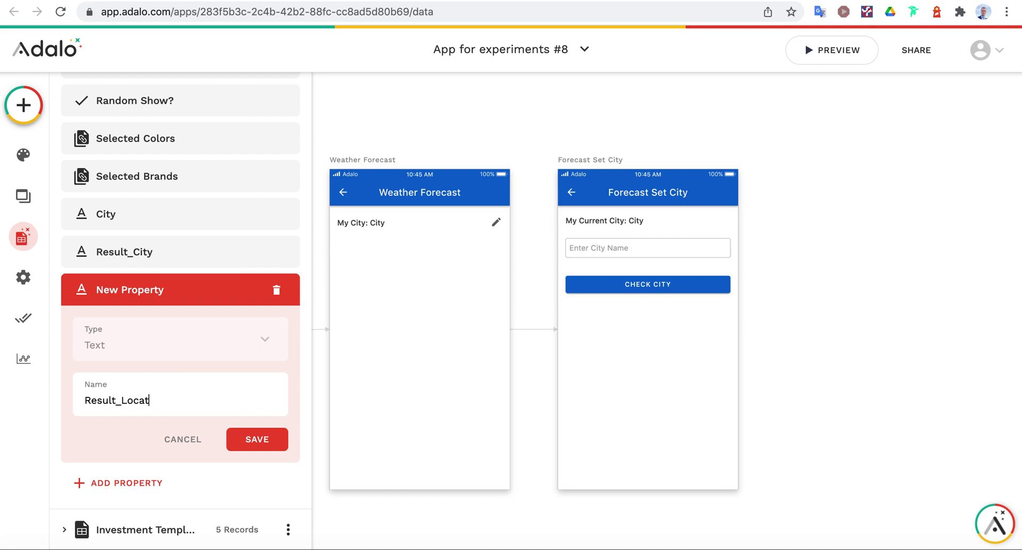
{"action": "left_click", "coordinate": [233, 440]}
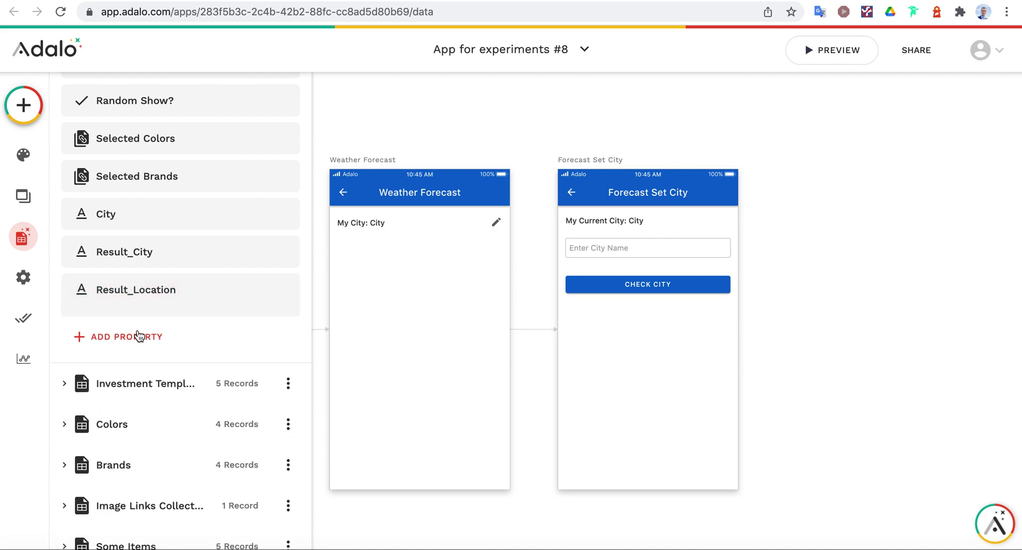
Add a text property named Result_Country to the Users collection
{"action": "left_click", "coordinate": [138, 329]}
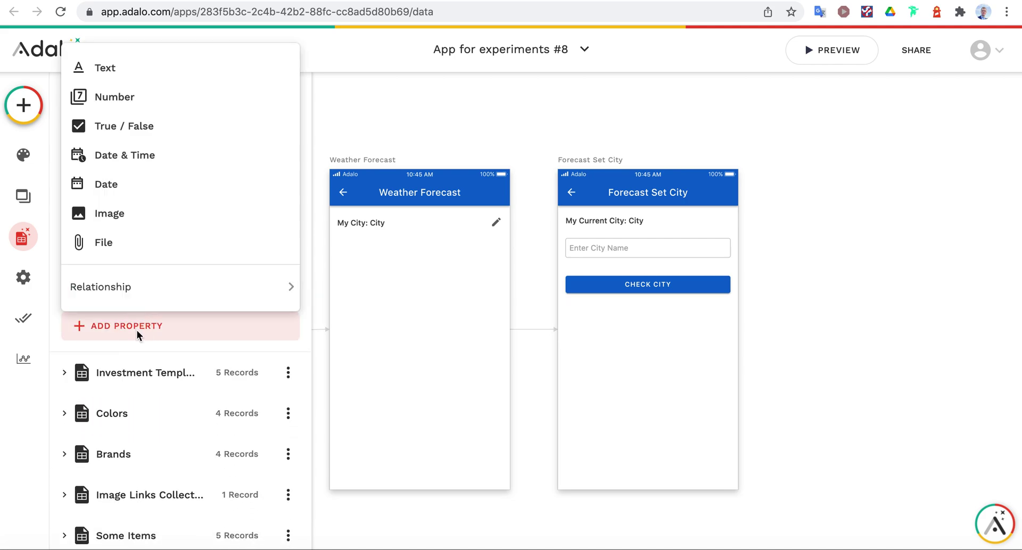
{"action": "left_click", "coordinate": [137, 74]}
{"action": "triple_click", "coordinate": [116, 443]}
{"action": "type", "text": "Result_Country"}
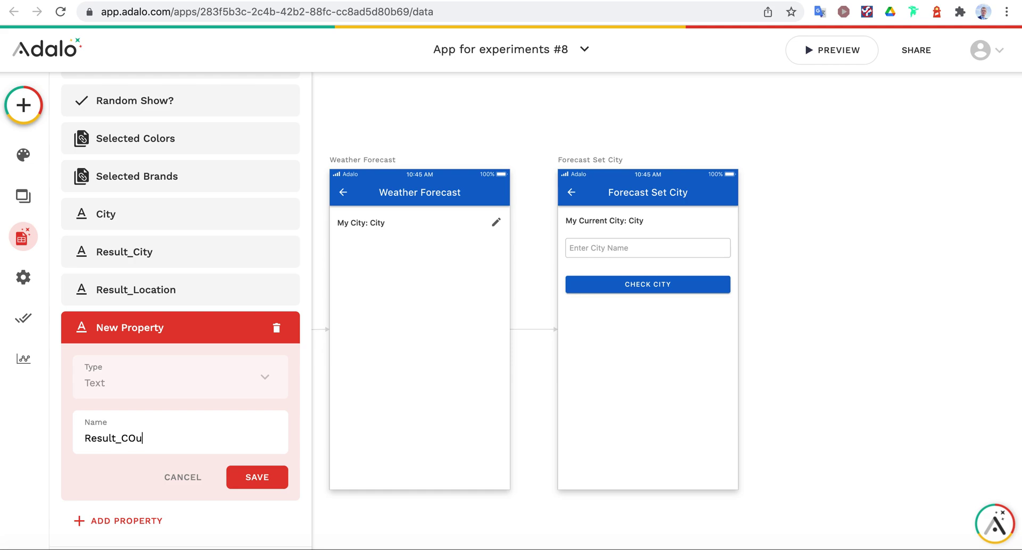
{"action": "left_click", "coordinate": [266, 479]}
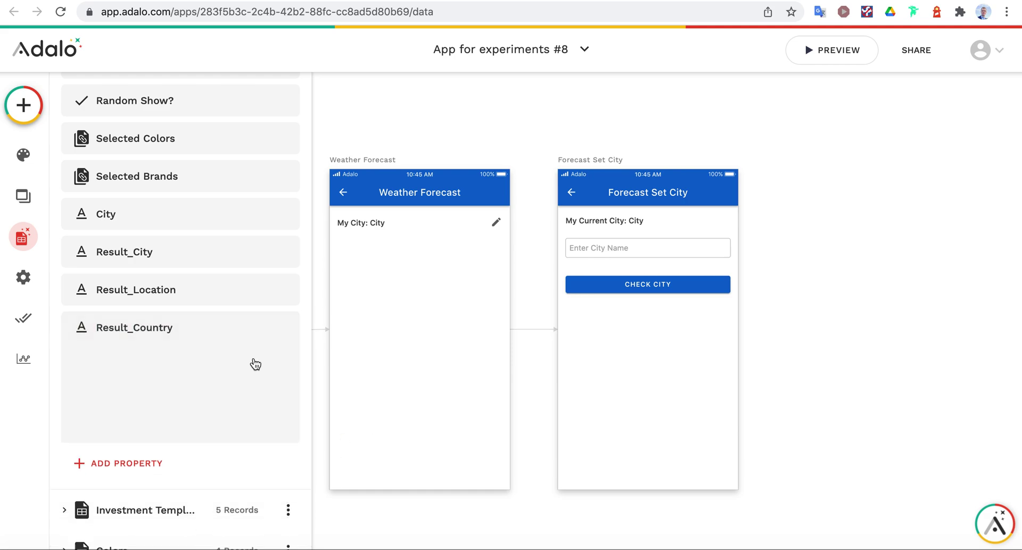
Place a text component below the Check City button on the Forecast Set City screen and duplicate it twice underneath
{"action": "left_click", "coordinate": [629, 284]}
{"action": "left_click", "coordinate": [607, 326]}
{"action": "left_click", "coordinate": [24, 104]}
{"action": "left_click_drag", "start_coordinate": [117, 299], "coordinate": [589, 314]}
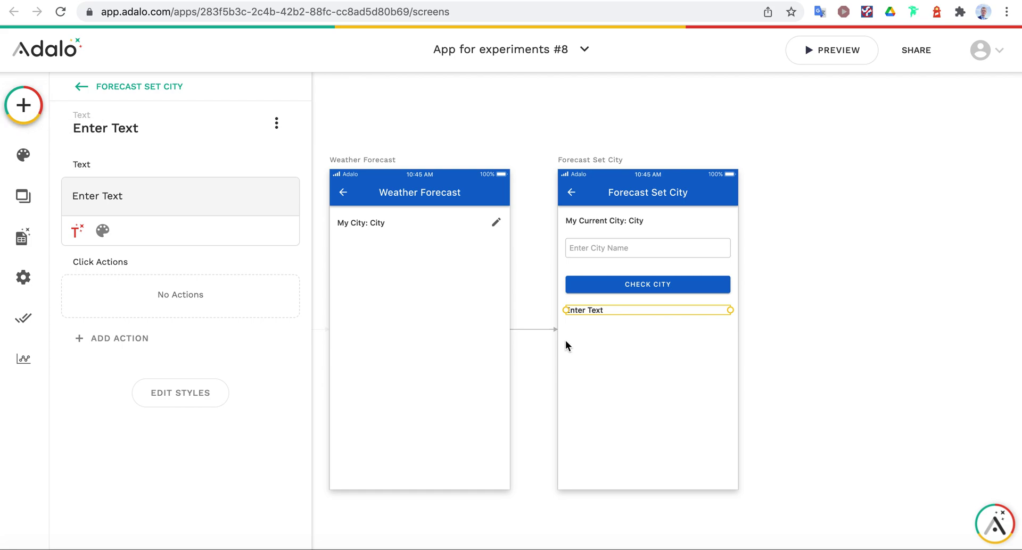
{"action": "key", "text": "ctrl+d"}
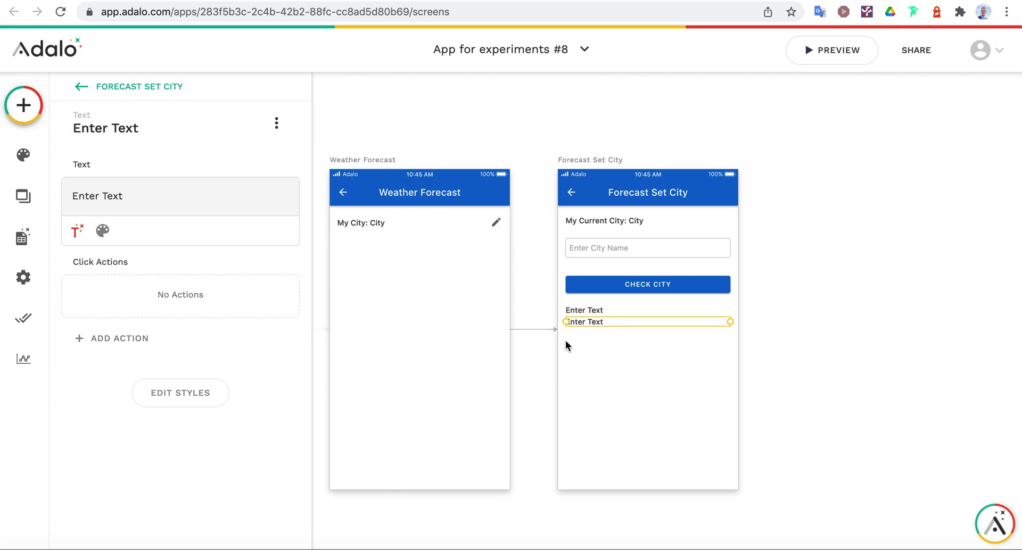
{"action": "key", "text": "ctrl+d"}
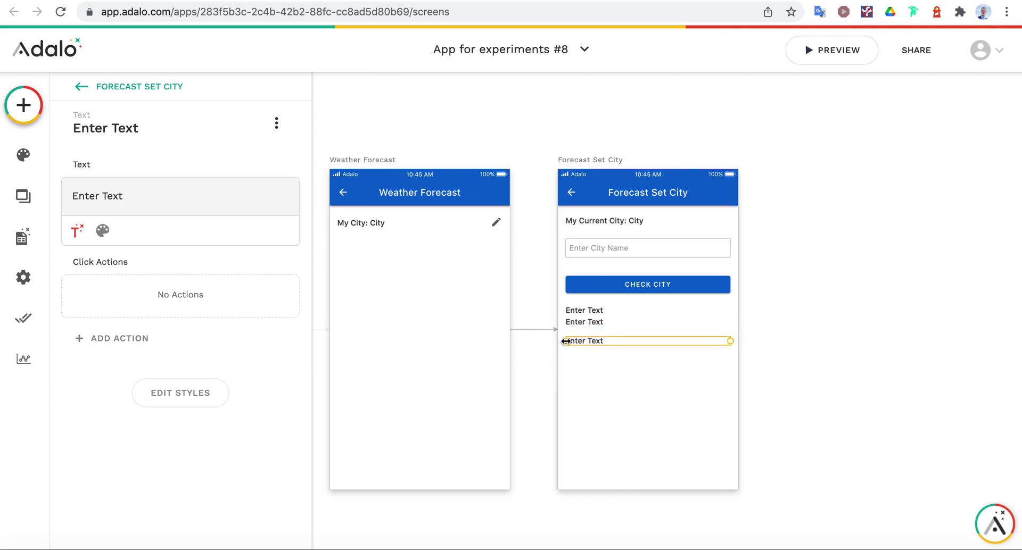
Change the button text to "Check Location" and the input's placeholder to "Enter City / Location Name"
{"action": "left_click", "coordinate": [612, 285]}
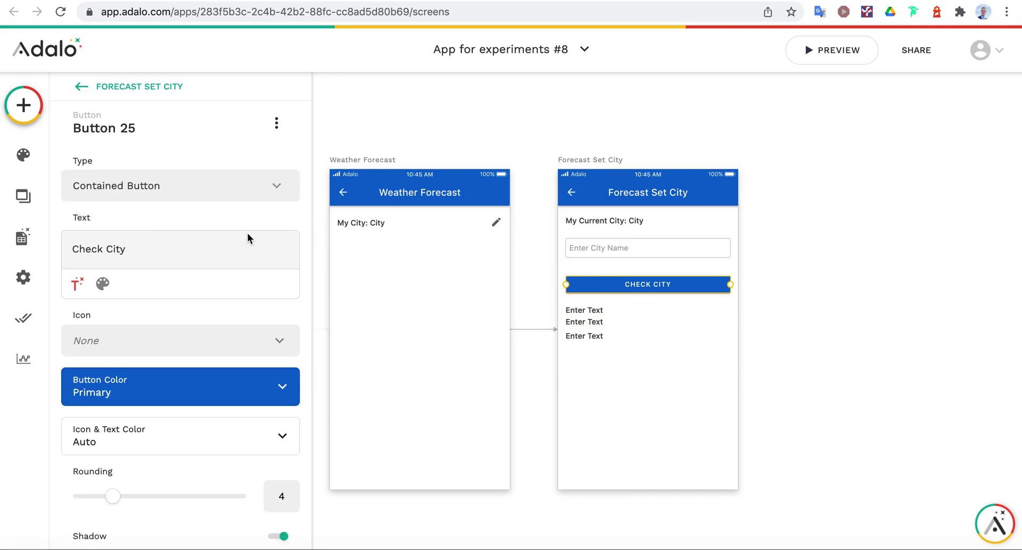
{"action": "double_click", "coordinate": [112, 248]}
{"action": "type", "text": "Location"}
{"action": "left_click", "coordinate": [575, 252]}
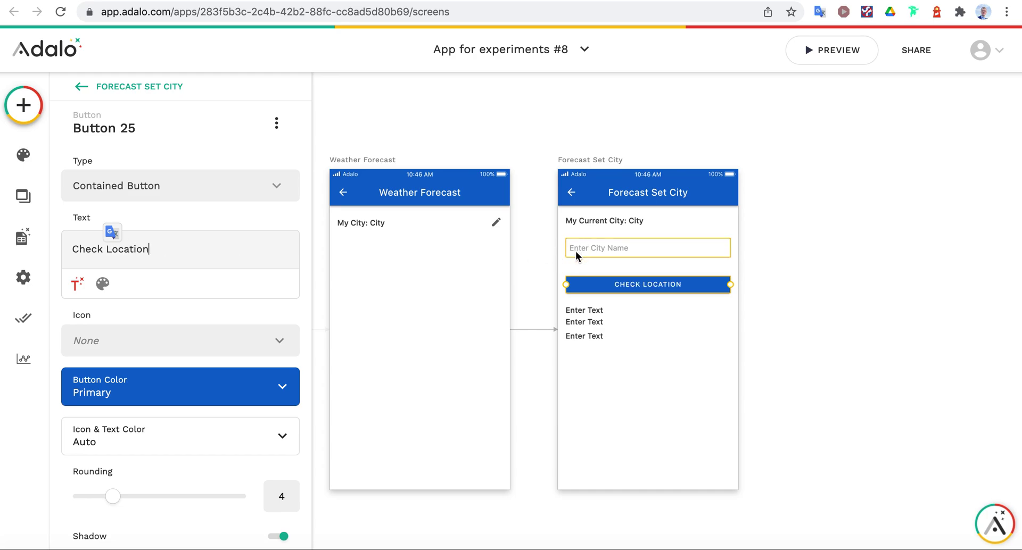
{"action": "type", "text": "/ Location Name"}
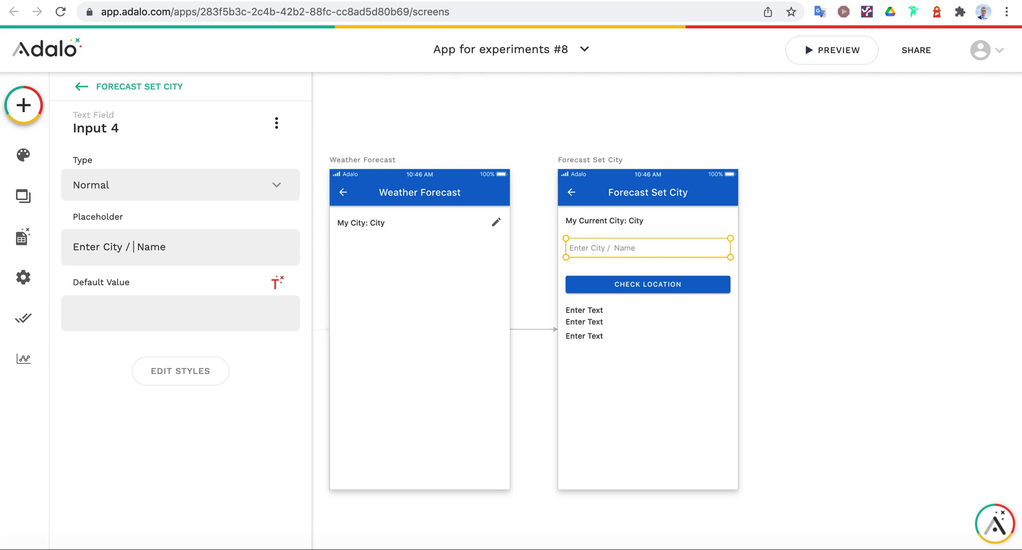
Set the first text below the button to "Result City:" followed by the logged-in user's Result_City
{"action": "left_click", "coordinate": [578, 334]}
{"action": "left_click", "coordinate": [579, 324]}
{"action": "left_click", "coordinate": [580, 311]}
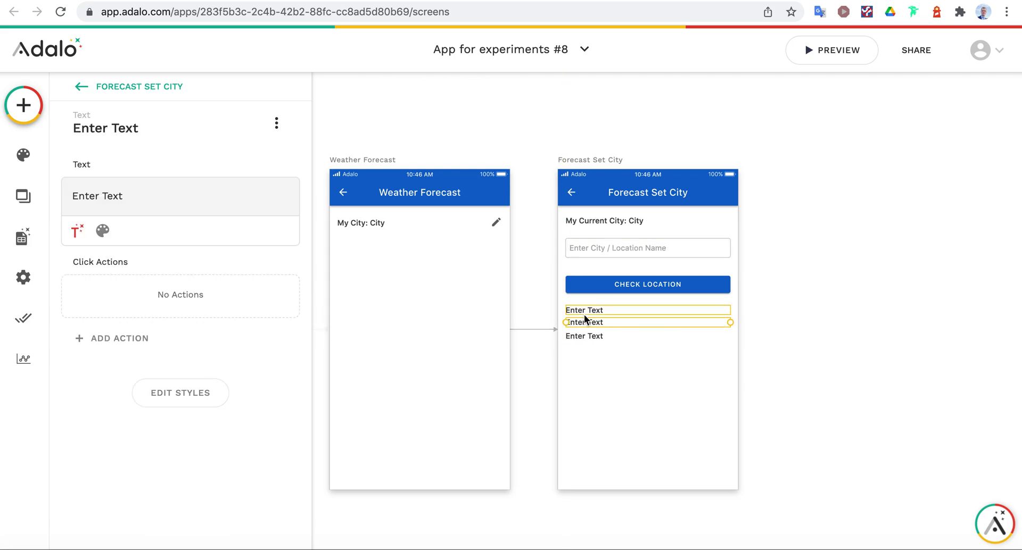
{"action": "double_click", "coordinate": [113, 194]}
{"action": "key", "text": "ctrl+a"}
{"action": "type", "text": "Re"}
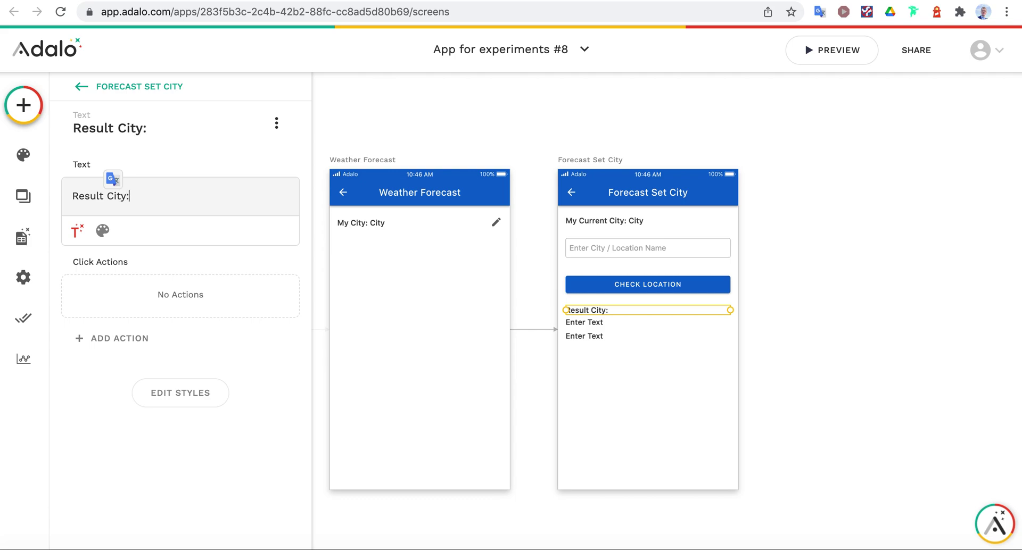
{"action": "left_click", "coordinate": [78, 230]}
{"action": "mouse_move", "coordinate": [179, 276]}
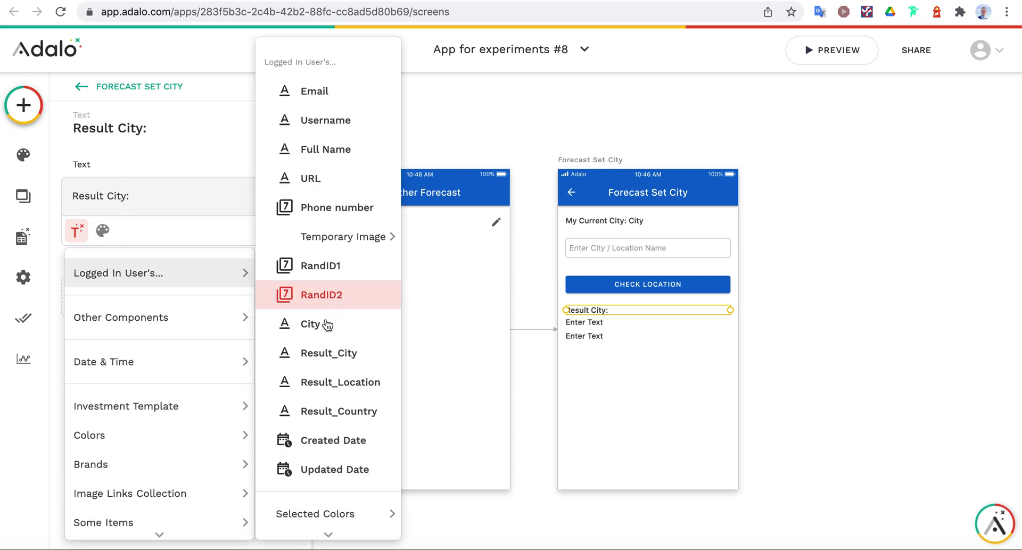
{"action": "left_click", "coordinate": [328, 358]}
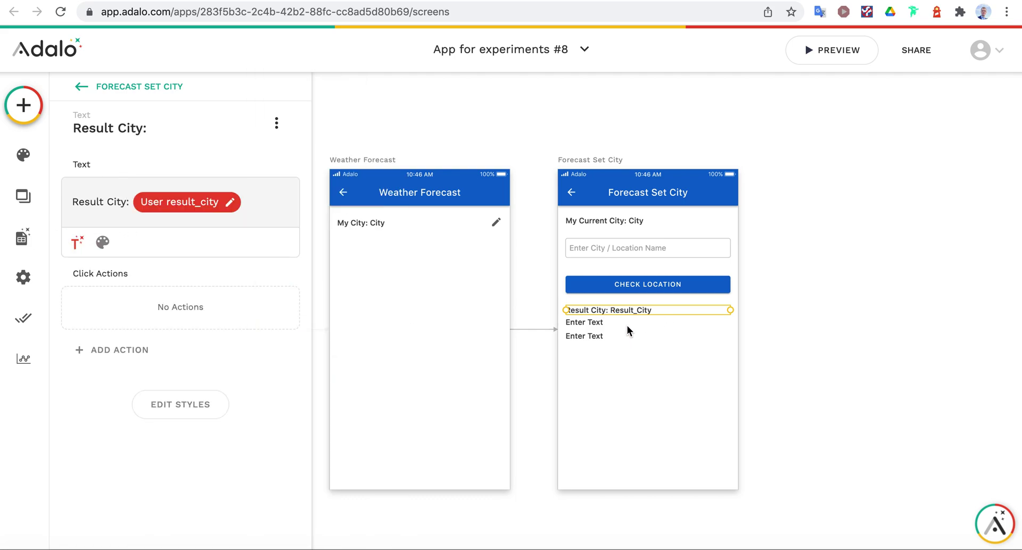
Set the second text below the button to "Result_Location:" followed by the logged-in user's Result_Location
{"action": "left_click", "coordinate": [626, 323]}
{"action": "triple_click", "coordinate": [85, 190]}
{"action": "type", "text": "Resu"}
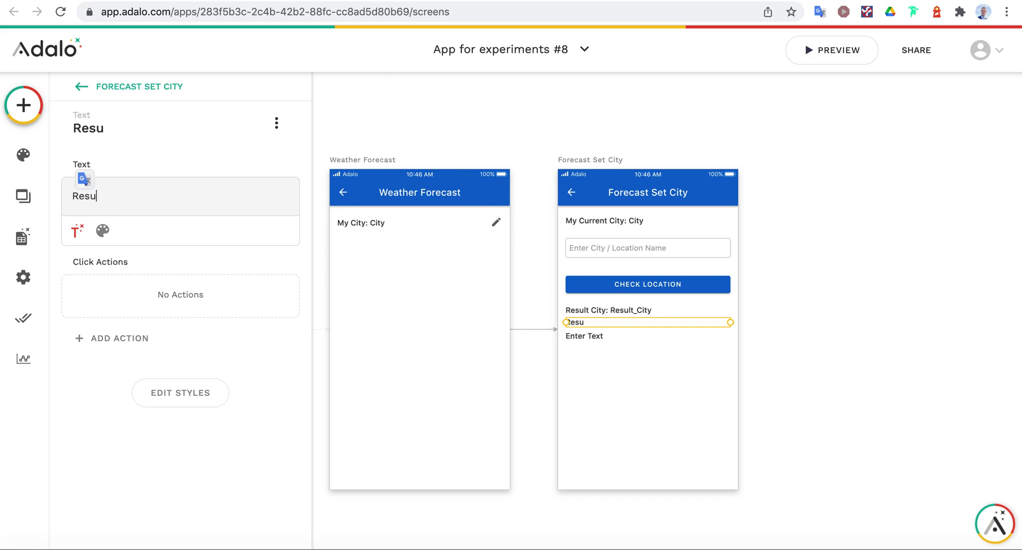
{"action": "type", "text": "lt_Location:"}
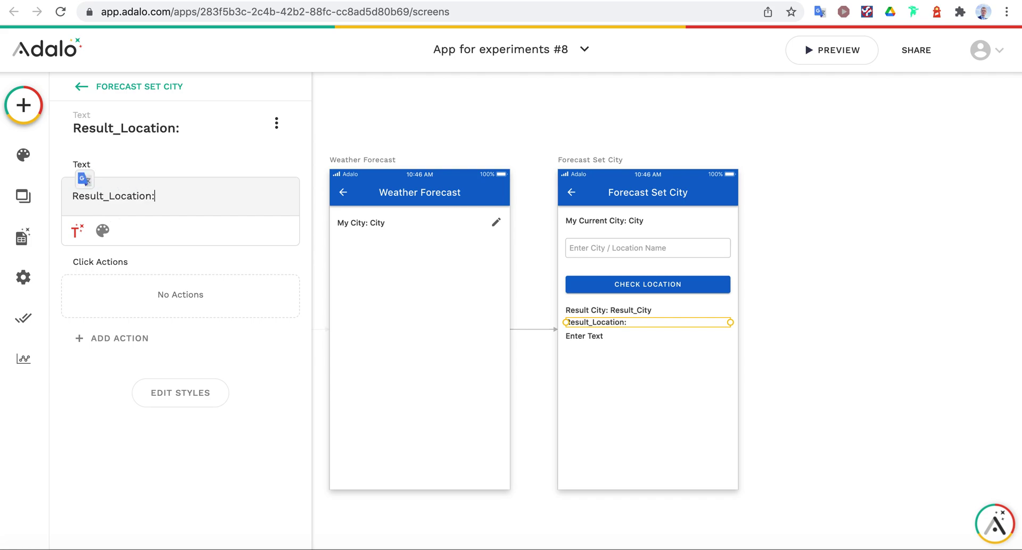
{"action": "left_click", "coordinate": [75, 225]}
{"action": "mouse_move", "coordinate": [177, 281]}
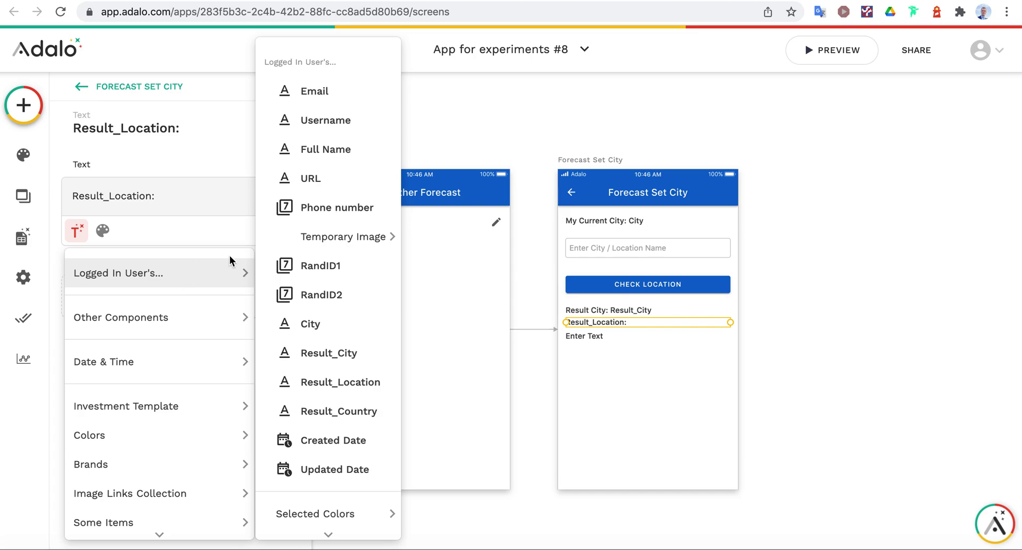
{"action": "left_click", "coordinate": [340, 383]}
Set the third text below the button to "Result_County:" followed by the logged-in user's Result_Country
{"action": "left_click", "coordinate": [599, 335]}
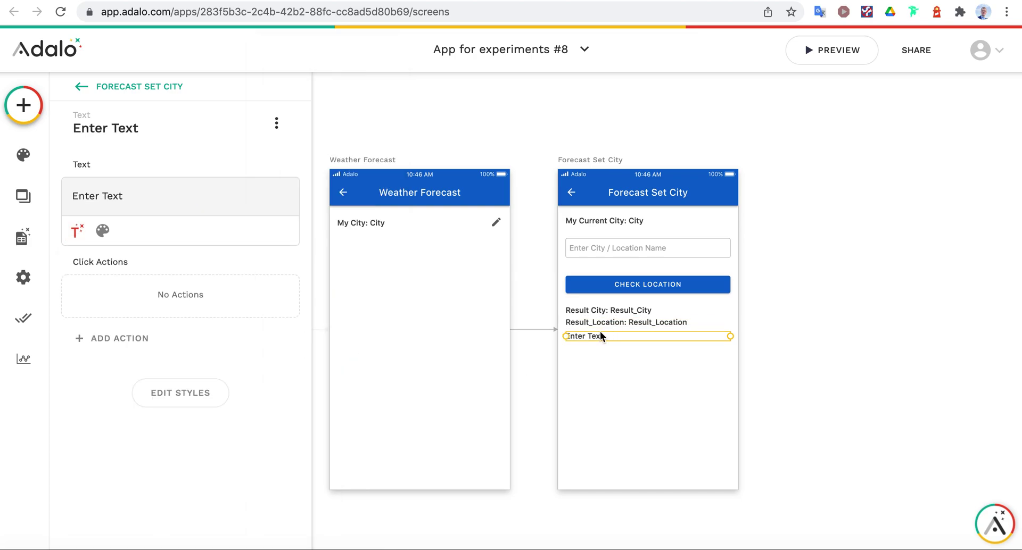
{"action": "triple_click", "coordinate": [117, 196]}
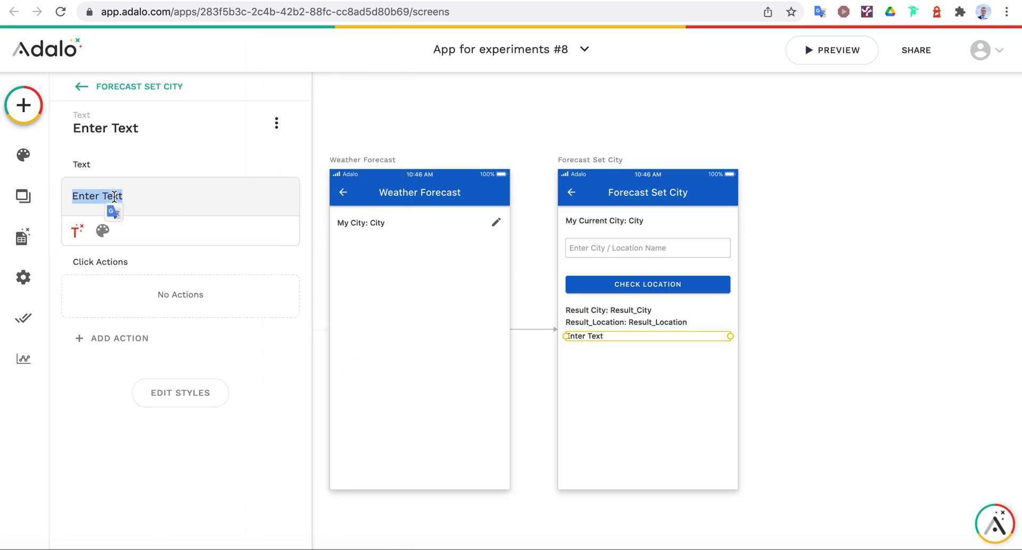
{"action": "type", "text": "Result_Cou"}
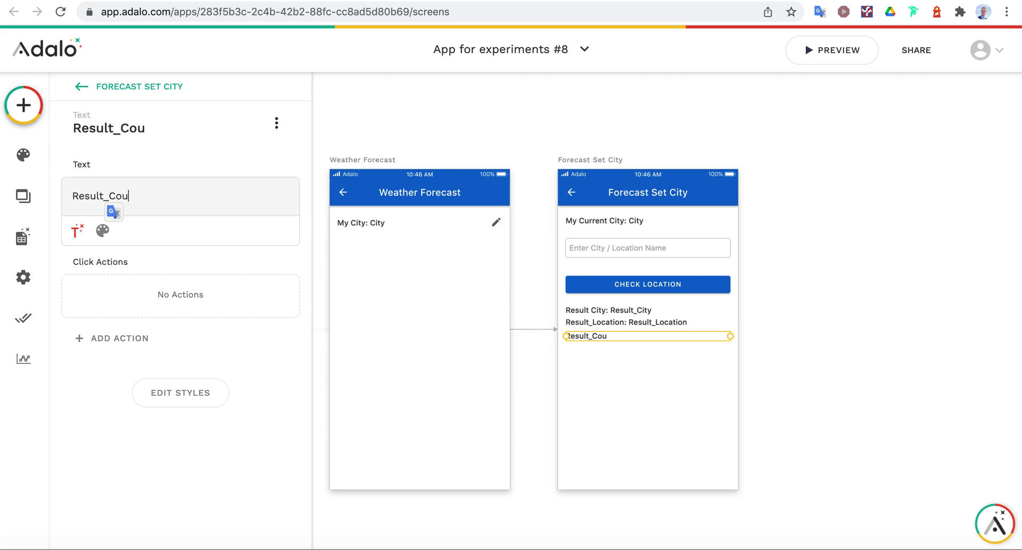
{"action": "type", "text": "nty:"}
{"action": "left_click", "coordinate": [77, 230]}
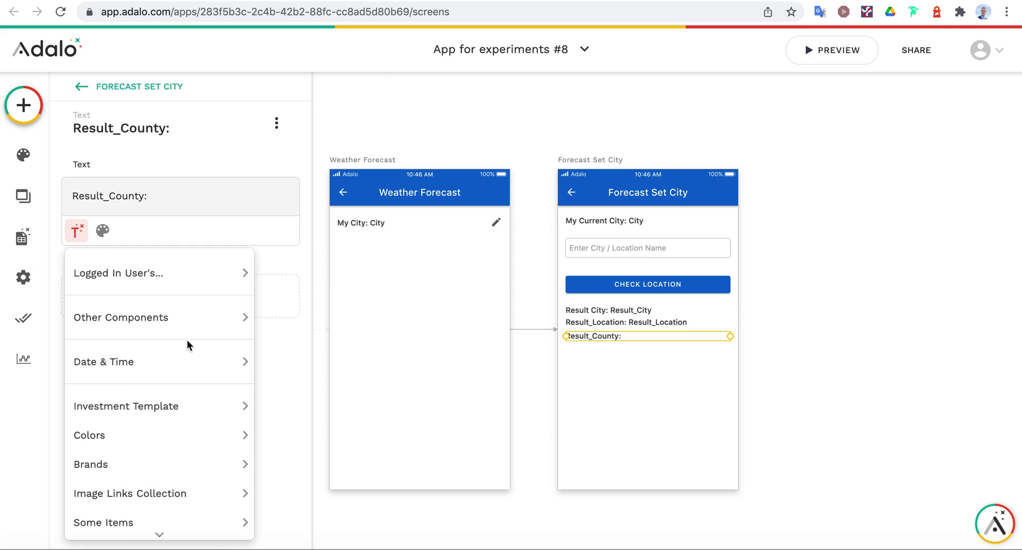
{"action": "mouse_move", "coordinate": [171, 277]}
{"action": "left_click", "coordinate": [337, 414]}
{"action": "left_click", "coordinate": [670, 397]}
Add a second click action to the Check Location button that updates the logged-in user
{"action": "left_click", "coordinate": [640, 287]}
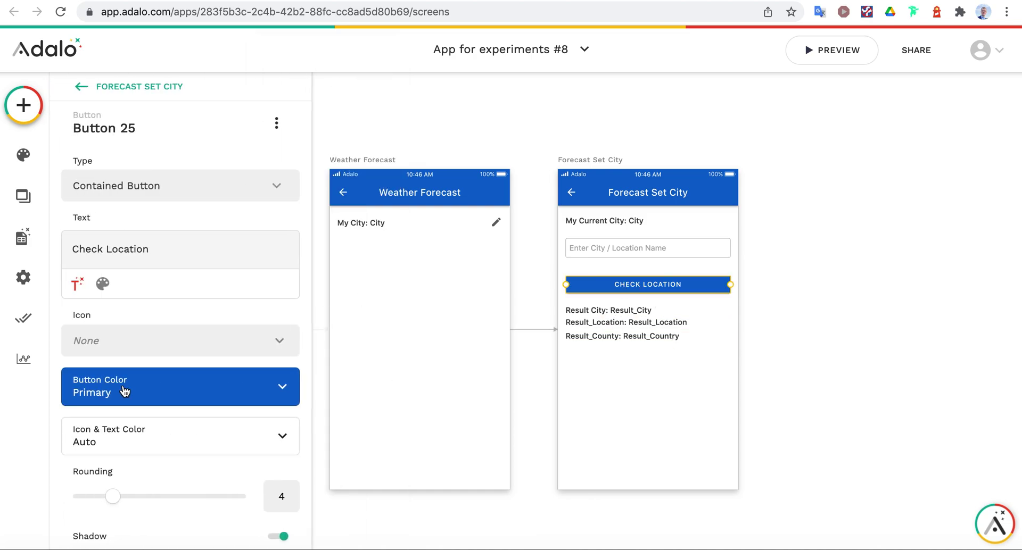
{"action": "scroll", "coordinate": [120, 390], "scroll_direction": "down", "scroll_amount": 5}
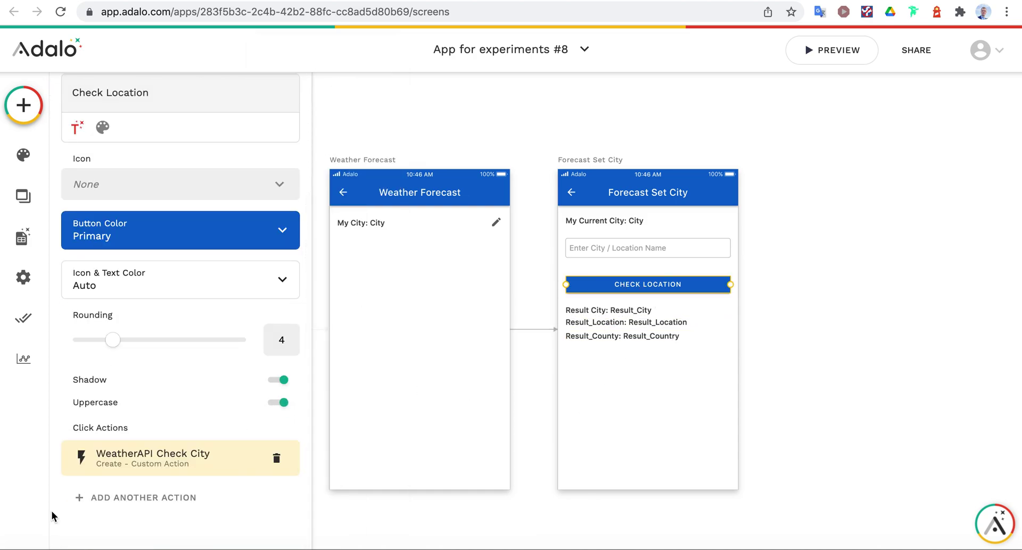
{"action": "left_click", "coordinate": [127, 497]}
{"action": "mouse_move", "coordinate": [179, 318]}
{"action": "left_click", "coordinate": [301, 314]}
{"action": "scroll", "coordinate": [193, 340], "scroll_direction": "down", "scroll_amount": 15}
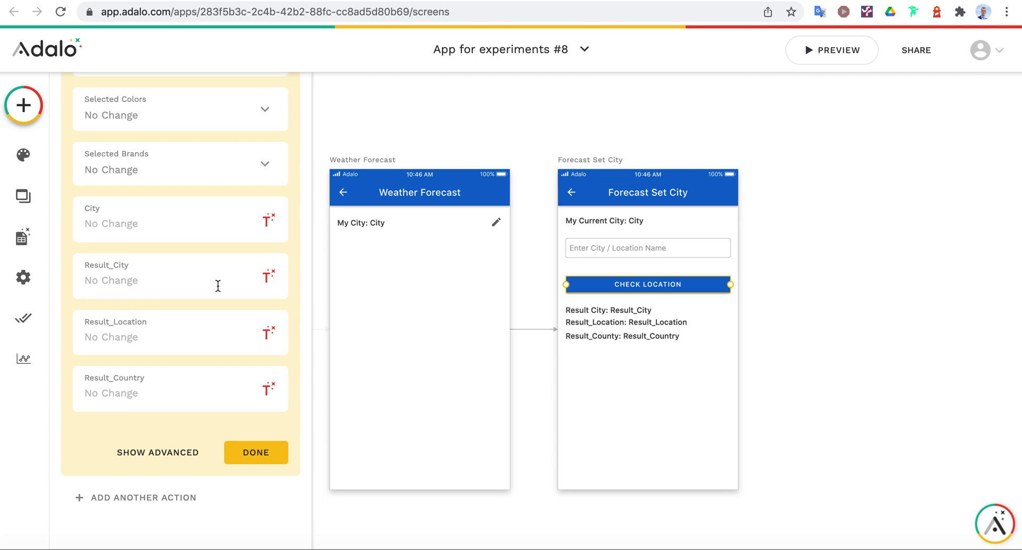
Set the update action's Result_City value to location.name from the WeatherAPI Check City results
{"action": "left_click", "coordinate": [272, 276]}
{"action": "mouse_move", "coordinate": [276, 367]}
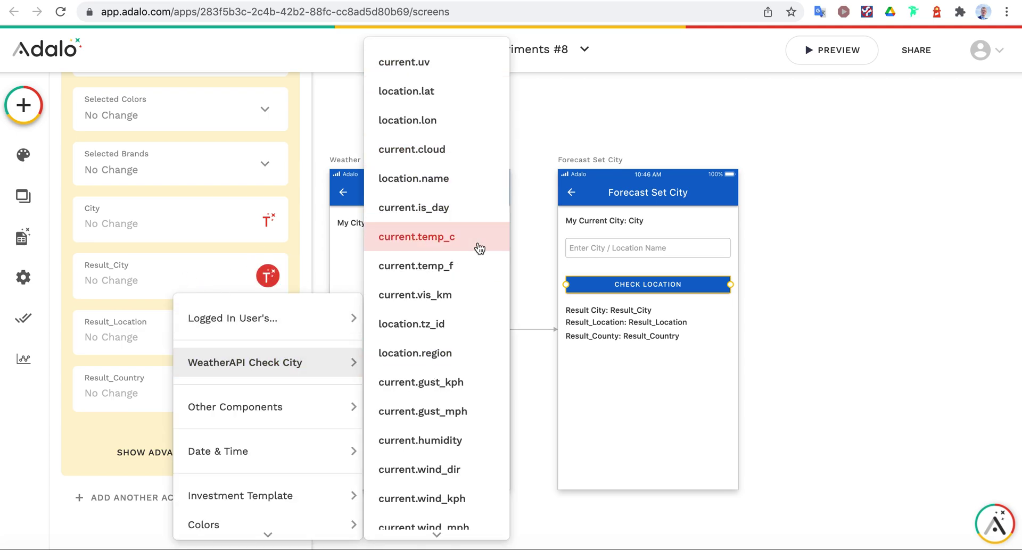
{"action": "scroll", "coordinate": [423, 267], "scroll_direction": "down", "scroll_amount": 3}
{"action": "scroll", "coordinate": [422, 267], "scroll_direction": "up", "scroll_amount": 3}
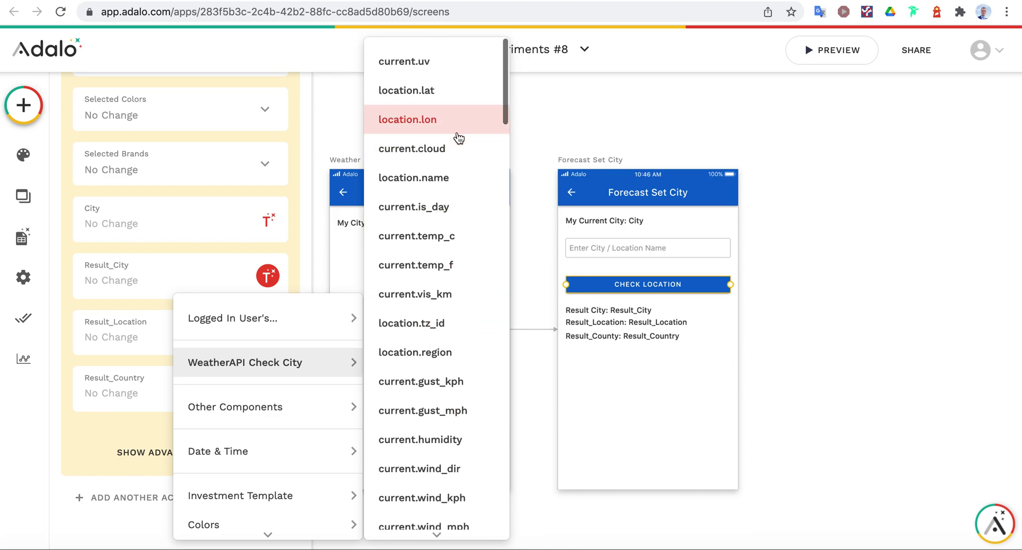
{"action": "scroll", "coordinate": [434, 186], "scroll_direction": "down", "scroll_amount": 15}
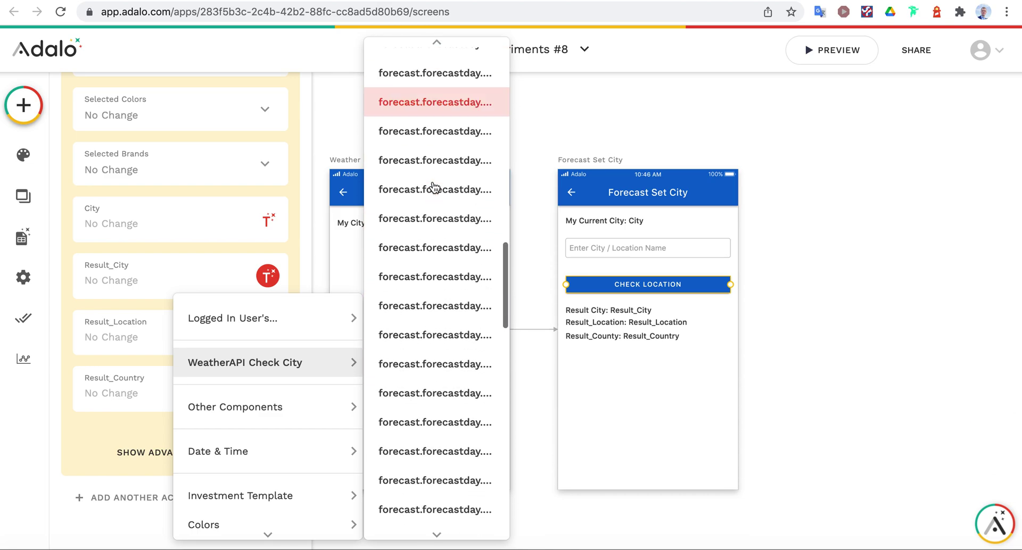
{"action": "scroll", "coordinate": [434, 187], "scroll_direction": "down", "scroll_amount": 5}
{"action": "scroll", "coordinate": [434, 187], "scroll_direction": "up", "scroll_amount": 8}
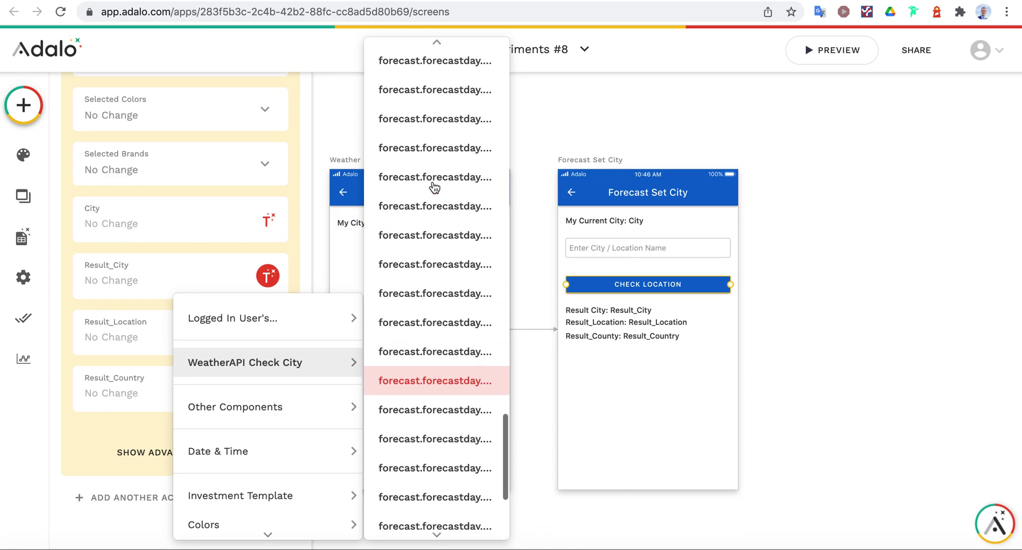
{"action": "scroll", "coordinate": [434, 186], "scroll_direction": "up", "scroll_amount": 8}
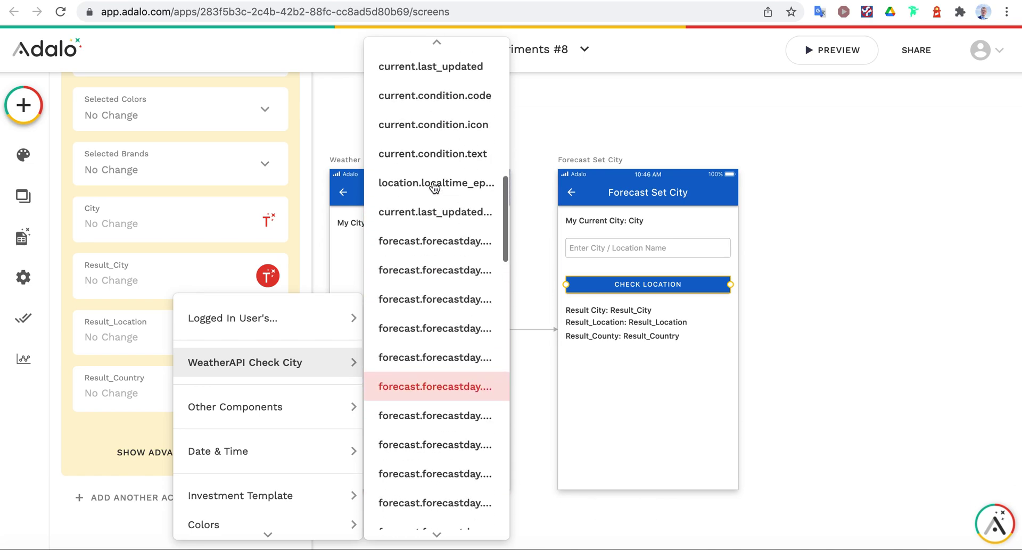
{"action": "scroll", "coordinate": [434, 187], "scroll_direction": "up", "scroll_amount": 5}
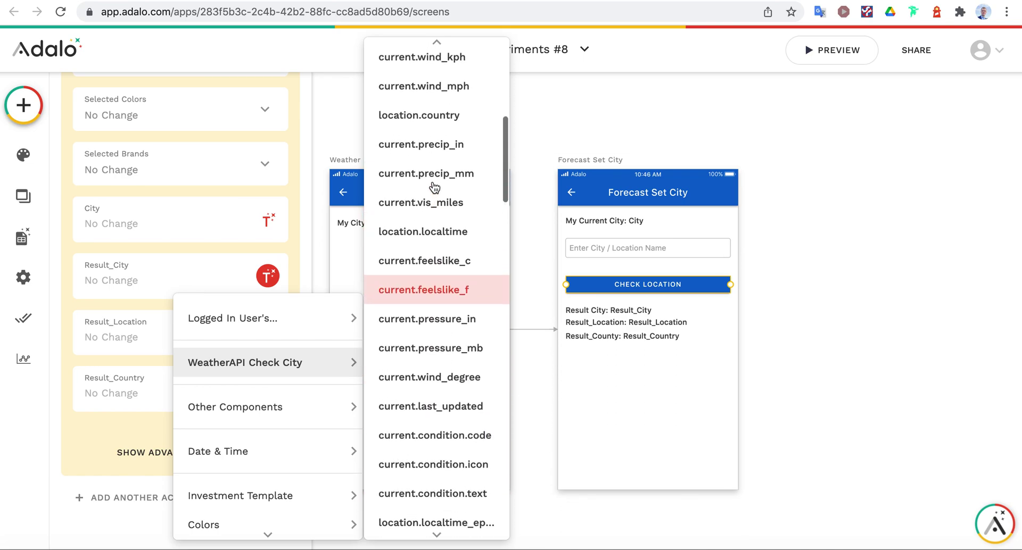
{"action": "scroll", "coordinate": [445, 288], "scroll_direction": "up", "scroll_amount": 5}
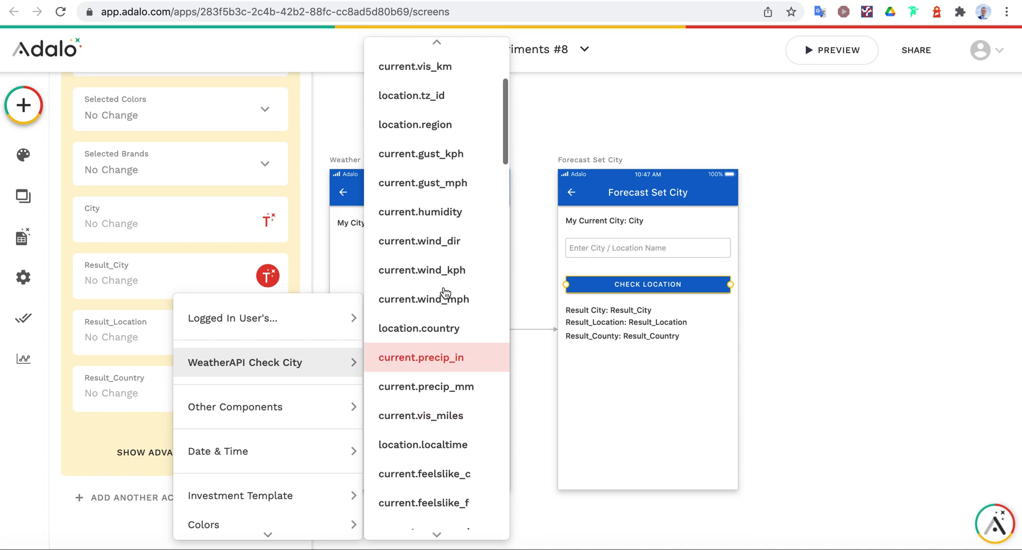
{"action": "scroll", "coordinate": [444, 272], "scroll_direction": "up", "scroll_amount": 1}
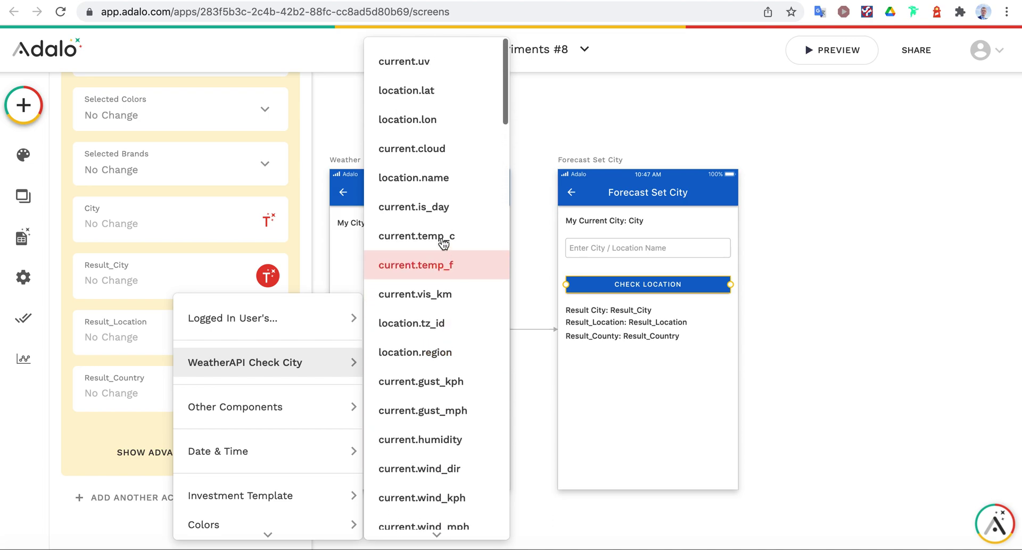
{"action": "left_click", "coordinate": [402, 179]}
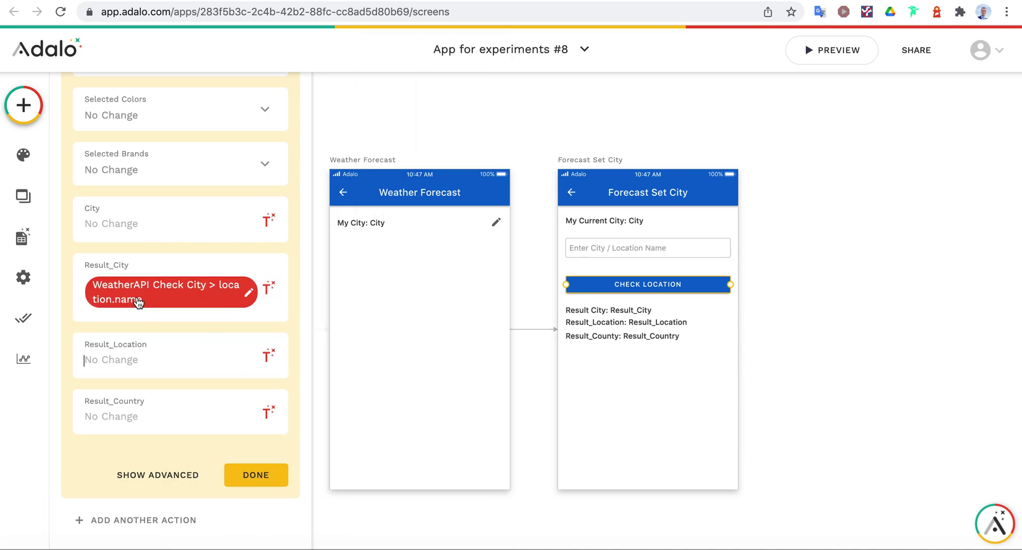
Set the update action's Result_Location value to location.region from the WeatherAPI Check City results
{"action": "left_click", "coordinate": [269, 357]}
{"action": "mouse_move", "coordinate": [319, 107]}
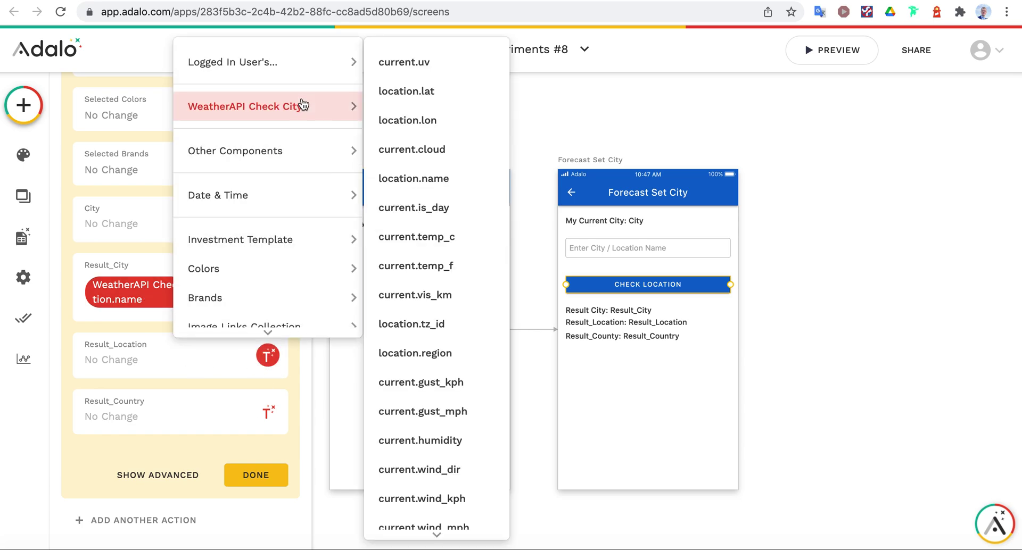
{"action": "scroll", "coordinate": [449, 230], "scroll_direction": "down", "scroll_amount": 2}
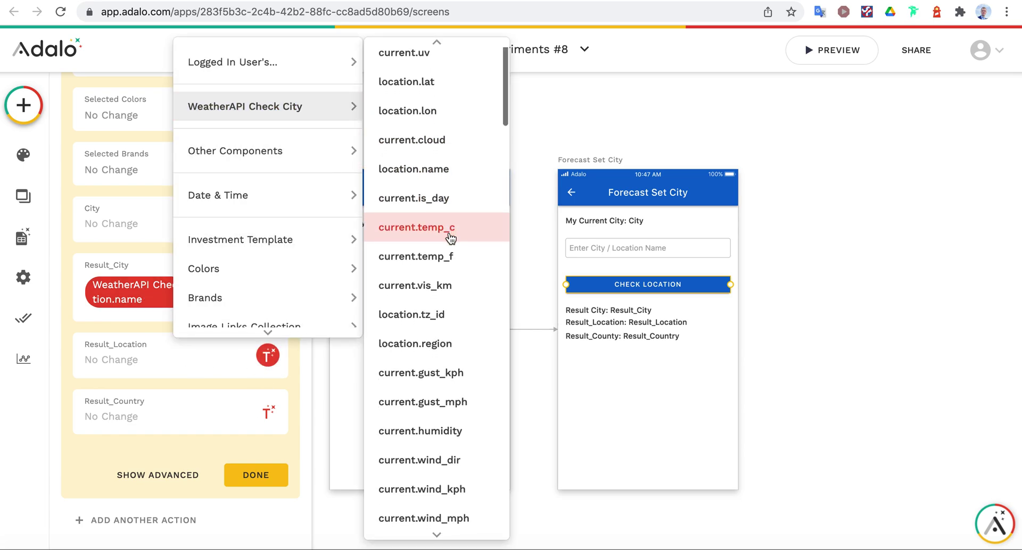
{"action": "left_click", "coordinate": [452, 299]}
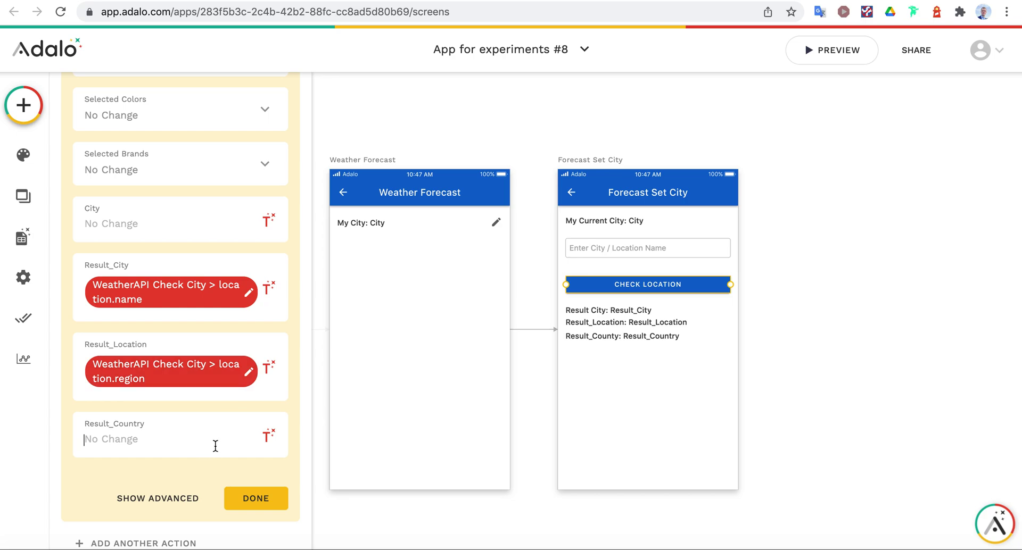
Set the update action's Result_Country value to location.country from the WeatherAPI Check City results
{"action": "left_click", "coordinate": [269, 437]}
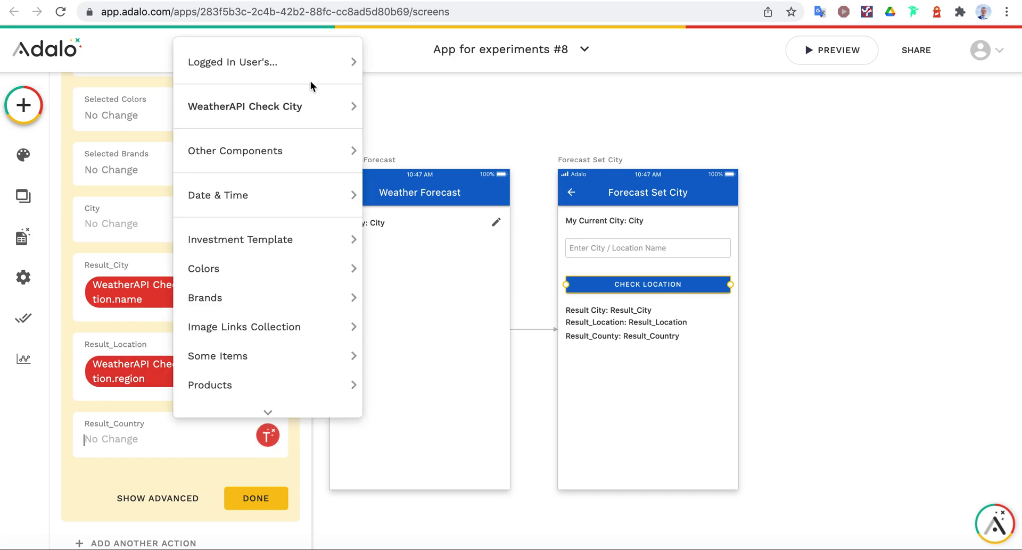
{"action": "mouse_move", "coordinate": [319, 106]}
{"action": "scroll", "coordinate": [449, 202], "scroll_direction": "down", "scroll_amount": 3}
{"action": "scroll", "coordinate": [447, 208], "scroll_direction": "up", "scroll_amount": 3}
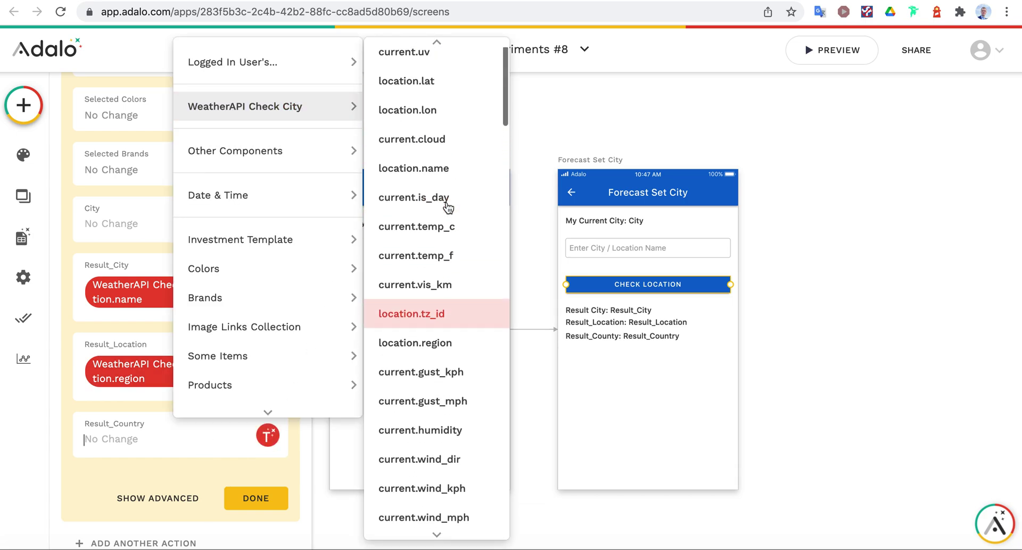
{"action": "scroll", "coordinate": [447, 205], "scroll_direction": "down", "scroll_amount": 3}
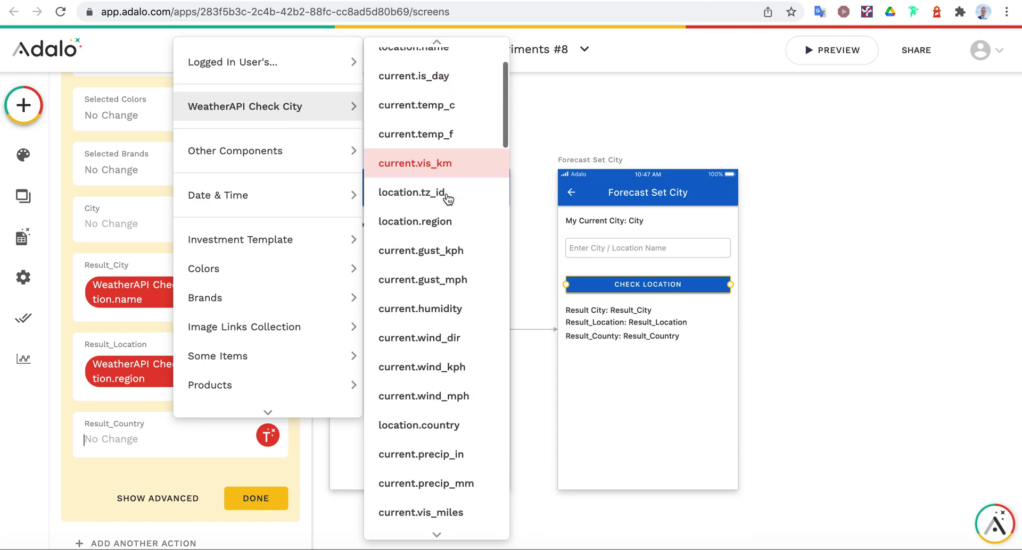
{"action": "scroll", "coordinate": [447, 198], "scroll_direction": "down", "scroll_amount": 3}
{"action": "left_click", "coordinate": [418, 326]}
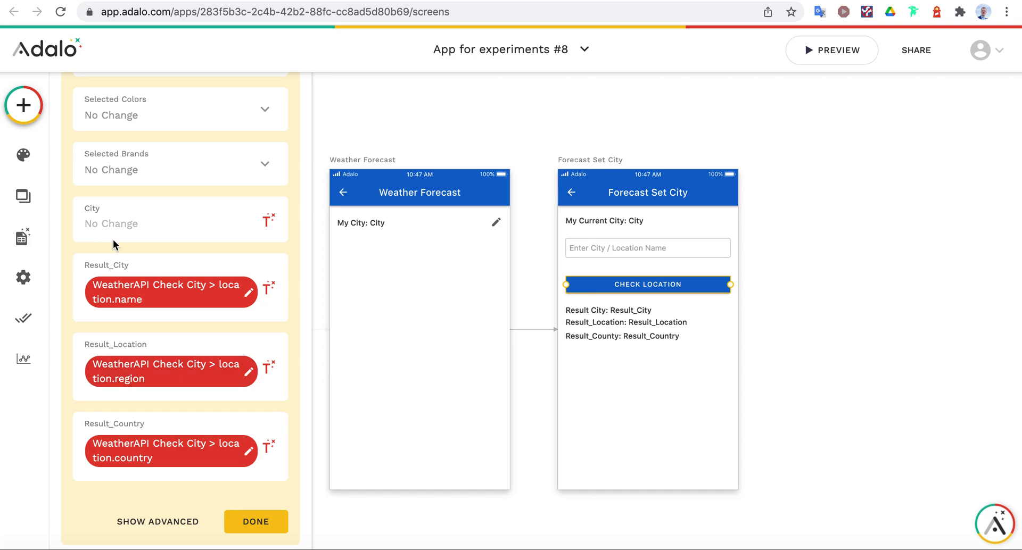
Rename the Users collection's Result_City property to Result_Name
{"action": "left_click", "coordinate": [21, 238]}
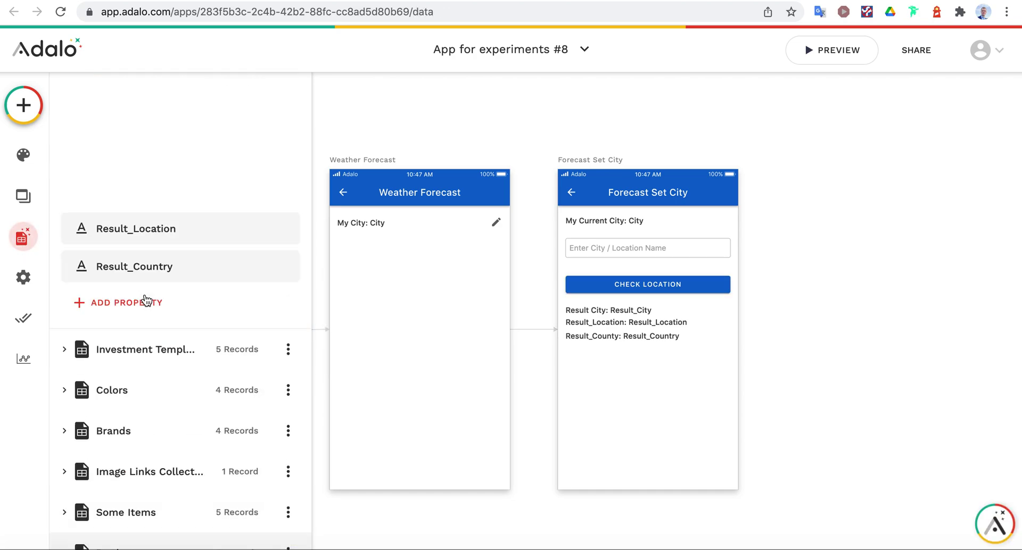
{"action": "scroll", "coordinate": [148, 301], "scroll_direction": "up", "scroll_amount": 4}
{"action": "left_click", "coordinate": [167, 392]}
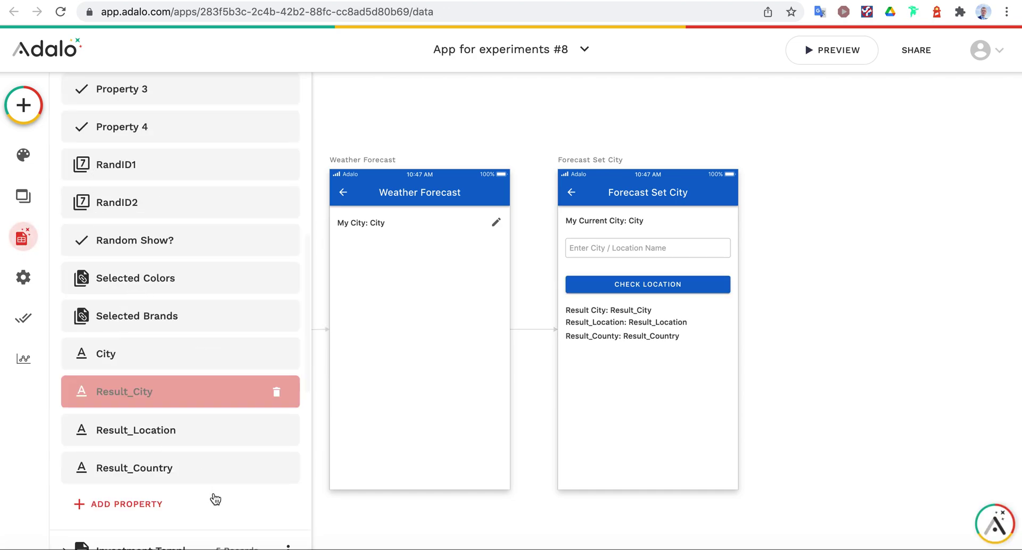
{"action": "left_click_drag", "start_coordinate": [121, 502], "coordinate": [196, 507]}
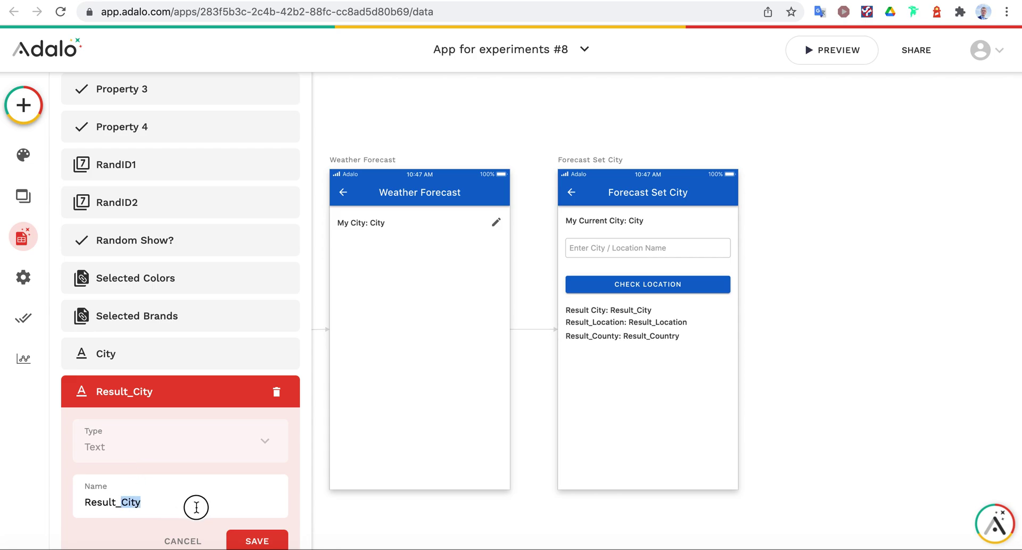
{"action": "type", "text": "Name"}
{"action": "scroll", "coordinate": [188, 462], "scroll_direction": "down", "scroll_amount": 3}
{"action": "left_click", "coordinate": [263, 374]}
Rename the Users collection's Result_Location property to Result_Region
{"action": "left_click", "coordinate": [149, 257]}
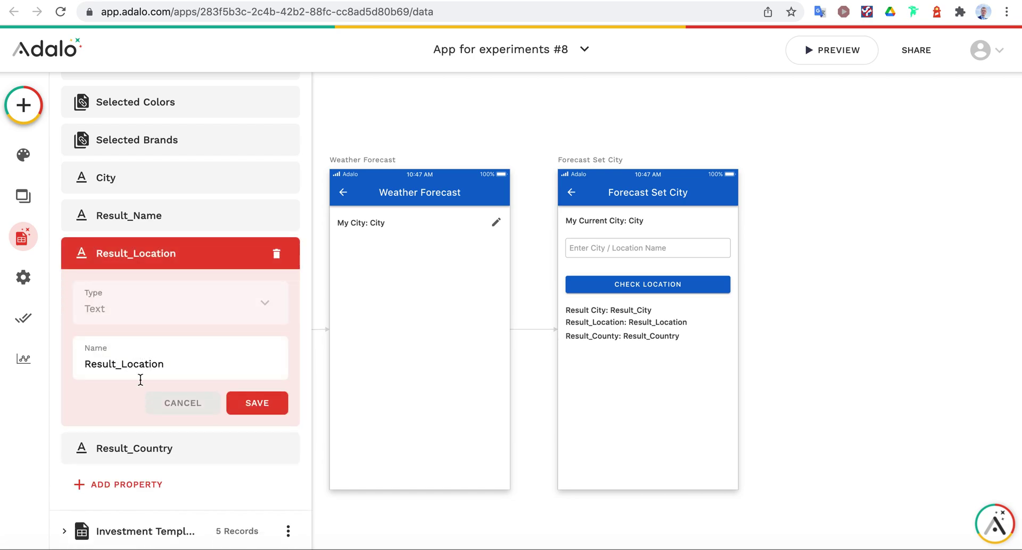
{"action": "left_click_drag", "start_coordinate": [122, 363], "coordinate": [222, 388]}
{"action": "type", "text": "Reg"}
{"action": "left_click", "coordinate": [257, 403]}
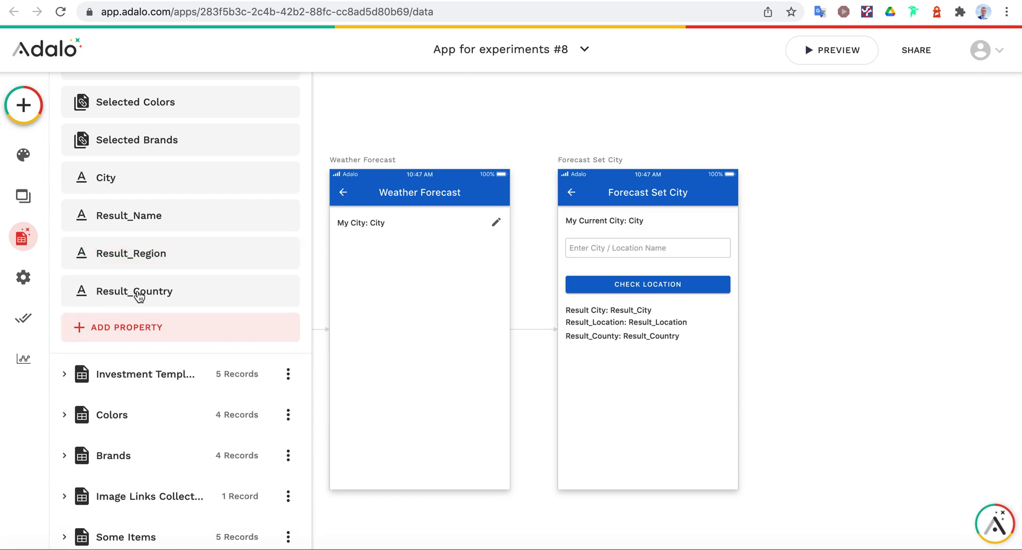
{"action": "left_click", "coordinate": [140, 297]}
Check which user properties the result texts below the Check Location button are linked to
{"action": "left_click", "coordinate": [550, 386]}
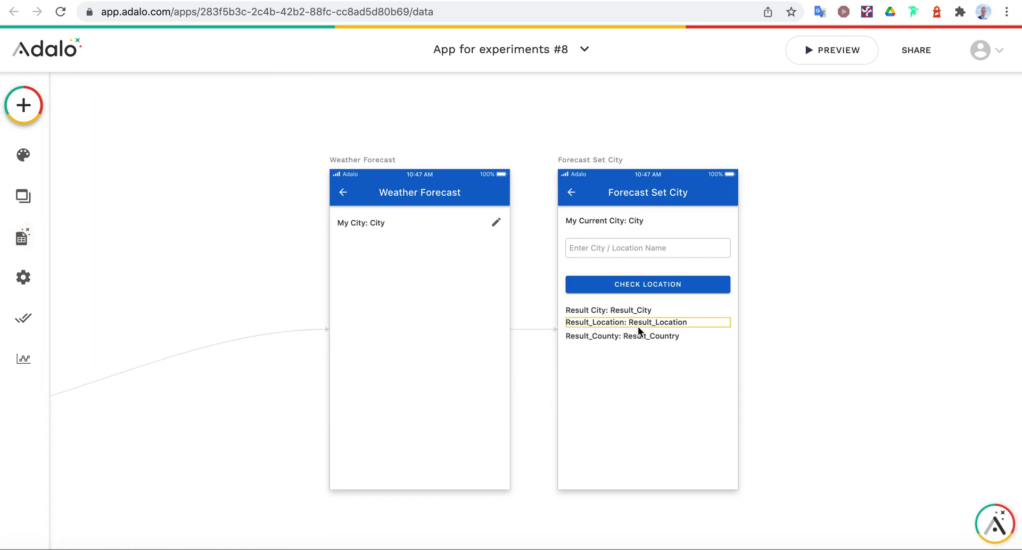
{"action": "left_click", "coordinate": [638, 327]}
{"action": "left_click", "coordinate": [607, 308]}
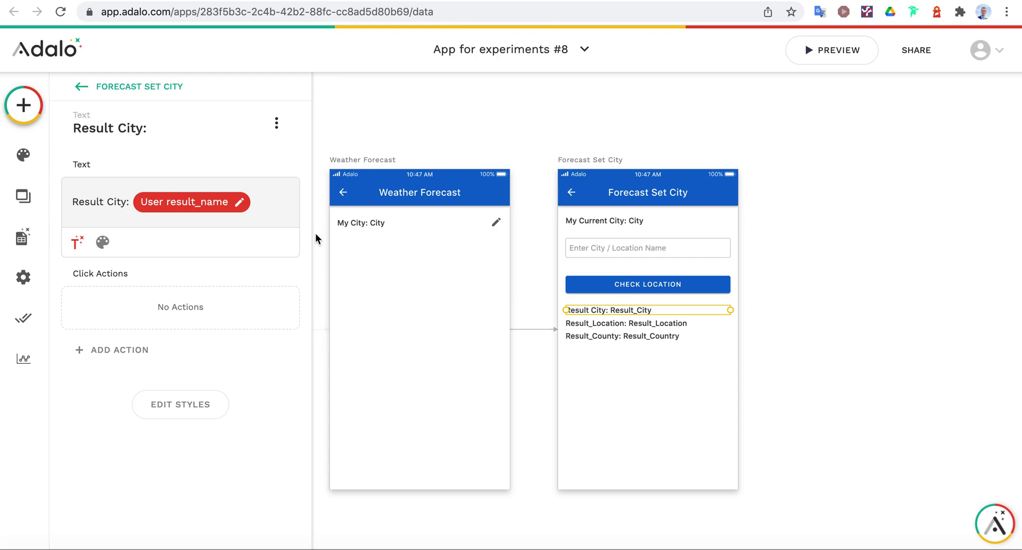
{"action": "left_click", "coordinate": [711, 384]}
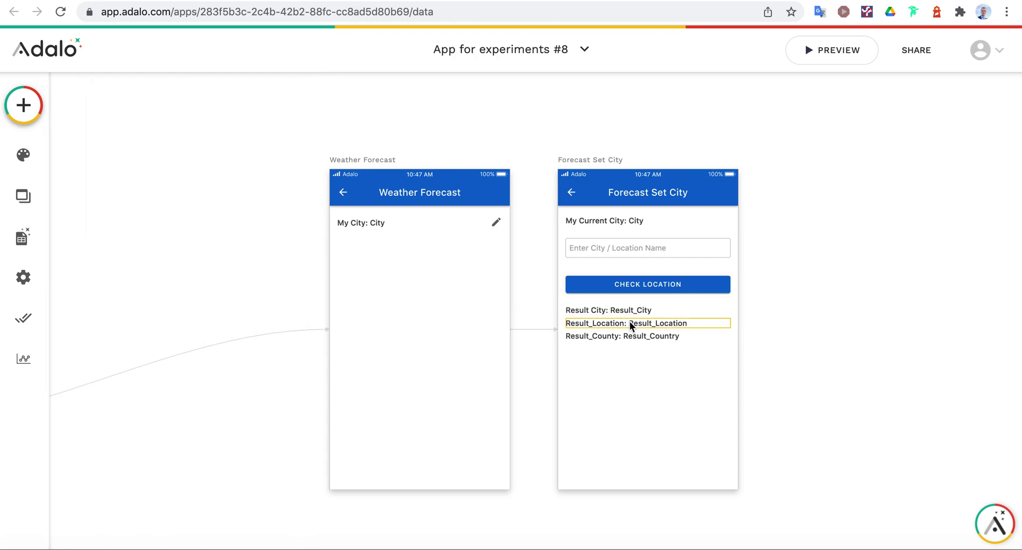
Preview the app, go through the weather forecast to the Forecast Set City screen, and check the location "New York"
{"action": "left_click", "coordinate": [798, 63]}
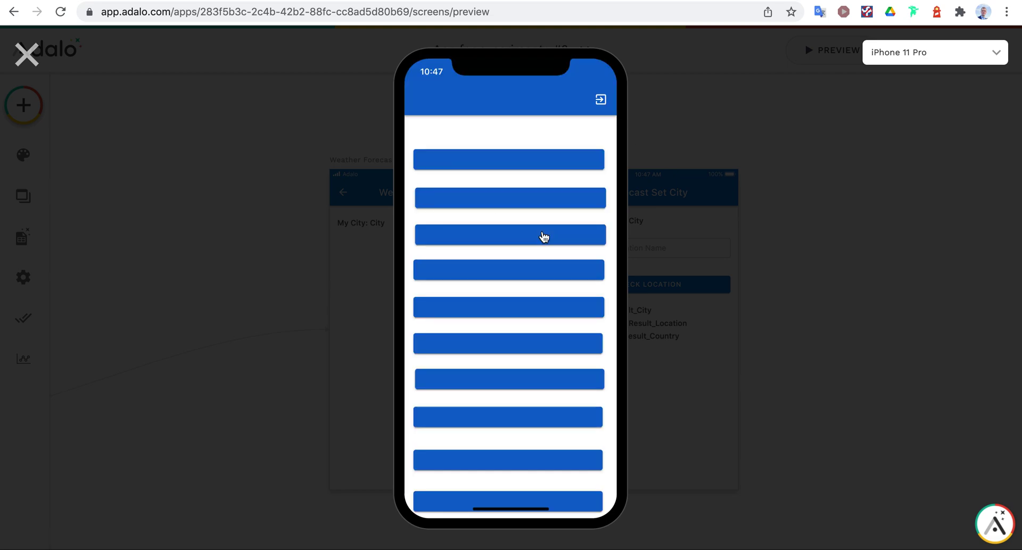
{"action": "scroll", "coordinate": [549, 480], "scroll_direction": "down", "scroll_amount": 3}
{"action": "left_click", "coordinate": [519, 478]}
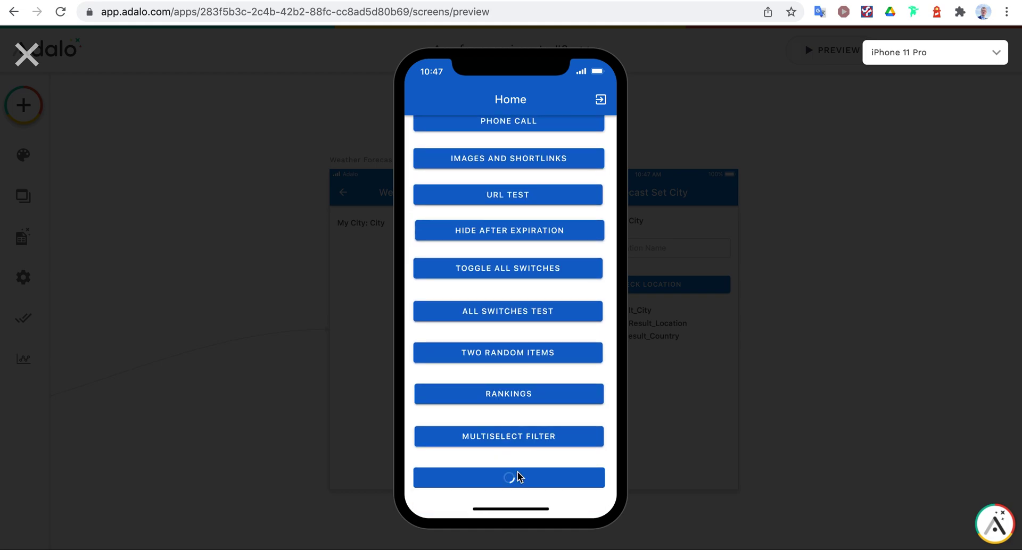
{"action": "left_click", "coordinate": [598, 136]}
{"action": "type", "text": "New York"}
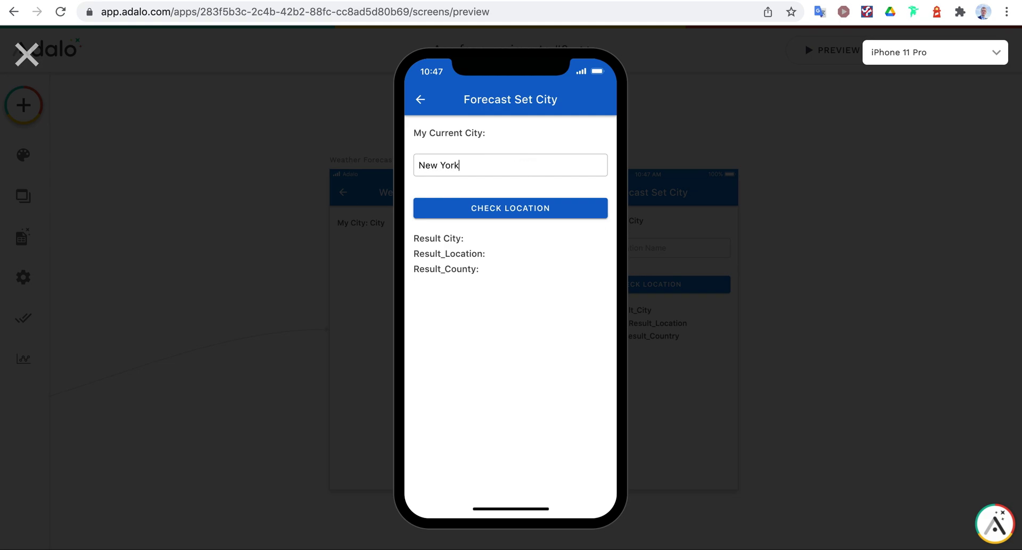
{"action": "left_click", "coordinate": [539, 209]}
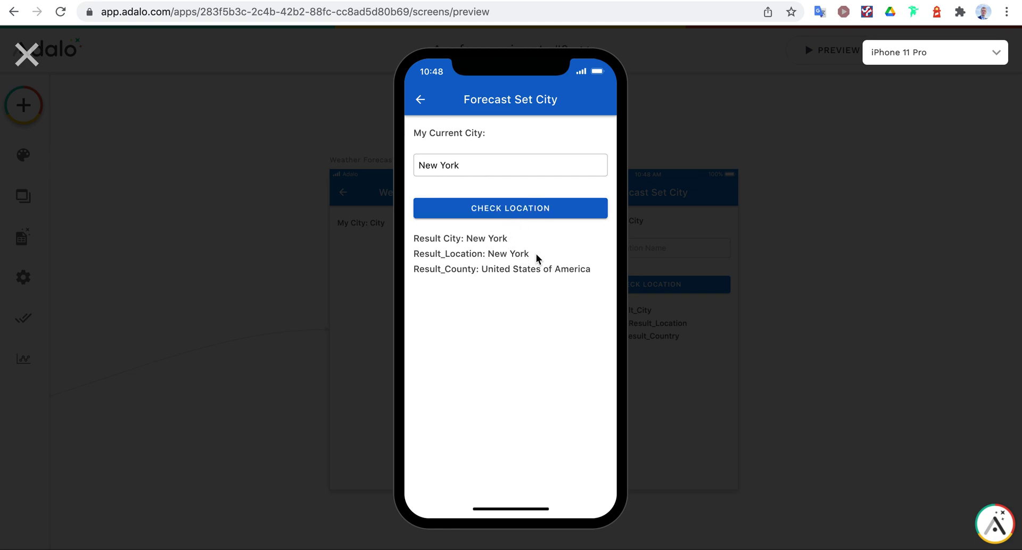
Test the location check with "Moscow" and with "Moscow, Idaho"
{"action": "triple_click", "coordinate": [466, 165]}
{"action": "type", "text": "Moscow"}
{"action": "left_click", "coordinate": [486, 209]}
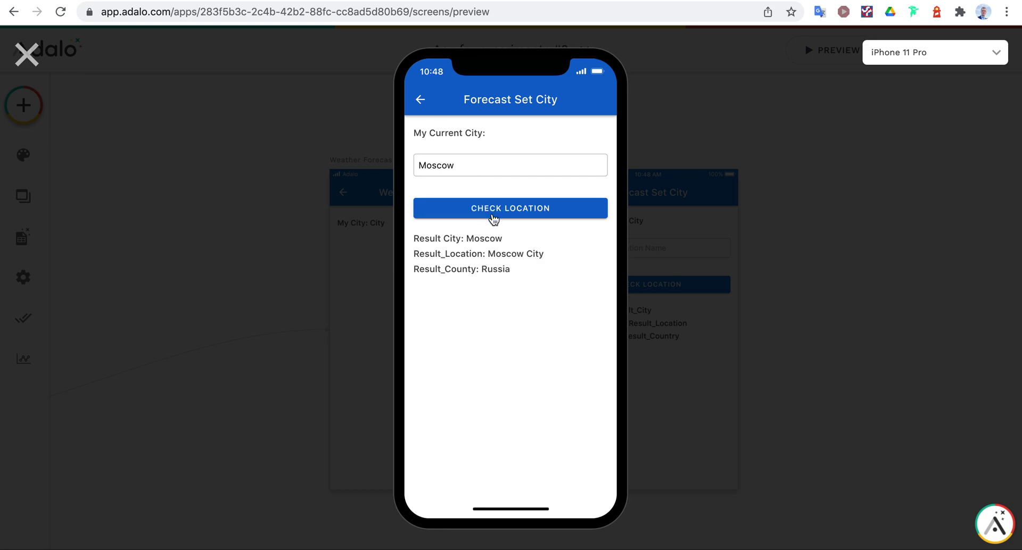
{"action": "left_click", "coordinate": [500, 173]}
{"action": "left_click", "coordinate": [508, 213]}
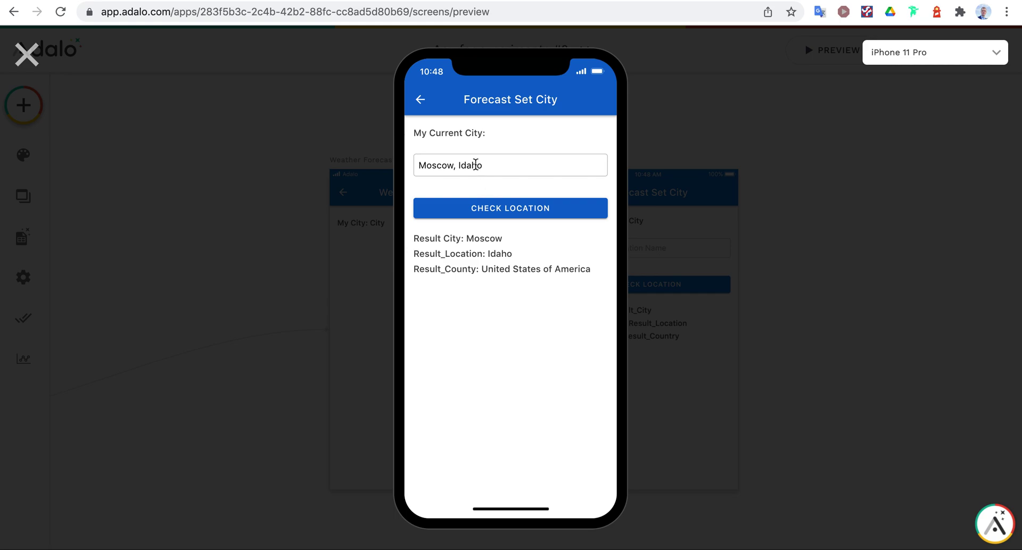
{"action": "left_click_drag", "start_coordinate": [419, 165], "coordinate": [481, 165]}
{"action": "left_click", "coordinate": [438, 168]}
{"action": "left_click", "coordinate": [457, 164]}
{"action": "key", "text": "BackSpace"}
{"action": "key", "text": "super+a"}
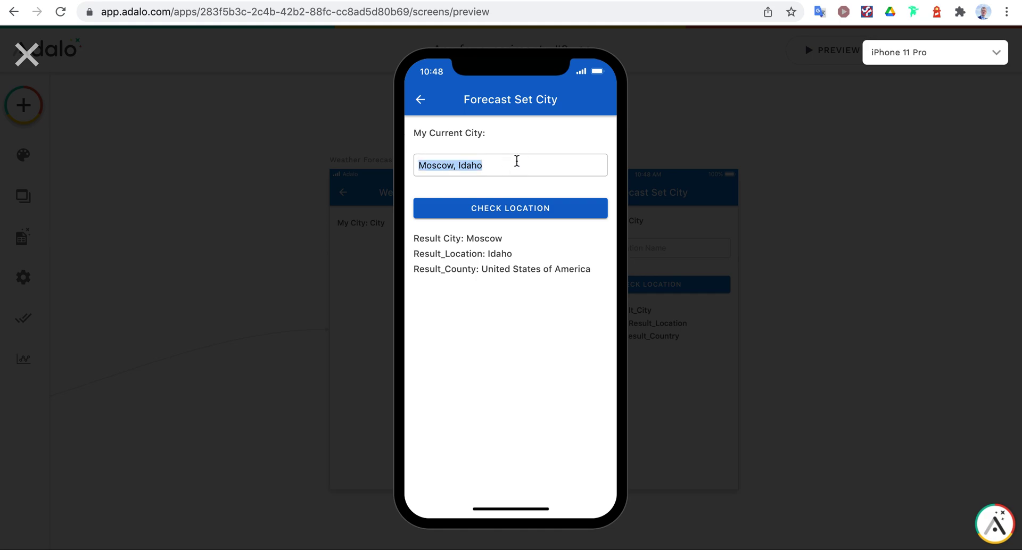
{"action": "left_click", "coordinate": [486, 304]}
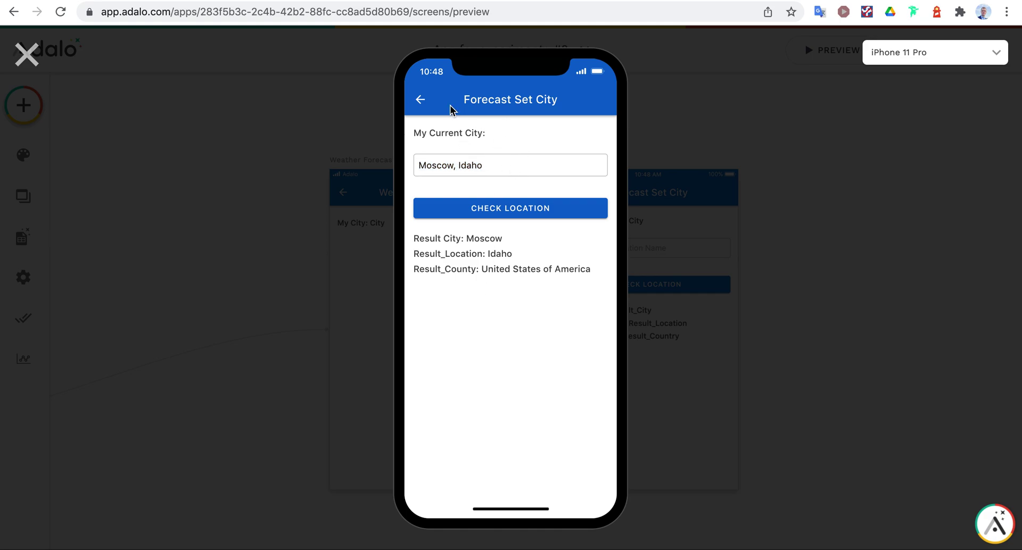
Close the preview and add a full-width "Save My Location" button below the result texts on the Forecast Set City screen
{"action": "left_click", "coordinate": [20, 51]}
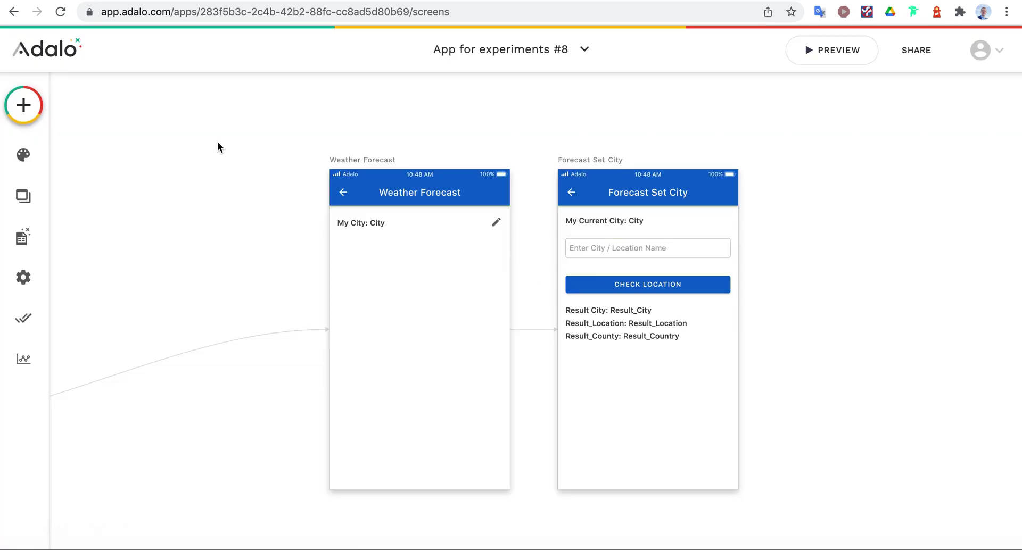
{"action": "left_click", "coordinate": [23, 105]}
{"action": "left_click_drag", "start_coordinate": [237, 286], "coordinate": [566, 364]}
{"action": "left_click_drag", "start_coordinate": [691, 363], "coordinate": [730, 363]}
{"action": "left_click", "coordinate": [259, 340]}
{"action": "double_click", "coordinate": [129, 251]}
{"action": "type", "text": "Save My Location"}
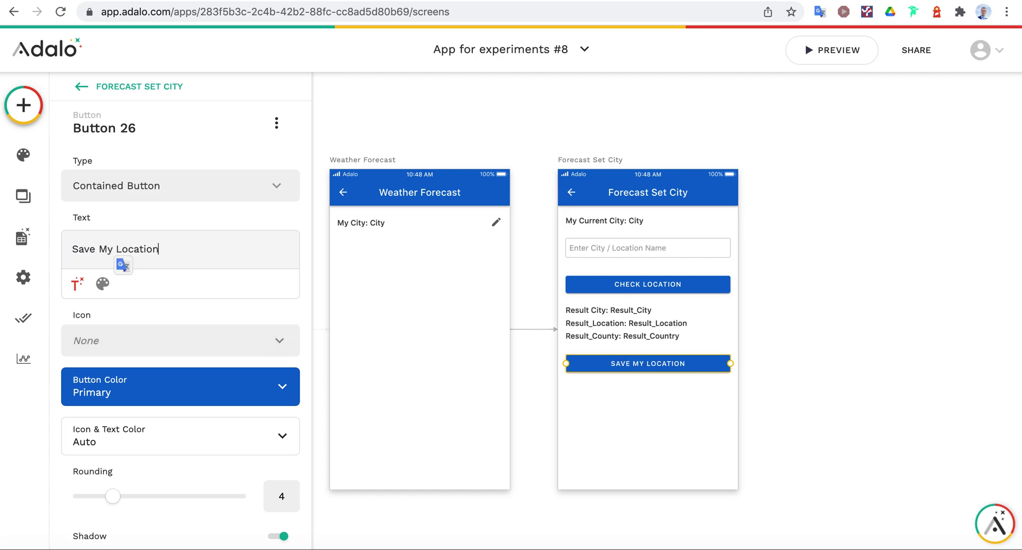
{"action": "key", "text": "BackSpace"}
{"action": "type", "text": "n"}
Give the Save My Location button an action that updates the Logged In User's City with the value of Input 4
{"action": "scroll", "coordinate": [193, 315], "scroll_direction": "down", "scroll_amount": 3}
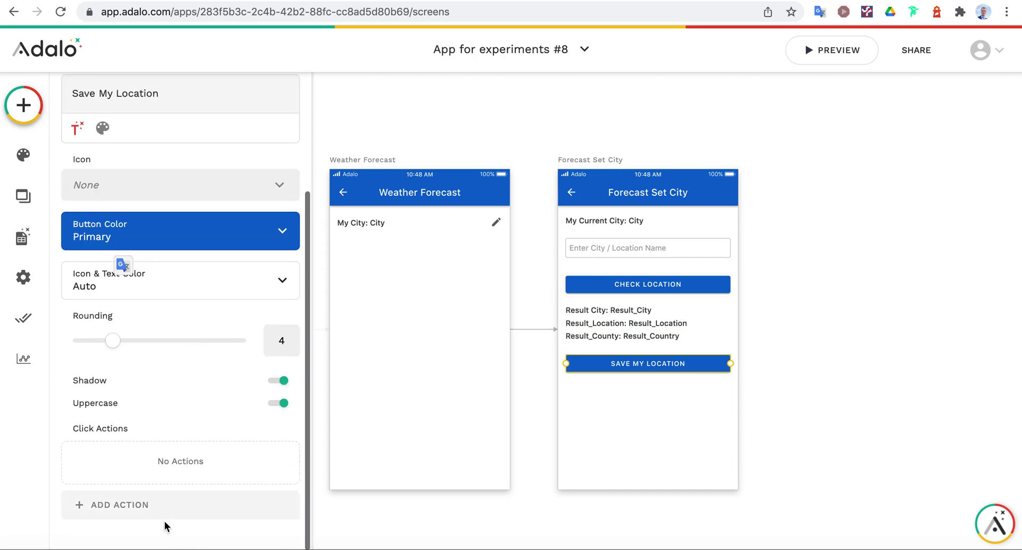
{"action": "left_click", "coordinate": [150, 514]}
{"action": "mouse_move", "coordinate": [213, 310]}
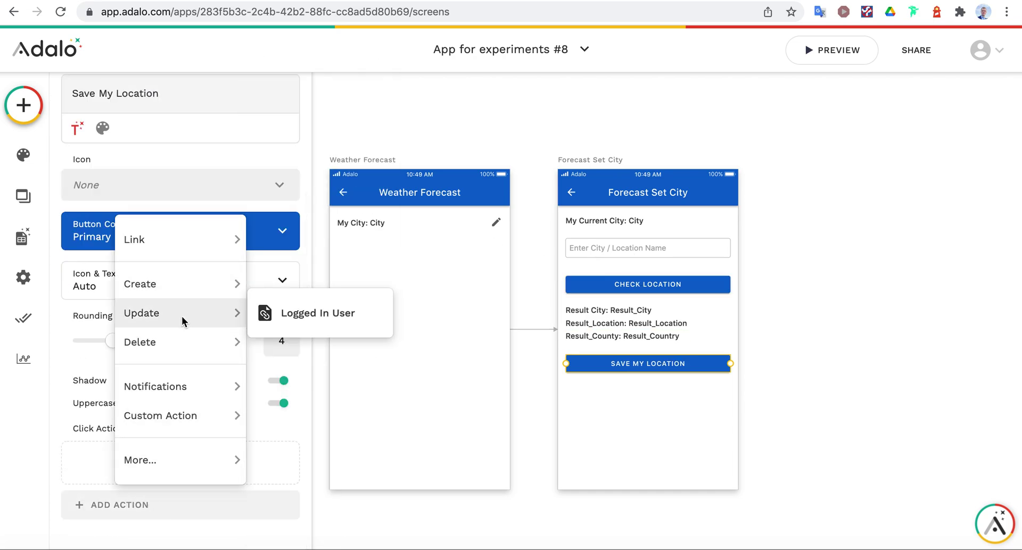
{"action": "left_click", "coordinate": [311, 330]}
{"action": "scroll", "coordinate": [138, 354], "scroll_direction": "down", "scroll_amount": 15}
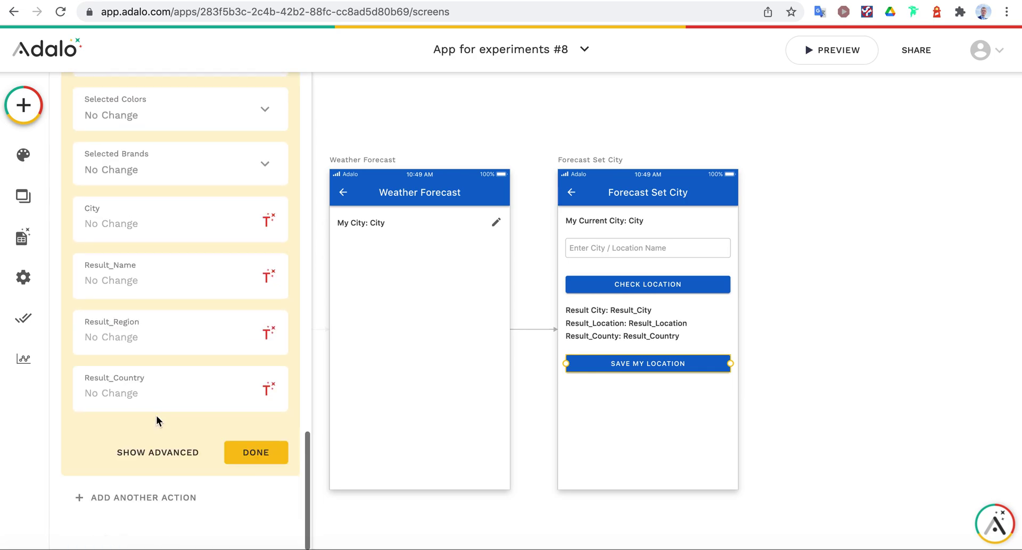
{"action": "left_click", "coordinate": [140, 397]}
{"action": "left_click", "coordinate": [139, 226]}
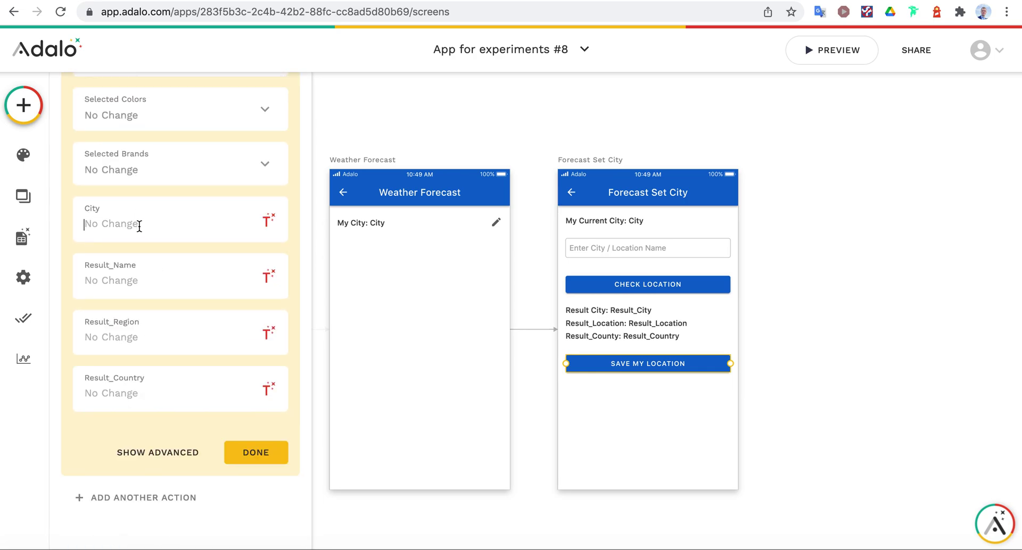
{"action": "left_click", "coordinate": [267, 220]}
{"action": "mouse_move", "coordinate": [268, 306]}
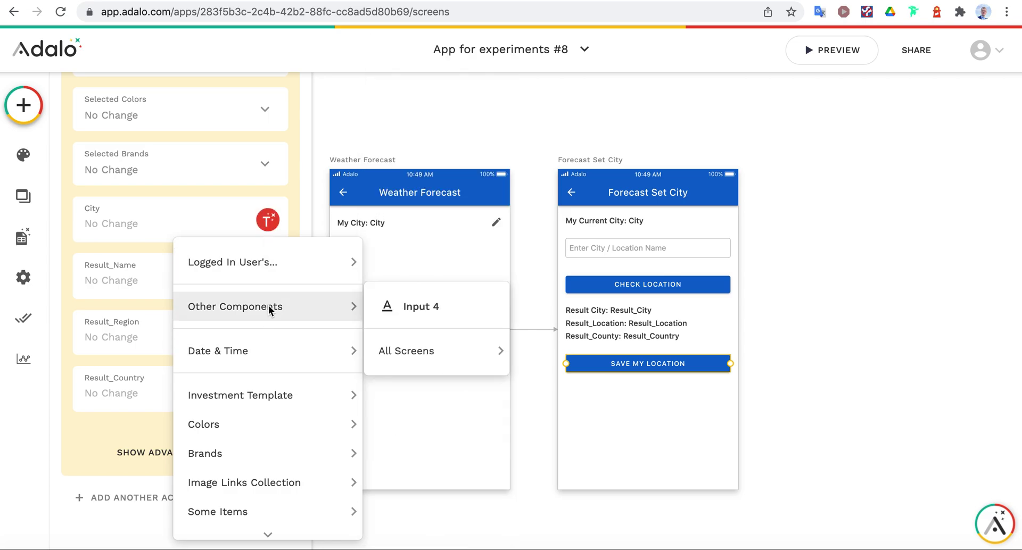
{"action": "left_click", "coordinate": [396, 303]}
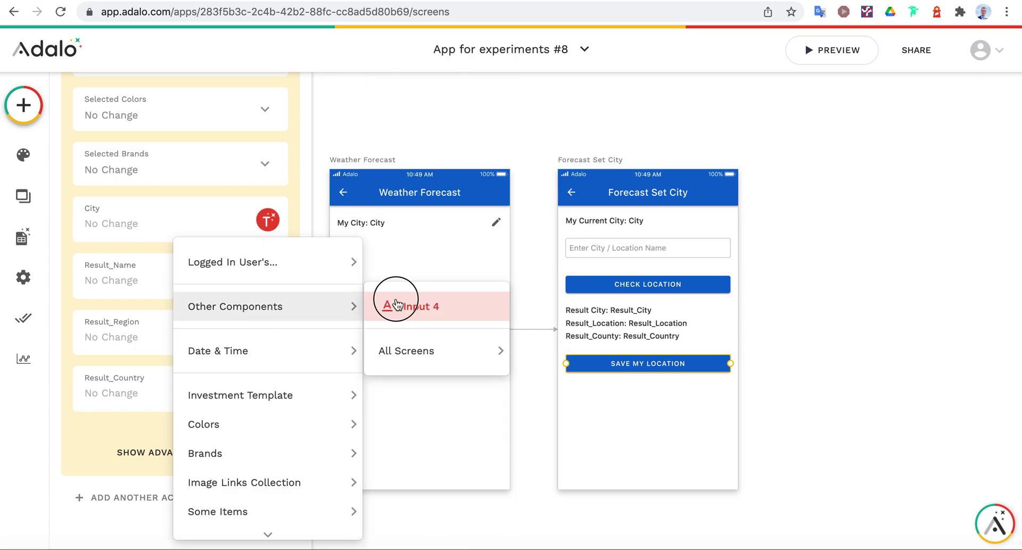
{"action": "left_click", "coordinate": [659, 239]}
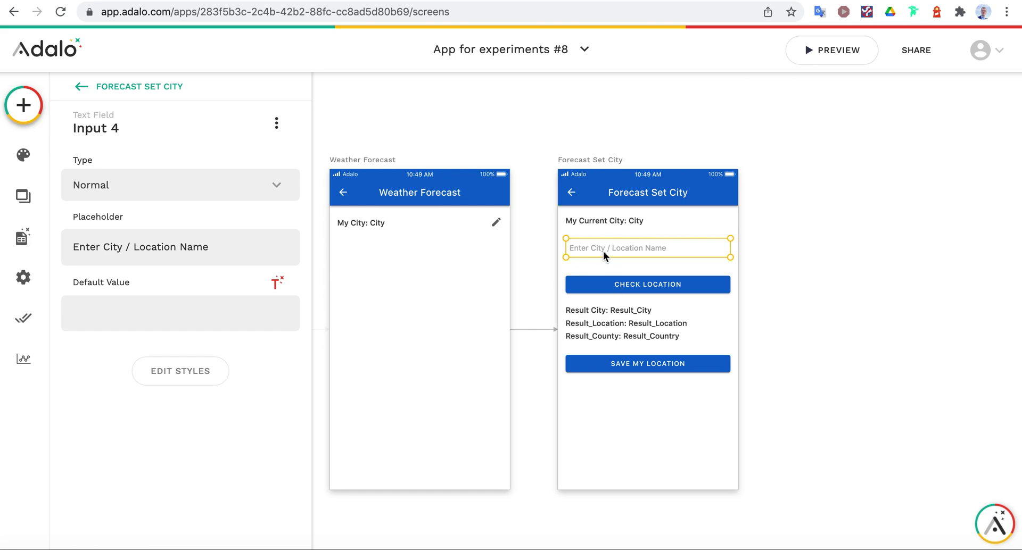
Change the label before the user's city on the Weather Forecast screen to "My Location:"
{"action": "left_click", "coordinate": [372, 225]}
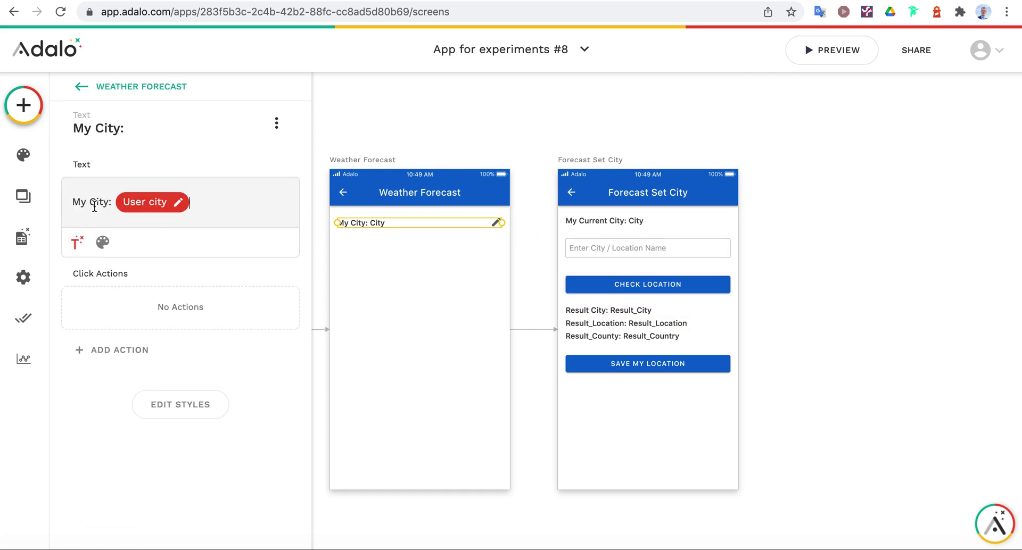
{"action": "left_click_drag", "start_coordinate": [89, 202], "coordinate": [110, 202]}
{"action": "type", "text": "l"}
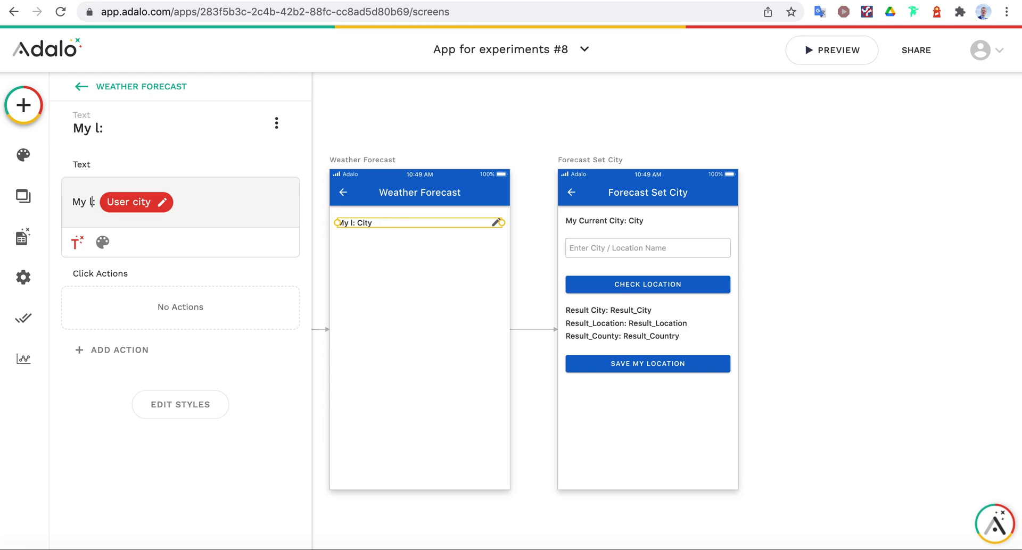
{"action": "type", "text": "ocation"}
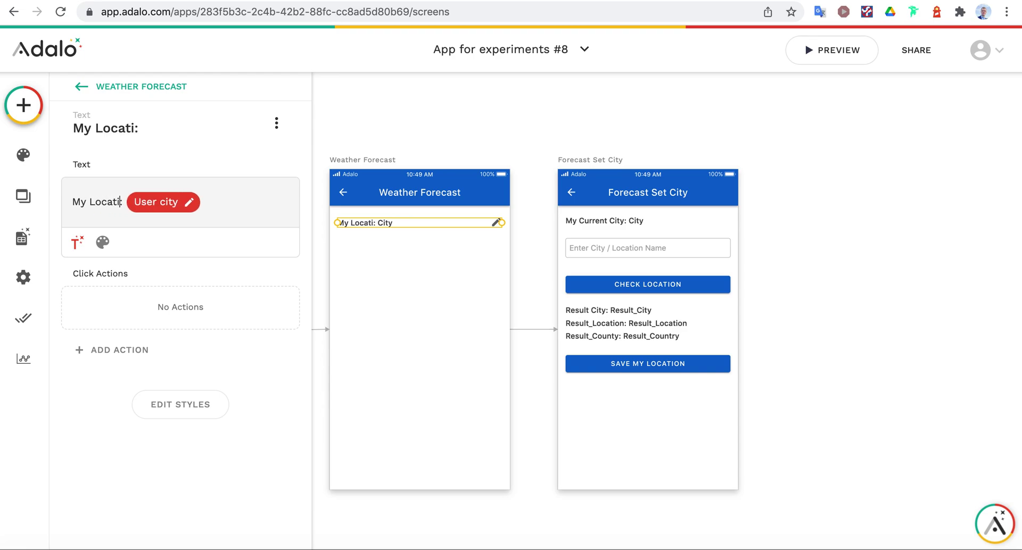
{"action": "left_click", "coordinate": [353, 279]}
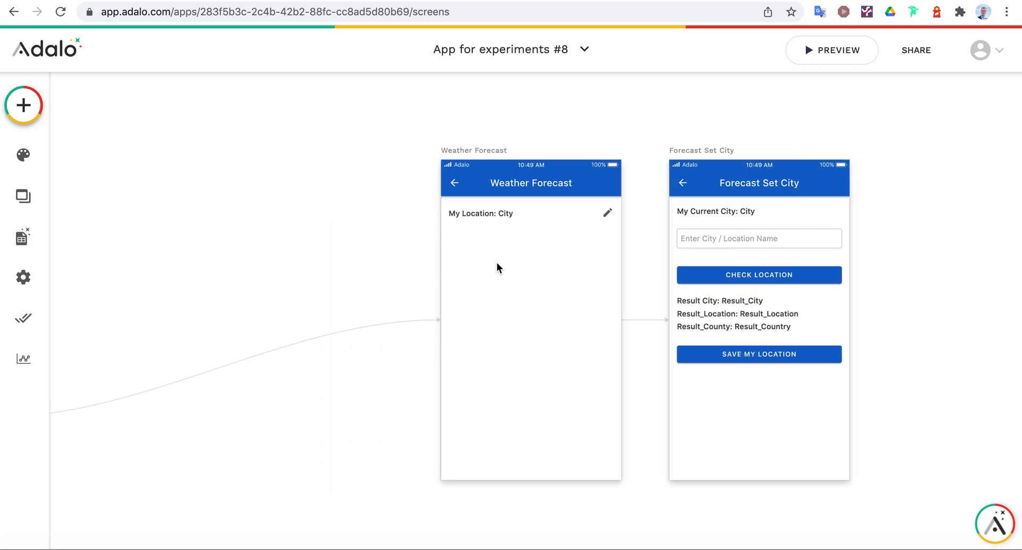
{"action": "left_click", "coordinate": [23, 105]}
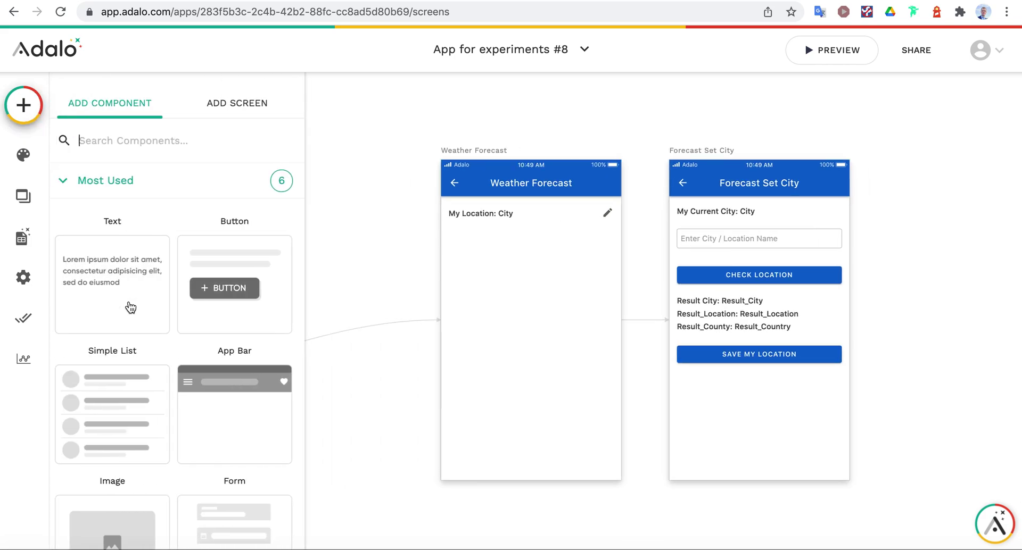
{"action": "scroll", "coordinate": [130, 308], "scroll_direction": "down", "scroll_amount": 4}
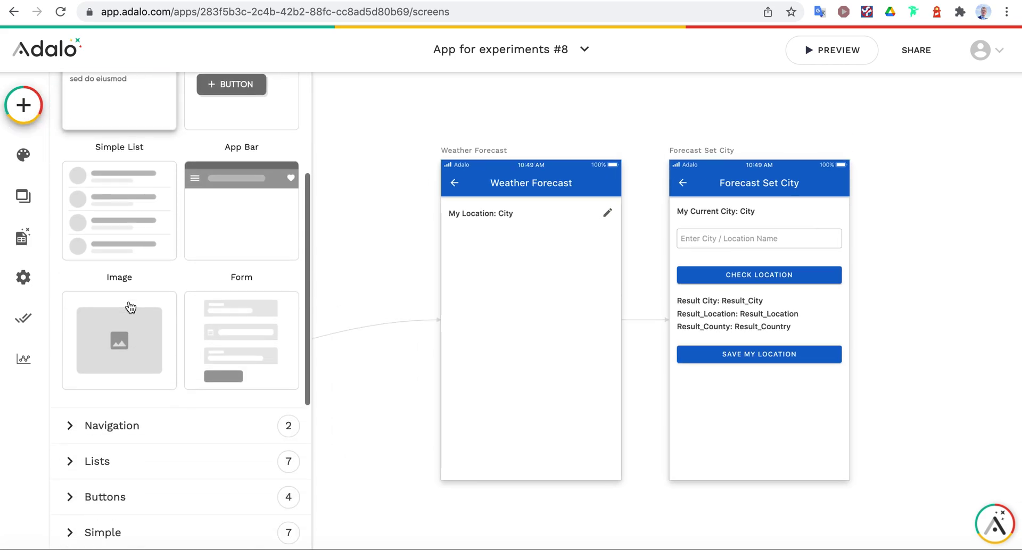
Start a new external API collection in the database and name it "WeatherAPI Forecast"
{"action": "left_click", "coordinate": [29, 241]}
{"action": "scroll", "coordinate": [165, 265], "scroll_direction": "down", "scroll_amount": 10}
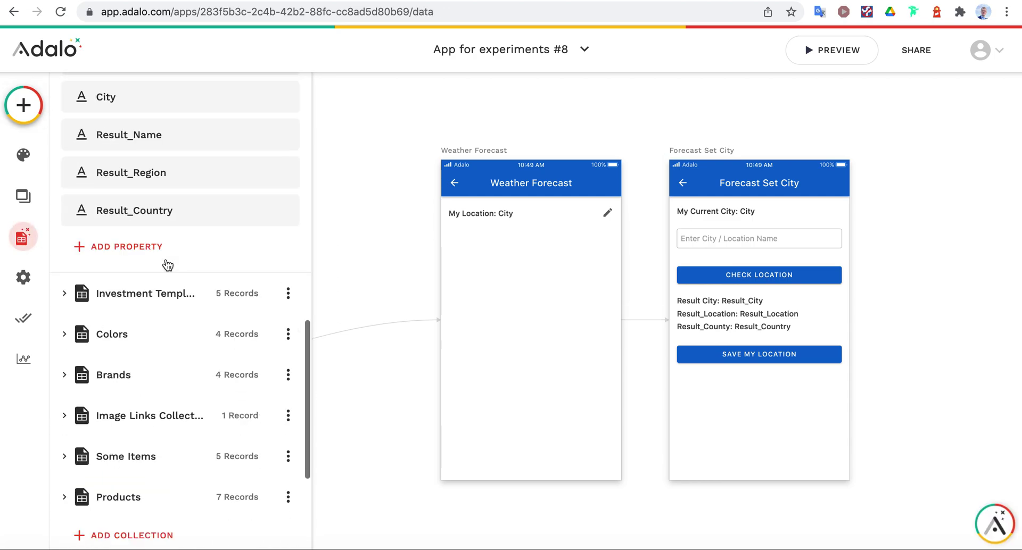
{"action": "scroll", "coordinate": [167, 265], "scroll_direction": "down", "scroll_amount": 5}
{"action": "left_click", "coordinate": [129, 470]}
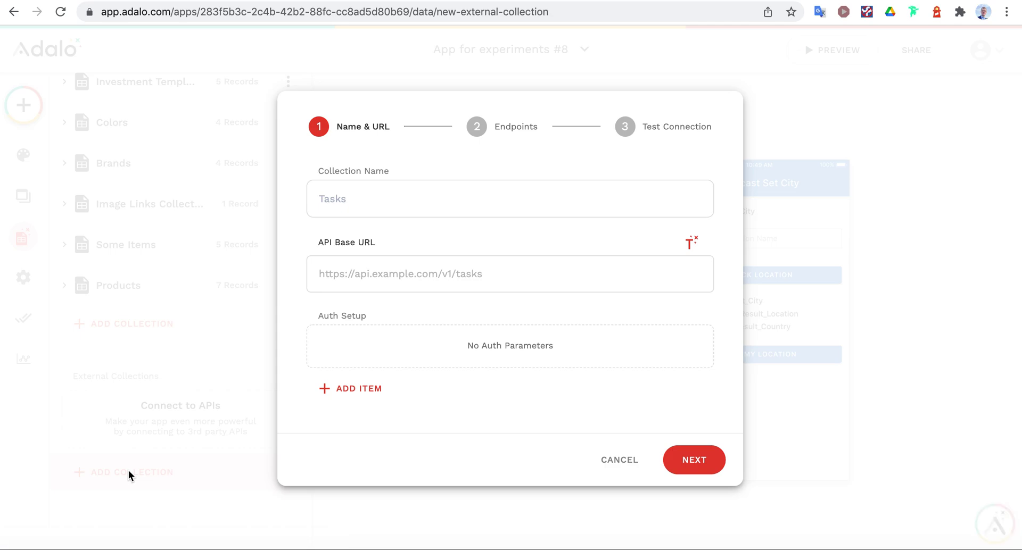
{"action": "left_click", "coordinate": [407, 207]}
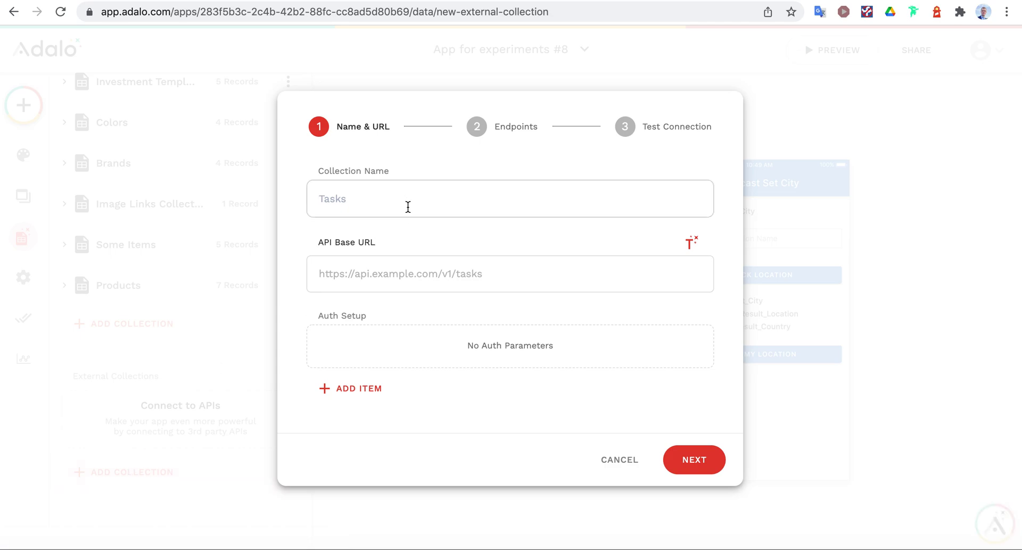
{"action": "type", "text": "WeatherAPI Co"}
{"action": "key", "text": "BackSpace"}
{"action": "key", "text": "BackSpace"}
{"action": "type", "text": "Forecast"}
{"action": "left_click", "coordinate": [390, 277]}
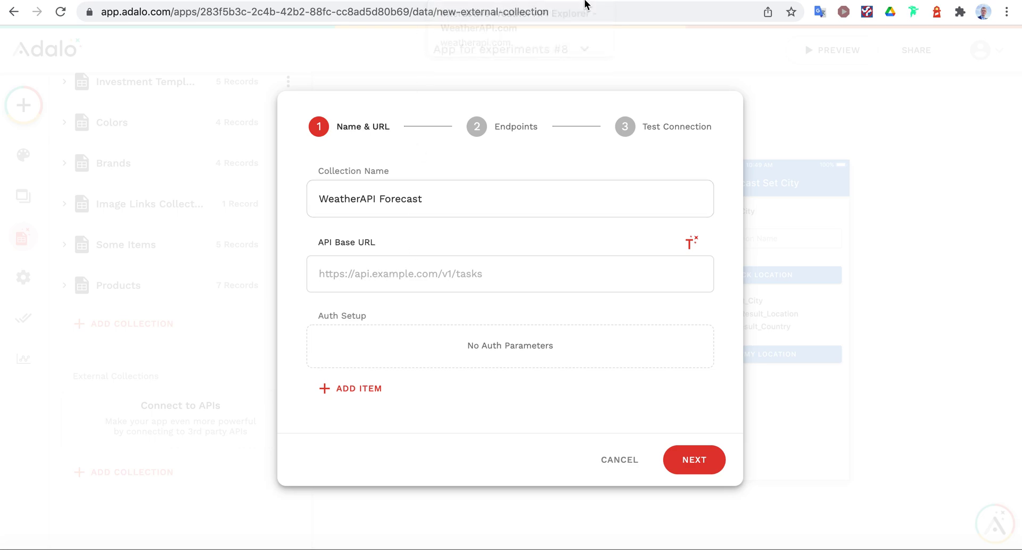
{"action": "left_click", "coordinate": [468, 2]}
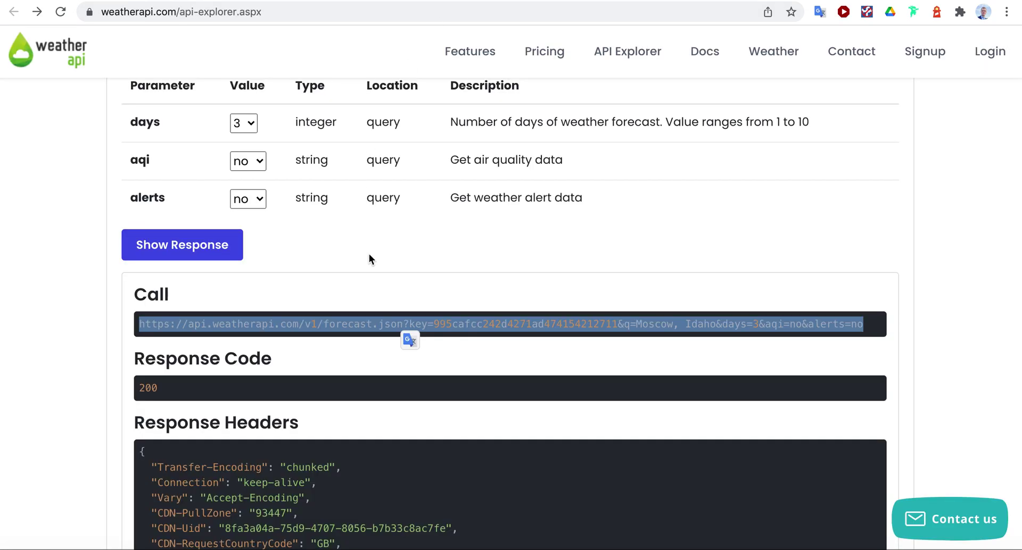
{"action": "left_click", "coordinate": [232, 297]}
{"action": "left_click", "coordinate": [327, 308]}
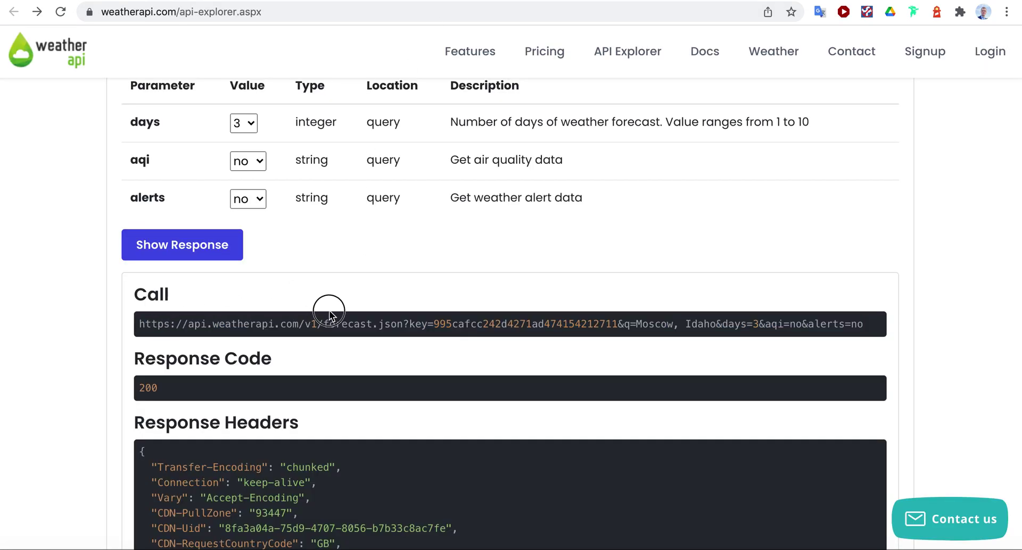
{"action": "left_click_drag", "start_coordinate": [140, 324], "coordinate": [402, 324]}
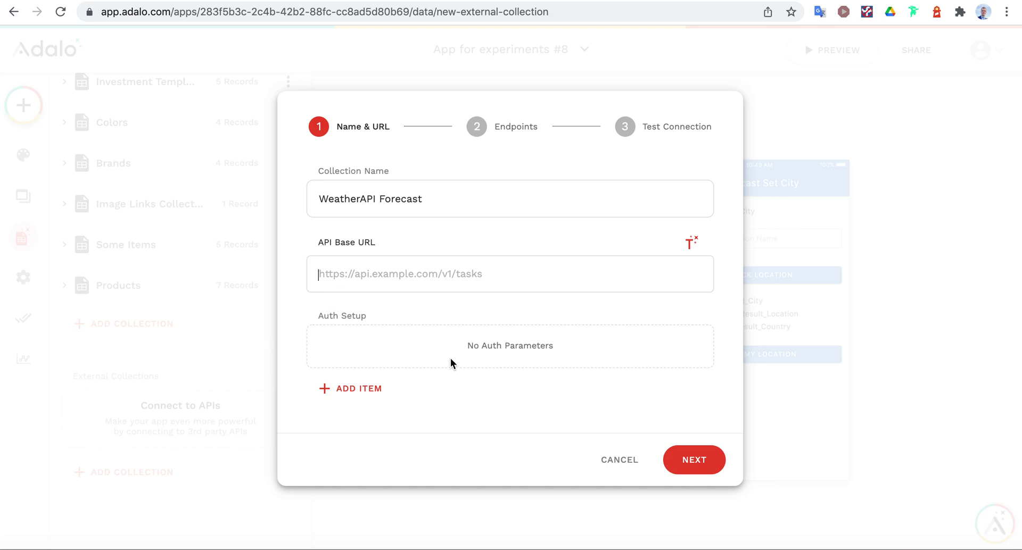
{"action": "type", "text": "https://api.weatherapi.com/v1/forecast.json"}
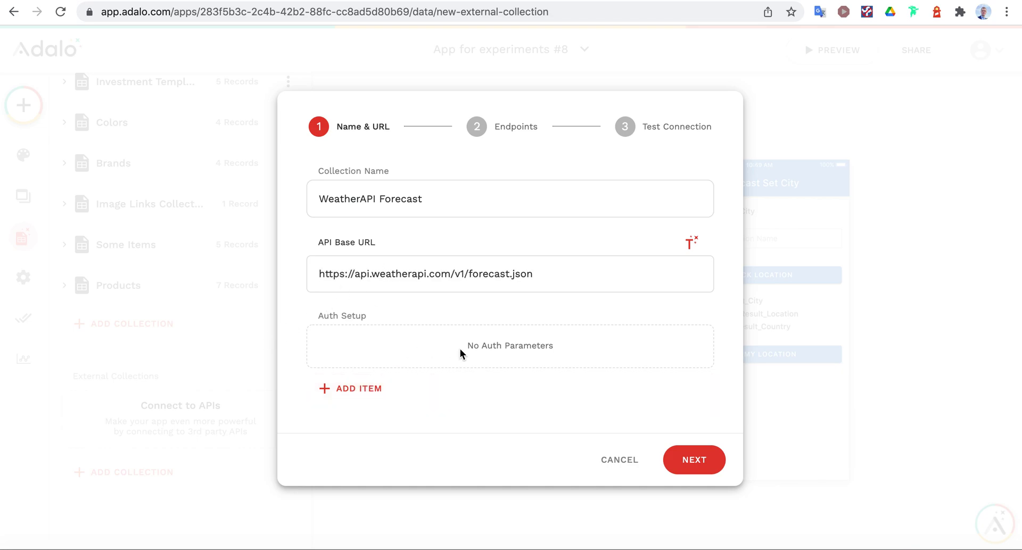
Add an authentication query parameter named "key" and paste the API key copied from the WeatherAPI.com call as its value
{"action": "left_click", "coordinate": [354, 388]}
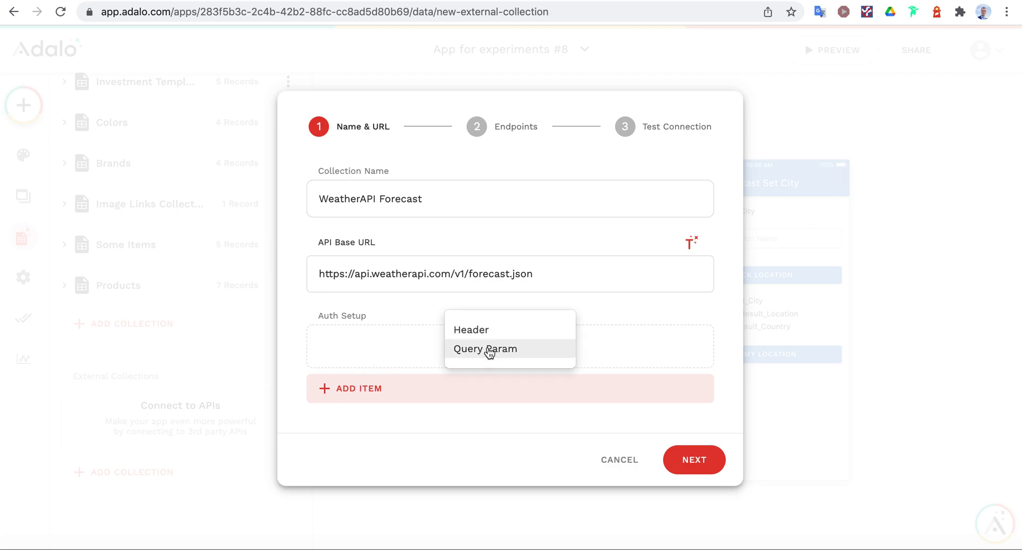
{"action": "left_click", "coordinate": [471, 359]}
{"action": "scroll", "coordinate": [427, 358], "scroll_direction": "down", "scroll_amount": 4}
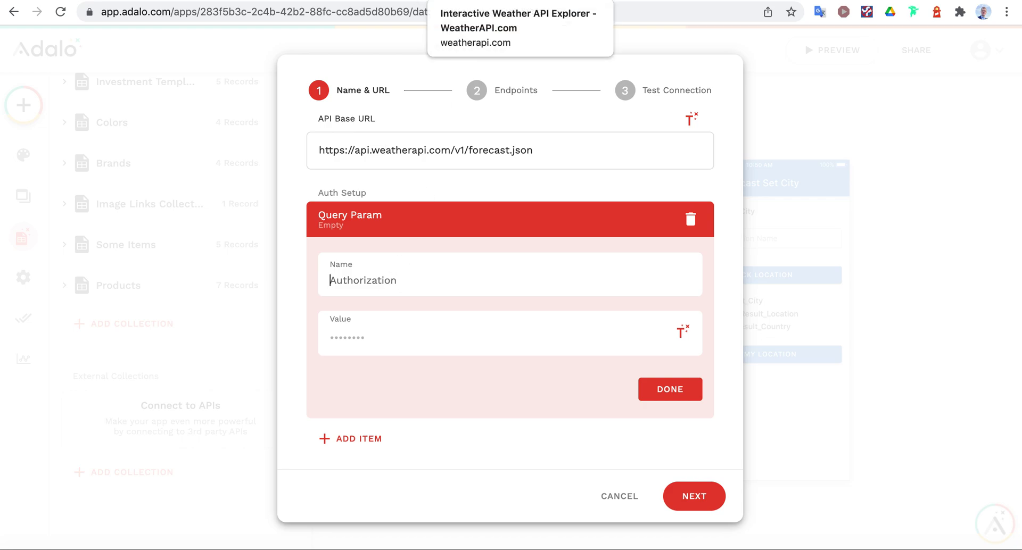
{"action": "type", "text": "key"}
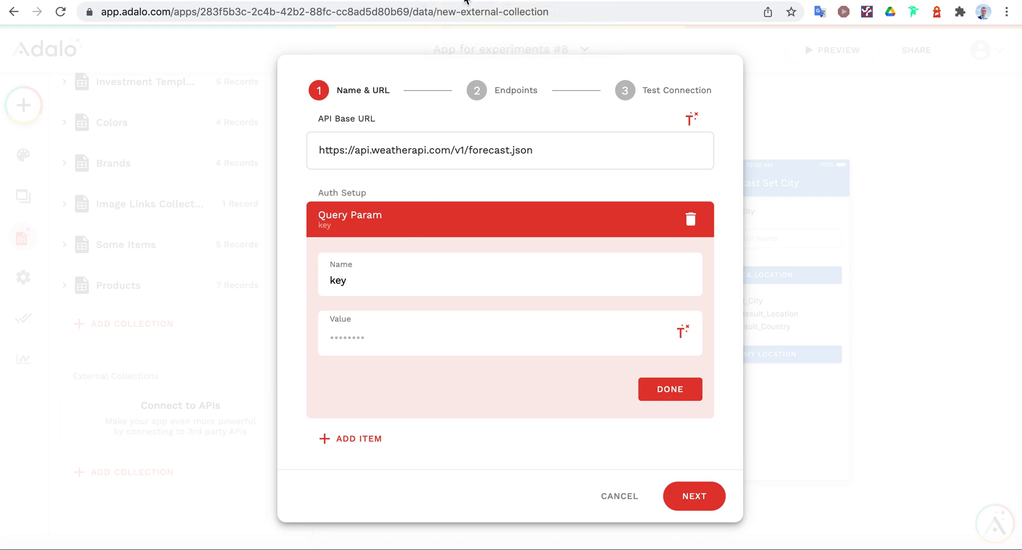
{"action": "key", "text": "ctrl+Tab"}
{"action": "left_click_drag", "start_coordinate": [433, 324], "coordinate": [615, 324]}
{"action": "key", "text": "super+c"}
{"action": "key", "text": "ctrl+Tab"}
{"action": "key", "text": "super+v"}
{"action": "left_click", "coordinate": [672, 389]}
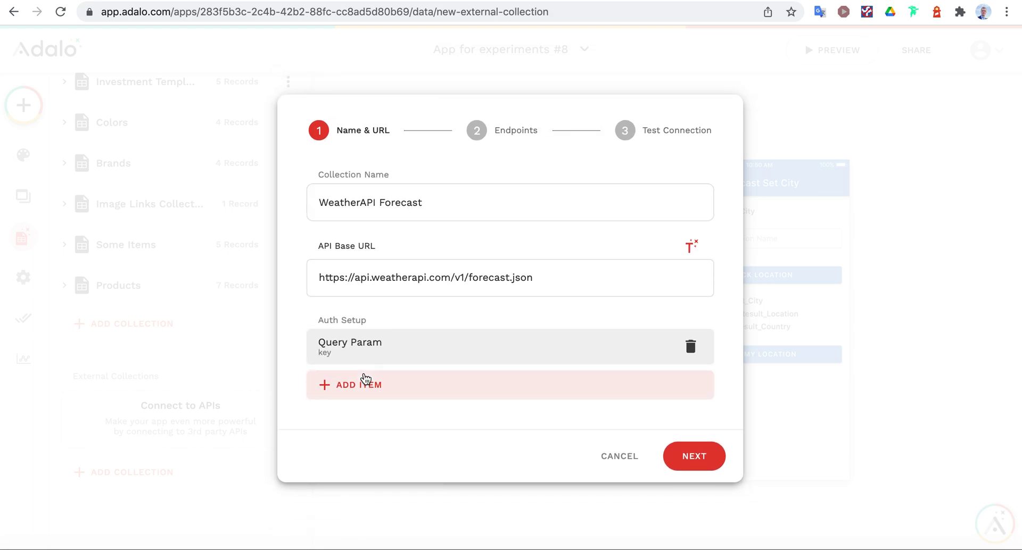
Add a second query parameter to the authentication setup and name it "q", matching the call in the WeatherAPI.com API Explorer
{"action": "left_click", "coordinate": [366, 380]}
{"action": "left_click", "coordinate": [495, 347]}
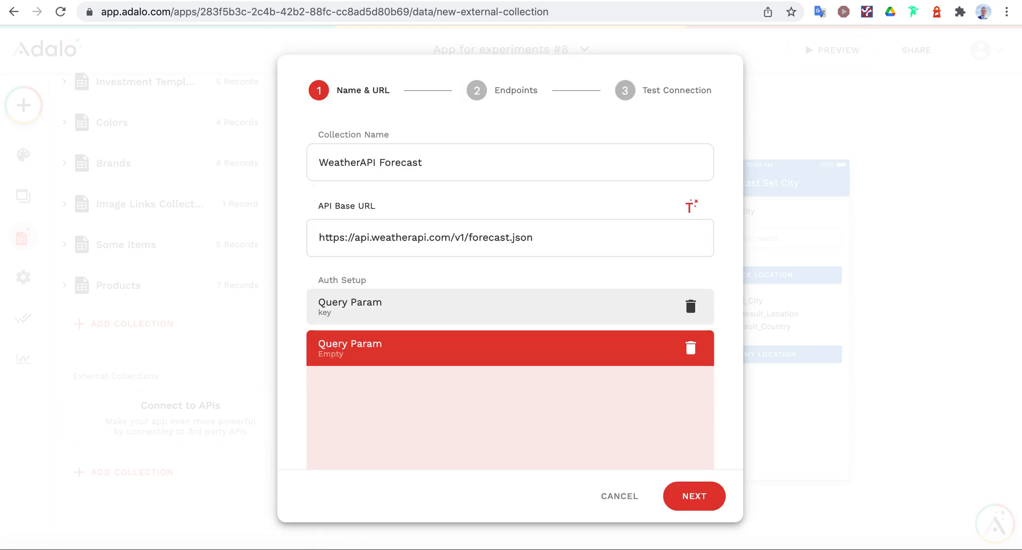
{"action": "key", "text": "ctrl+Tab"}
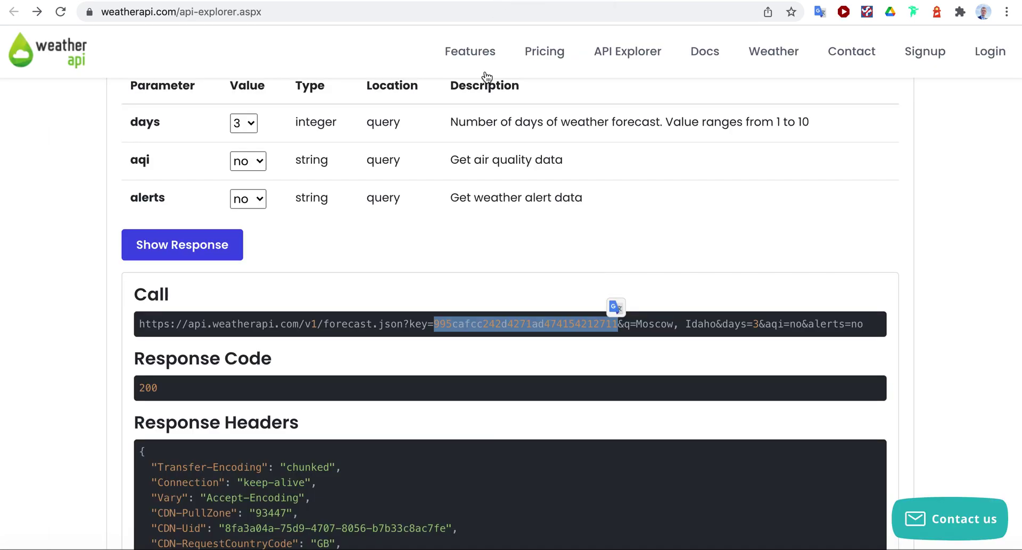
{"action": "left_click", "coordinate": [549, 318]}
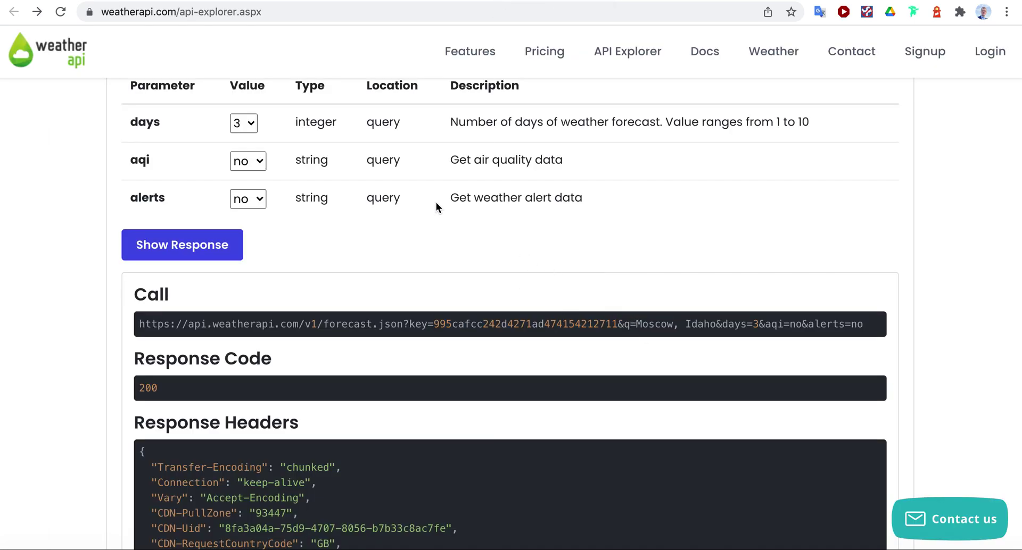
{"action": "key", "text": "ctrl+Tab"}
{"action": "double_click", "coordinate": [372, 416]}
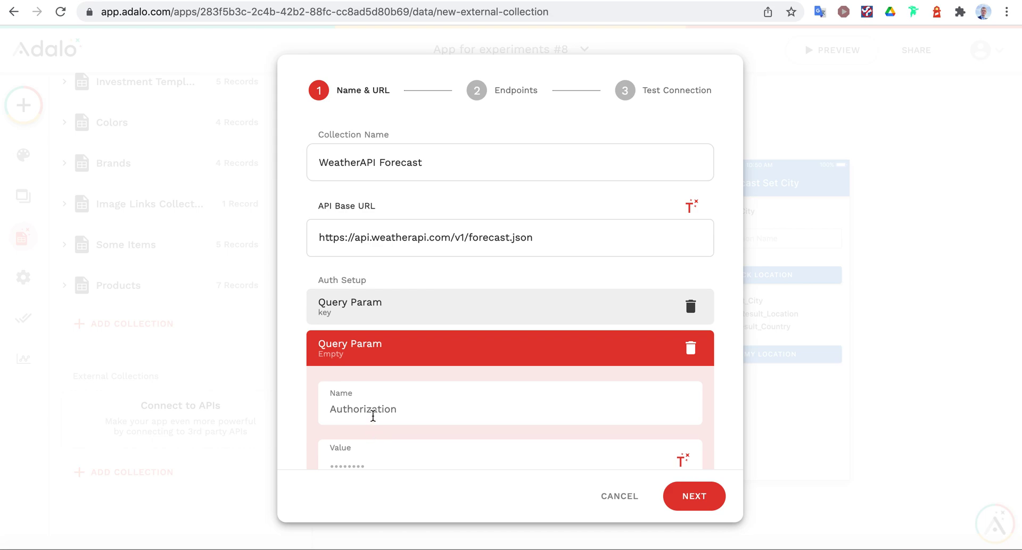
{"action": "type", "text": "q"}
{"action": "scroll", "coordinate": [365, 402], "scroll_direction": "down", "scroll_amount": 1}
{"action": "left_click", "coordinate": [368, 403]}
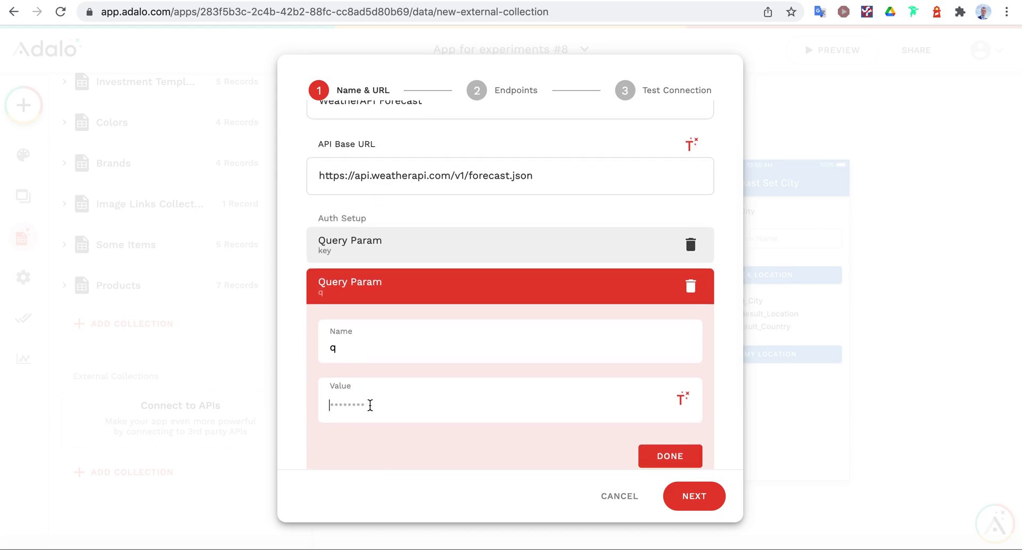
{"action": "scroll", "coordinate": [681, 392], "scroll_direction": "down", "scroll_amount": 1}
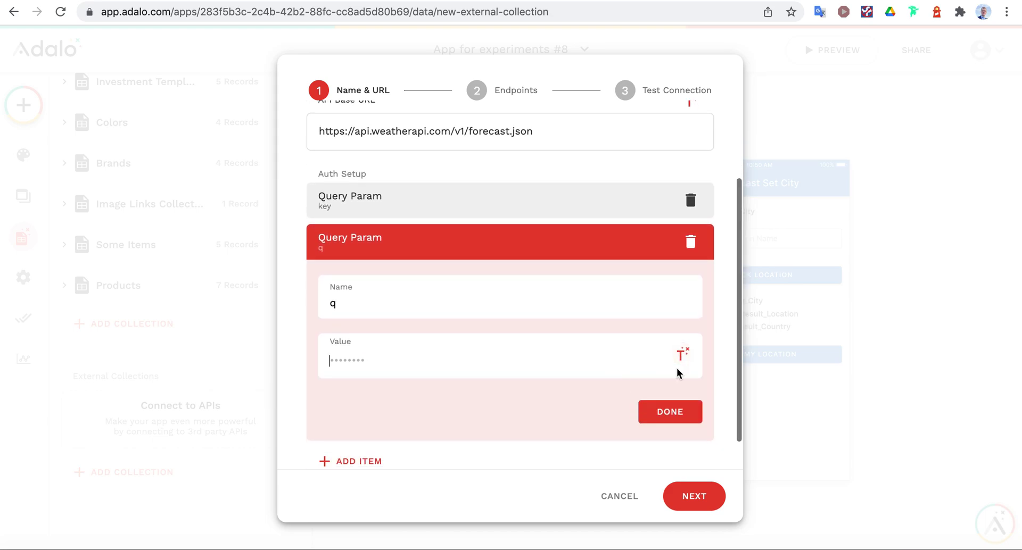
Set the q parameter's value to Logged In User > City with "New York" as its test value, and finish the item
{"action": "left_click", "coordinate": [690, 353]}
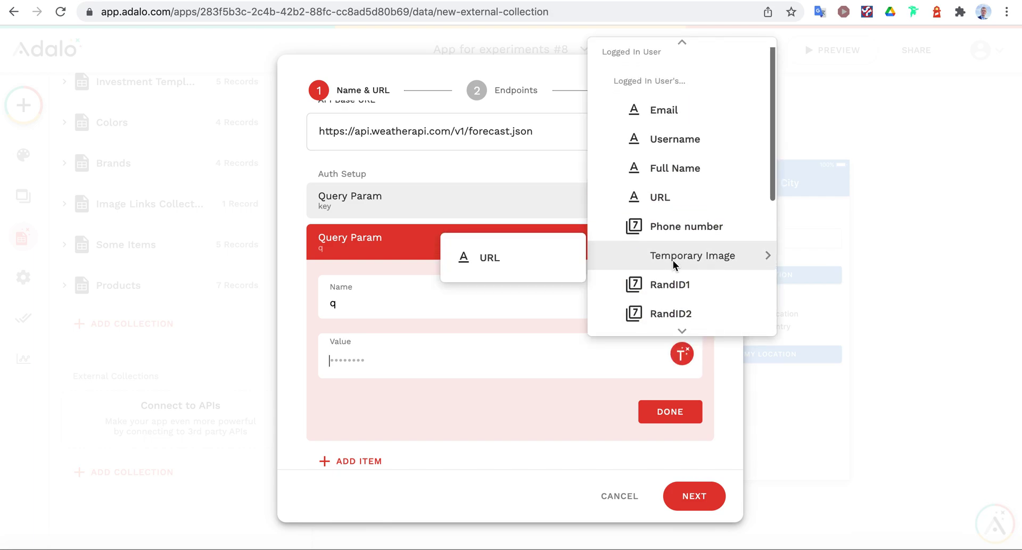
{"action": "scroll", "coordinate": [673, 264], "scroll_direction": "down", "scroll_amount": 5}
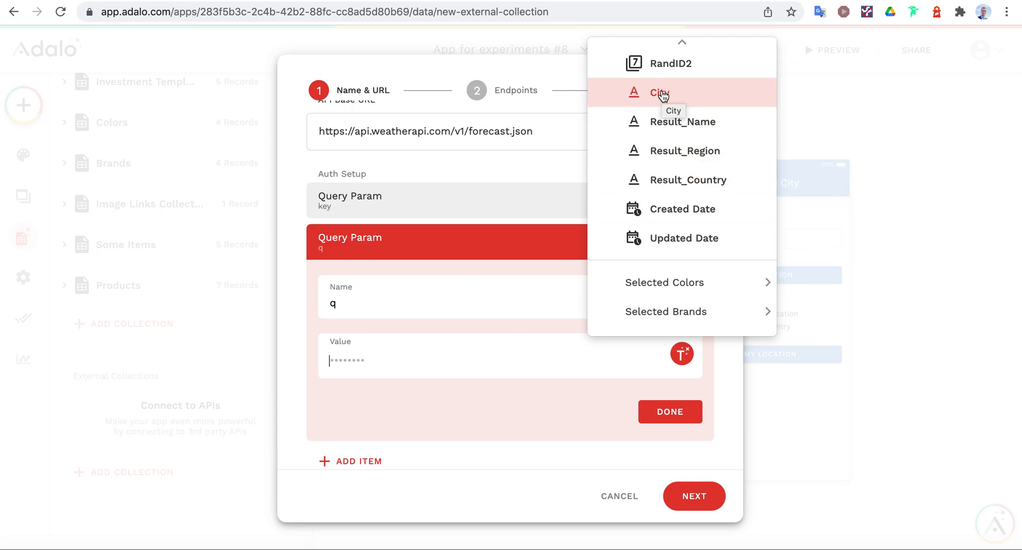
{"action": "left_click", "coordinate": [658, 93]}
{"action": "left_click", "coordinate": [343, 320]}
{"action": "type", "text": "New Yo"}
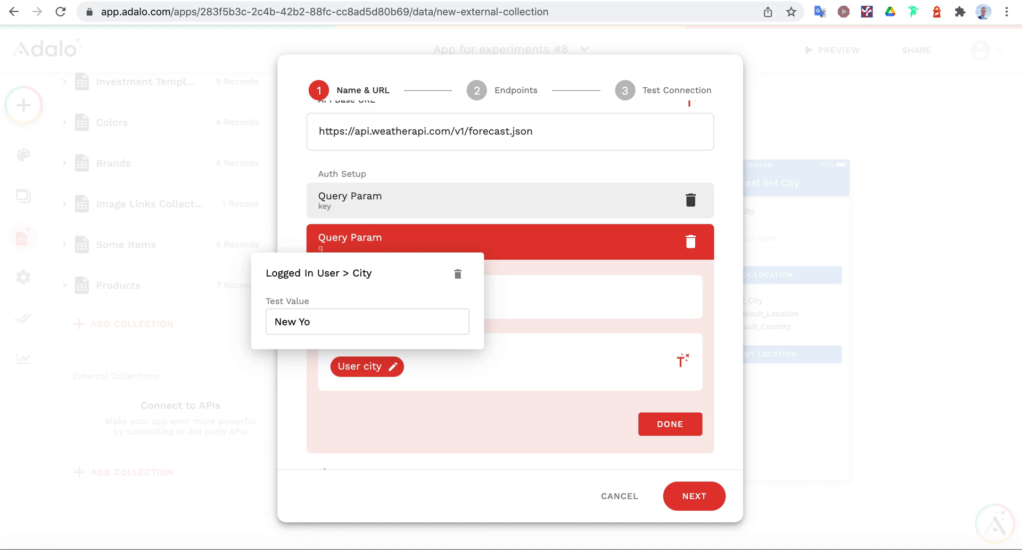
{"action": "left_click", "coordinate": [519, 387]}
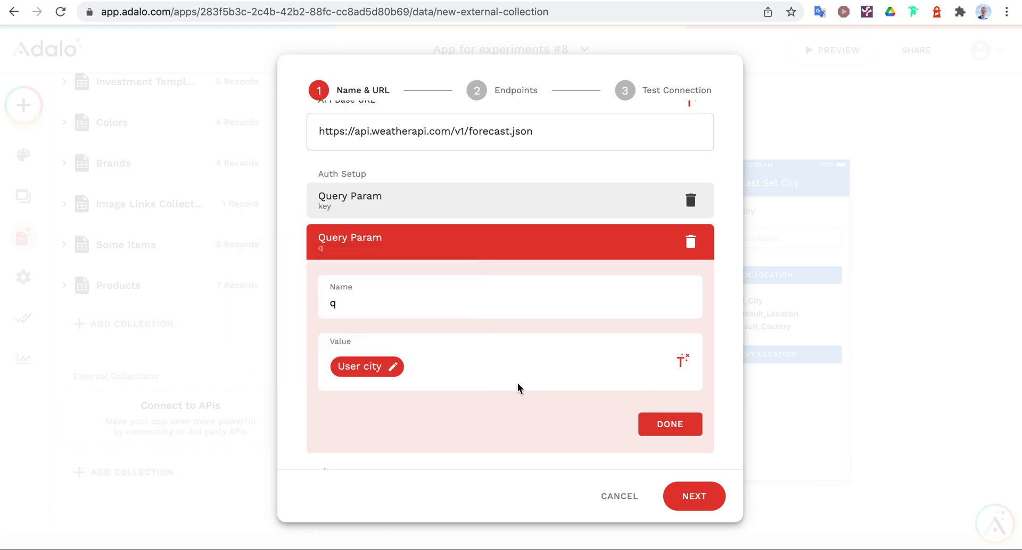
{"action": "left_click", "coordinate": [659, 420]}
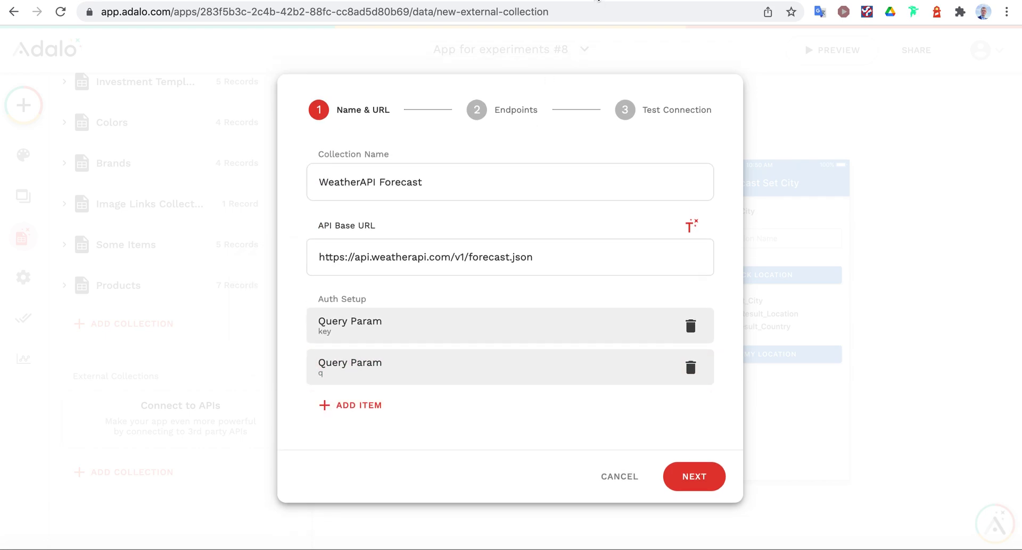
Add a third query parameter named "days" with the value 3, following the call in the WeatherAPI.com API Explorer
{"action": "left_click", "coordinate": [597, 3]}
{"action": "left_click", "coordinate": [506, 3]}
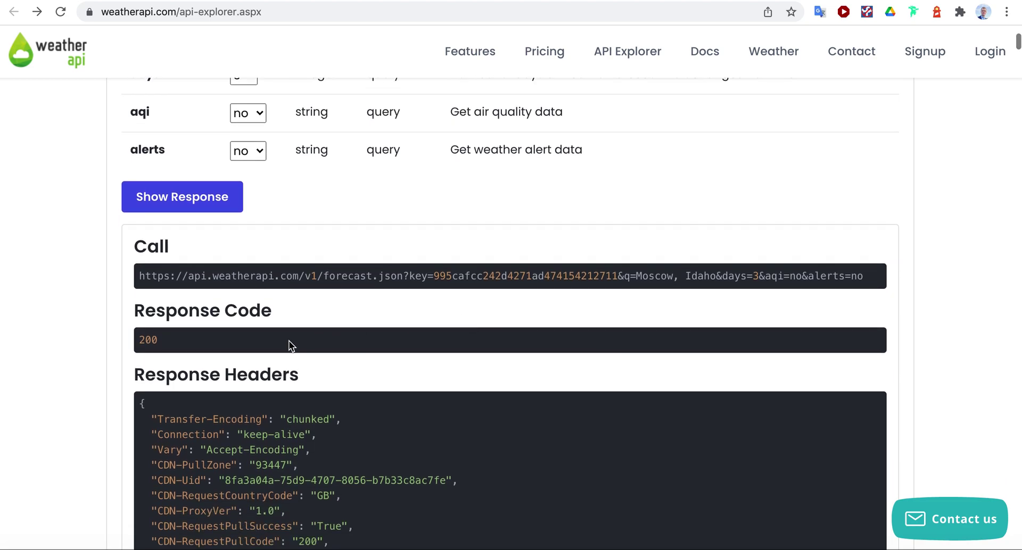
{"action": "double_click", "coordinate": [743, 277]}
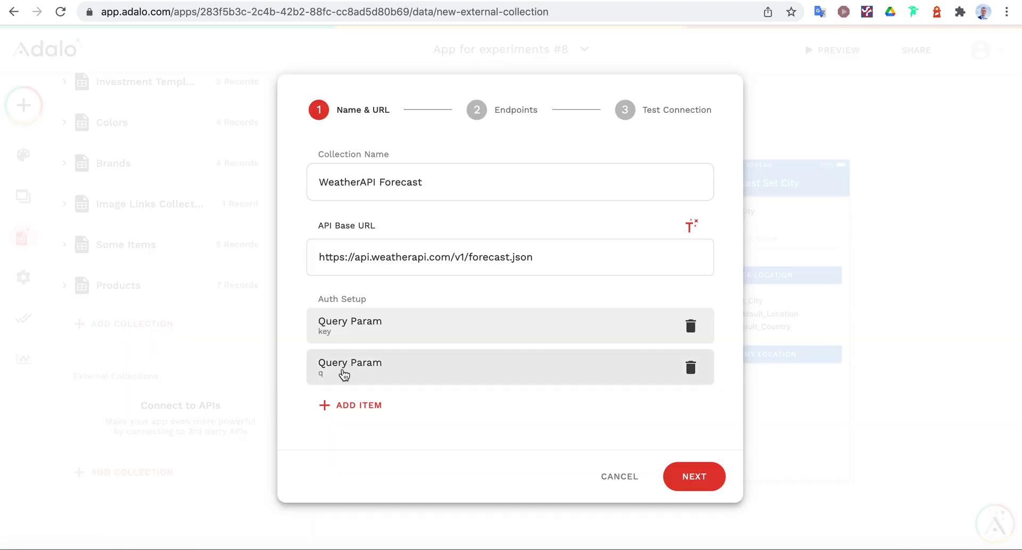
{"action": "left_click", "coordinate": [337, 406]}
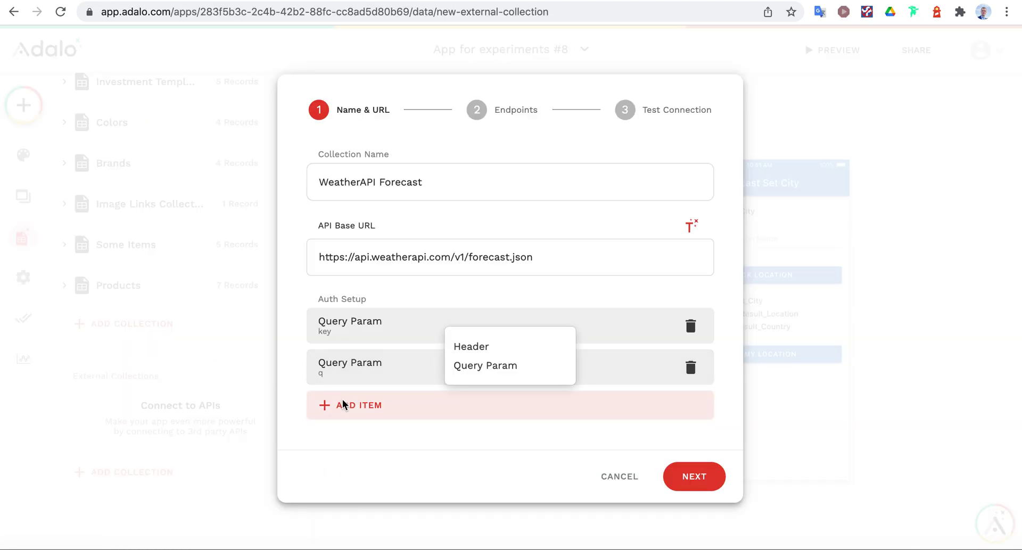
{"action": "left_click", "coordinate": [468, 367]}
{"action": "left_click", "coordinate": [351, 445]}
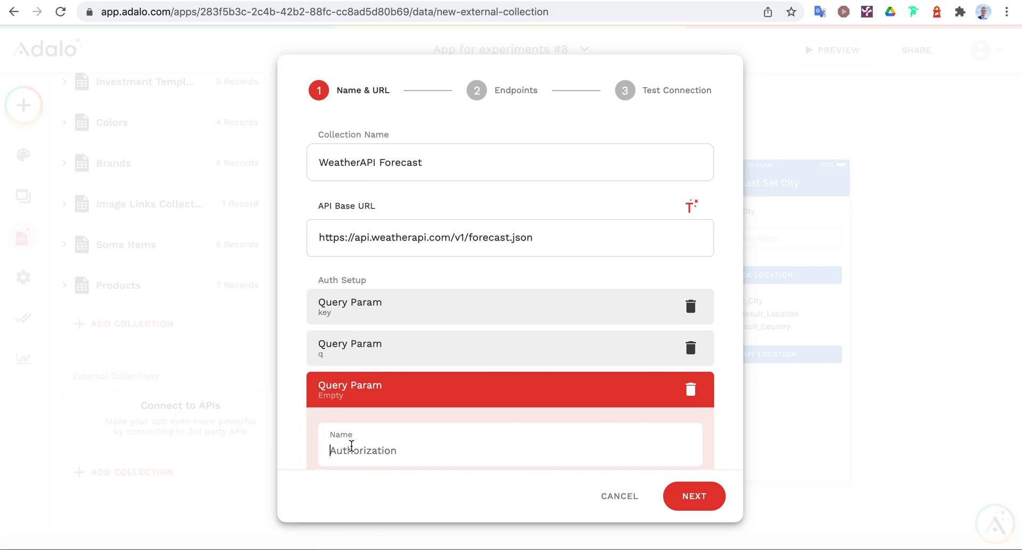
{"action": "type", "text": "days"}
{"action": "left_click", "coordinate": [351, 363]}
{"action": "type", "text": "3"}
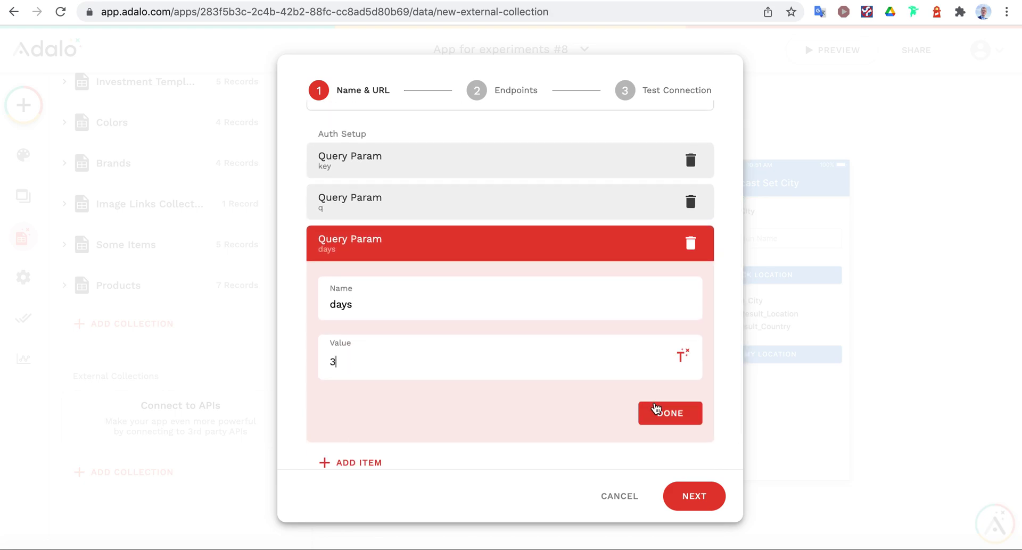
{"action": "left_click", "coordinate": [657, 411]}
Review the remaining parameters of the forecast call in the WeatherAPI.com API Explorer, and return to the Adalo collection setup
{"action": "key", "text": "ctrl+Tab"}
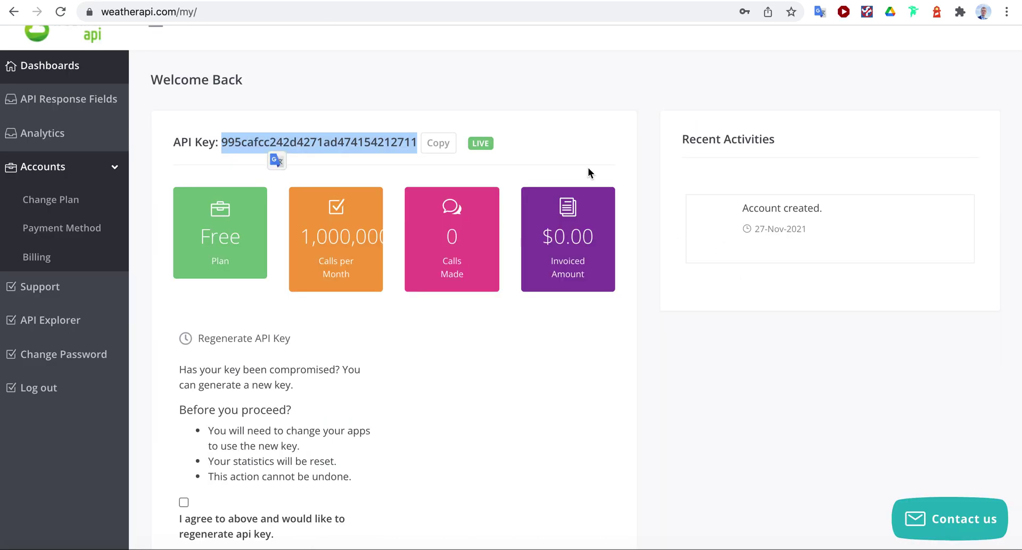
{"action": "key", "text": "ctrl+Tab"}
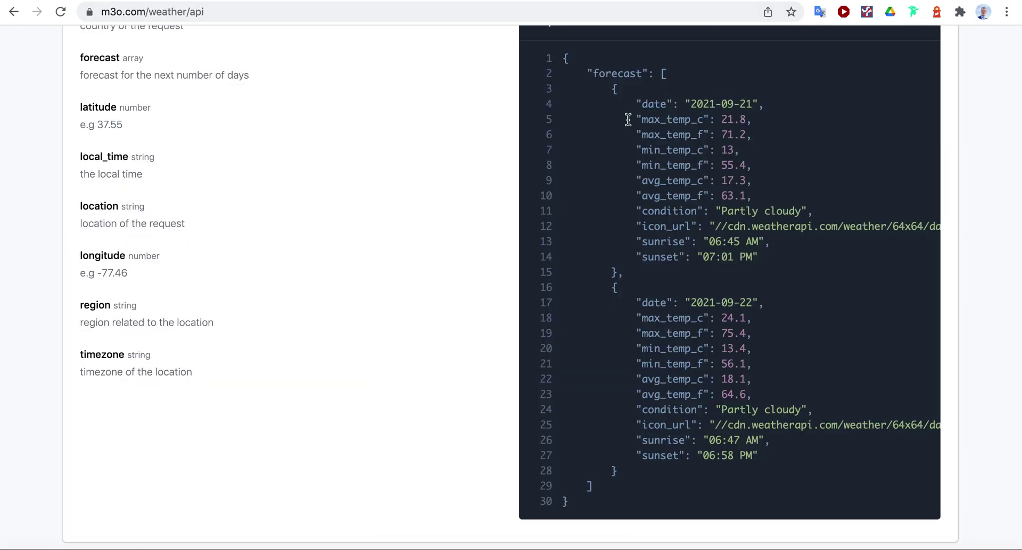
{"action": "key", "text": "ctrl+Tab"}
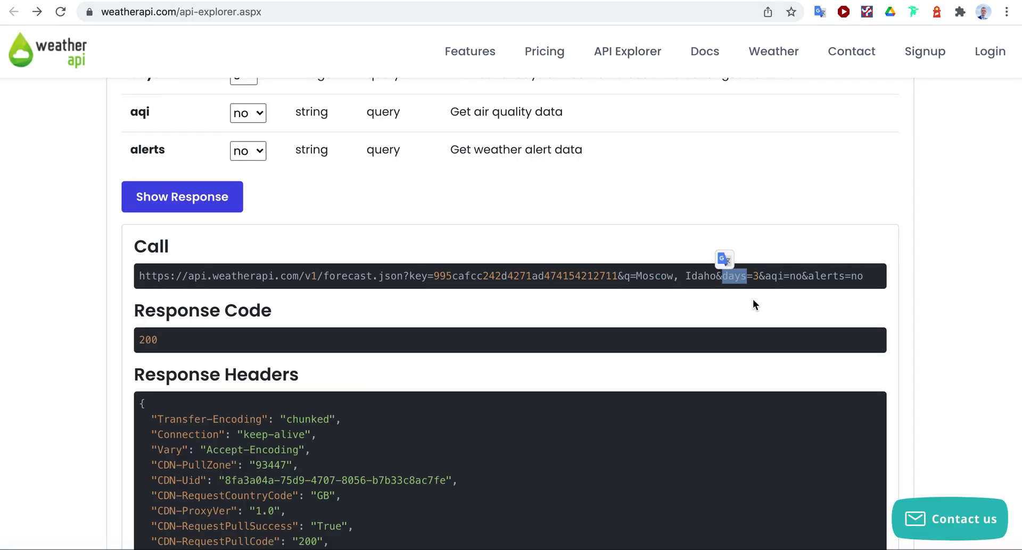
{"action": "left_click", "coordinate": [771, 291]}
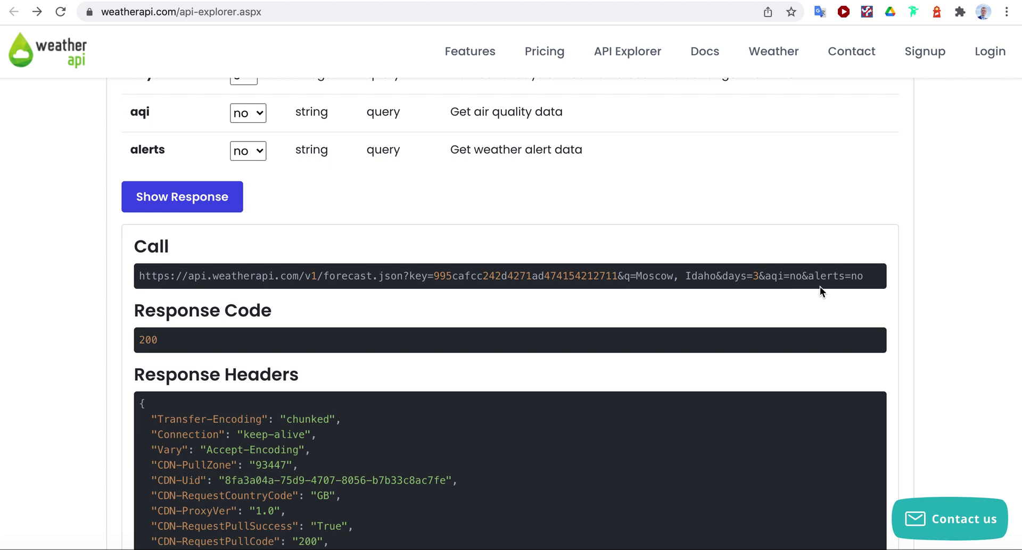
{"action": "scroll", "coordinate": [766, 281], "scroll_direction": "down", "scroll_amount": 5}
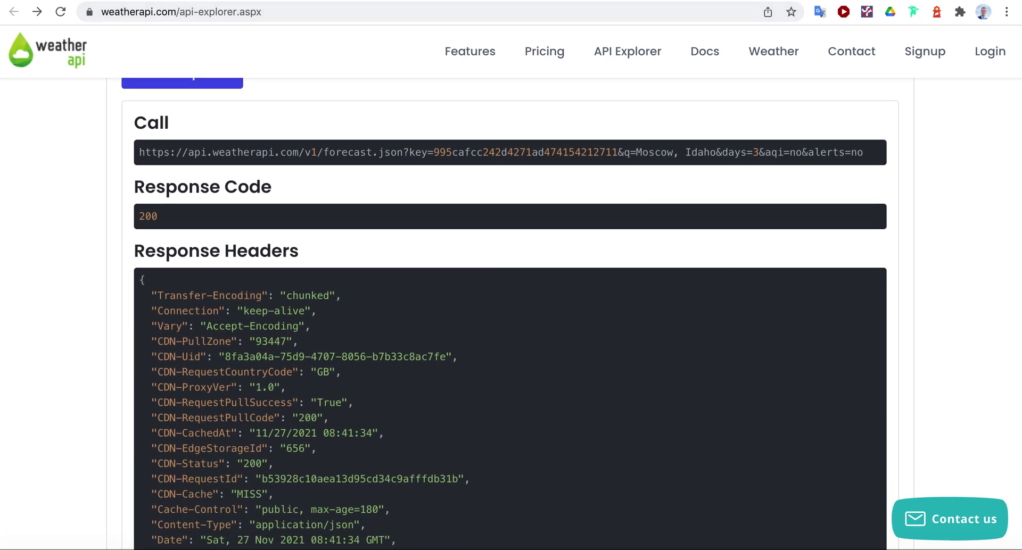
{"action": "key", "text": "ctrl+Tab"}
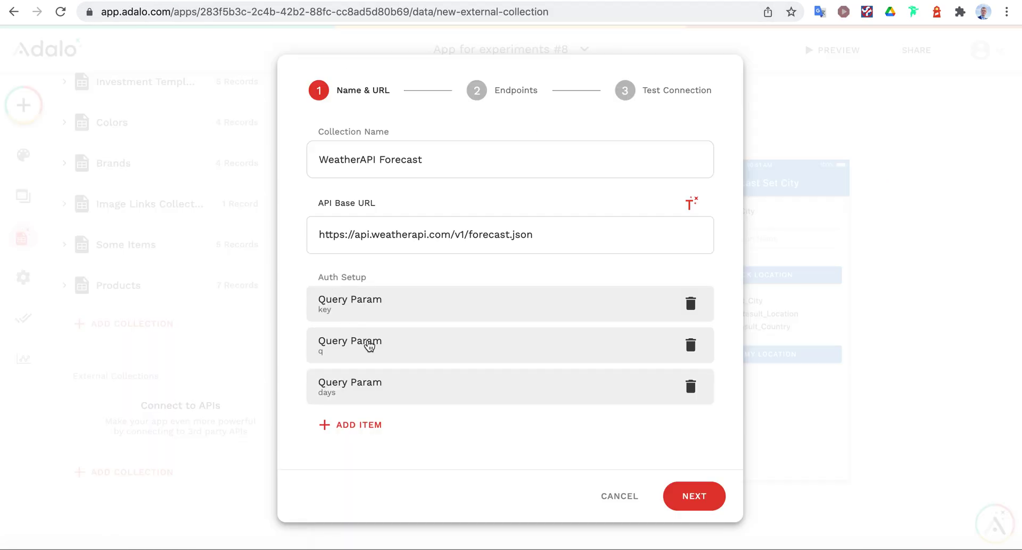
Keep the default endpoints for the WeatherAPI Forecast collection and run the API connection test
{"action": "left_click", "coordinate": [705, 507]}
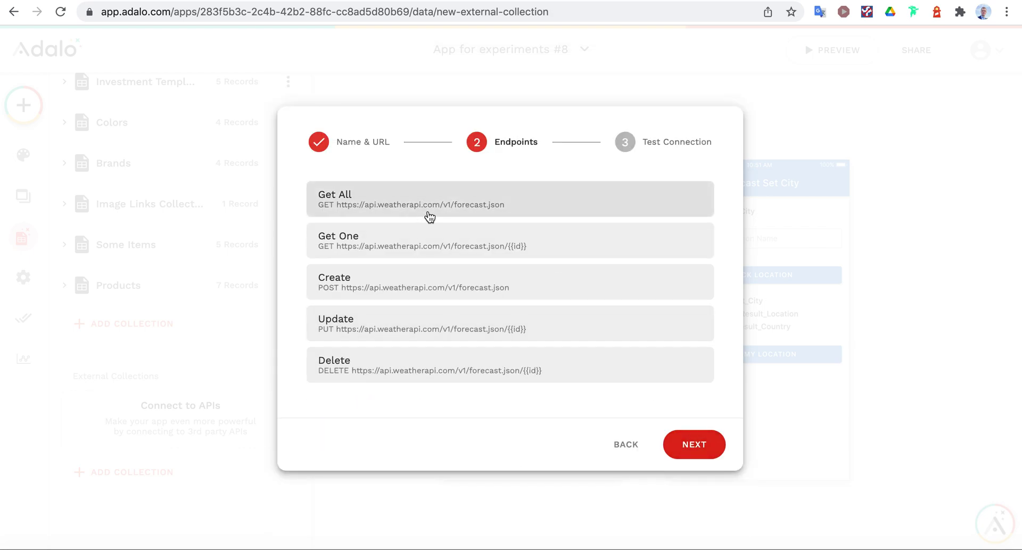
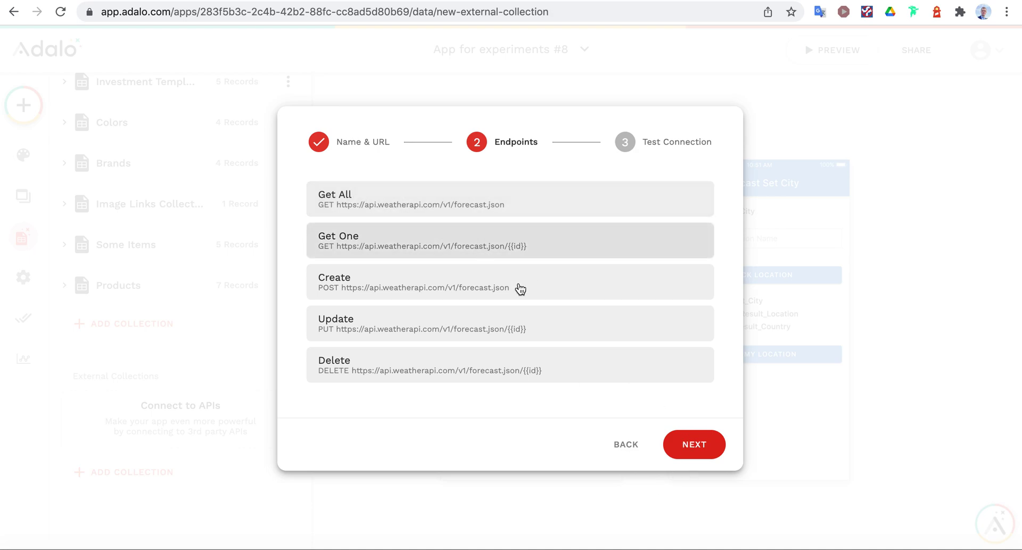
{"action": "left_click", "coordinate": [694, 444]}
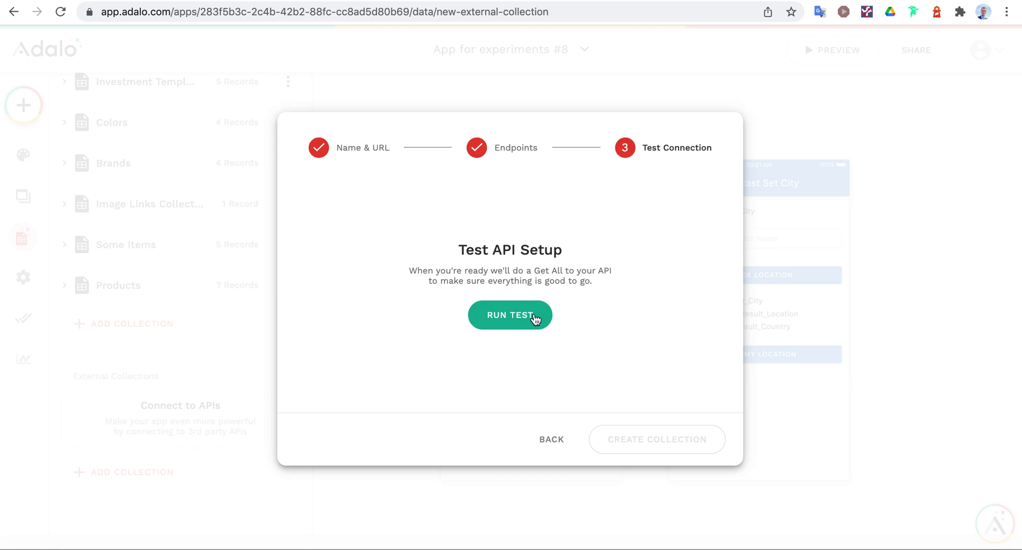
{"action": "left_click", "coordinate": [522, 326]}
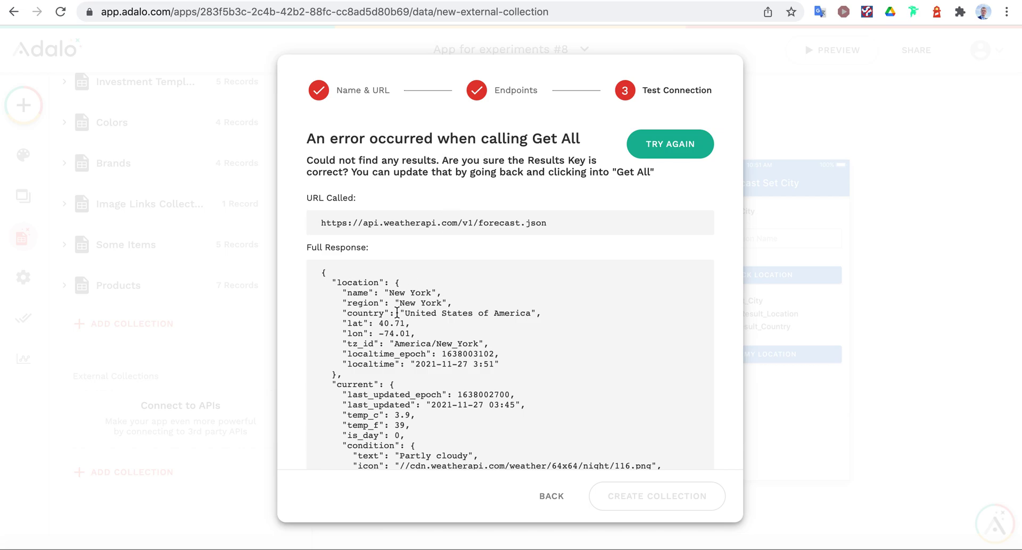
Examine the test's full response for its location, current and forecast sections to find the list of daily forecasts
{"action": "scroll", "coordinate": [400, 308], "scroll_direction": "down", "scroll_amount": 1}
{"action": "scroll", "coordinate": [400, 309], "scroll_direction": "up", "scroll_amount": 1}
{"action": "scroll", "coordinate": [422, 399], "scroll_direction": "down", "scroll_amount": 3}
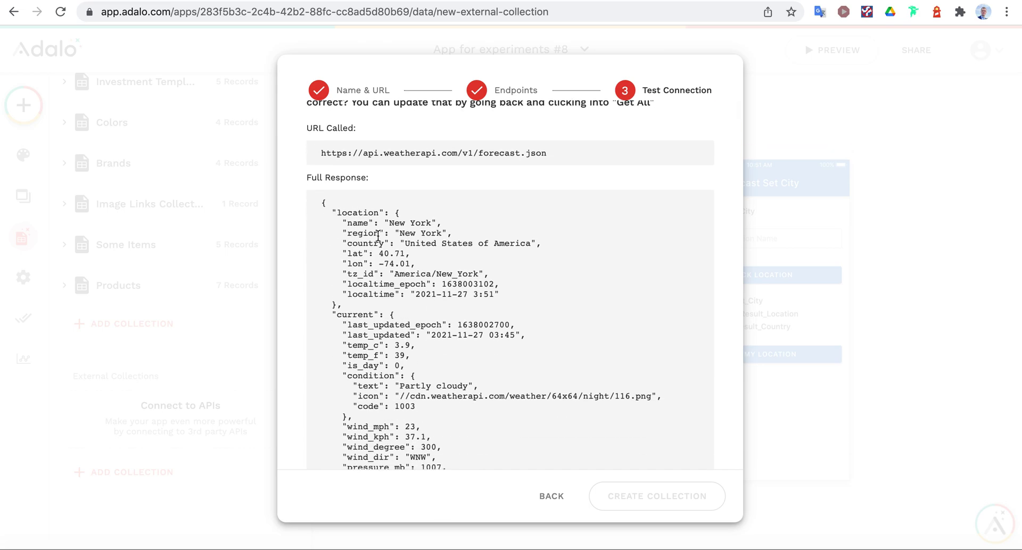
{"action": "scroll", "coordinate": [377, 235], "scroll_direction": "up", "scroll_amount": 1}
{"action": "scroll", "coordinate": [397, 251], "scroll_direction": "down", "scroll_amount": 3}
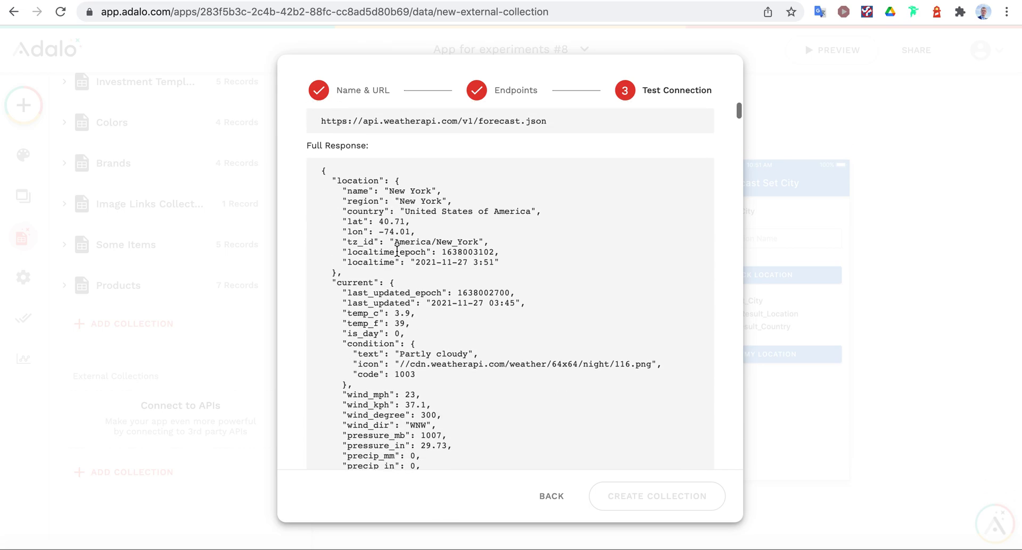
{"action": "scroll", "coordinate": [397, 251], "scroll_direction": "down", "scroll_amount": 1}
{"action": "scroll", "coordinate": [380, 259], "scroll_direction": "down", "scroll_amount": 18}
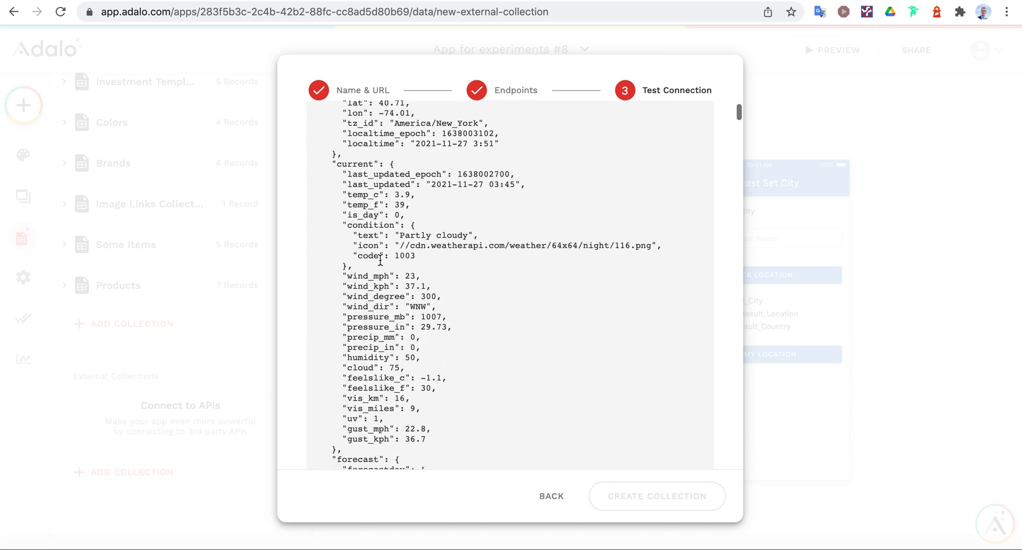
{"action": "scroll", "coordinate": [344, 155], "scroll_direction": "up", "scroll_amount": 3}
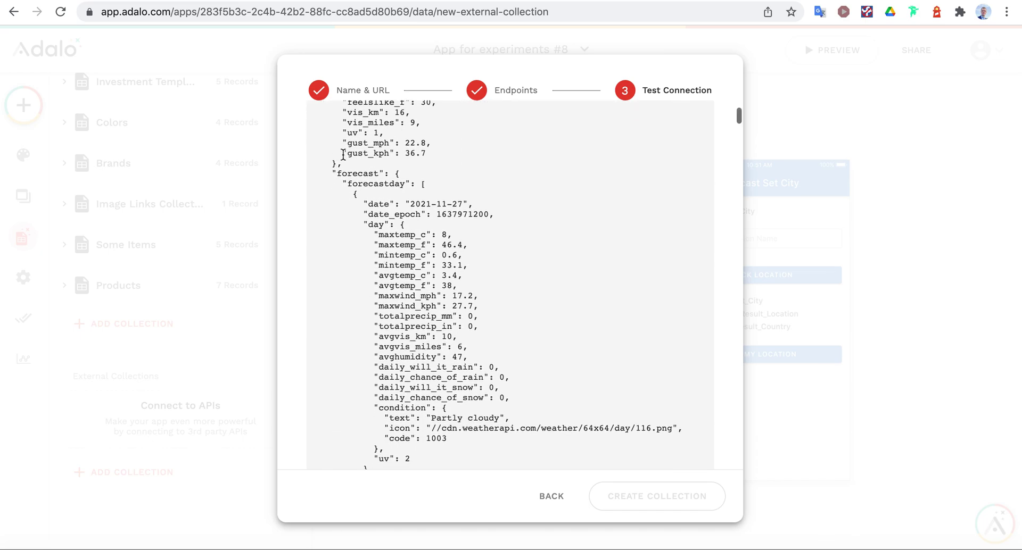
{"action": "scroll", "coordinate": [421, 183], "scroll_direction": "up", "scroll_amount": 4}
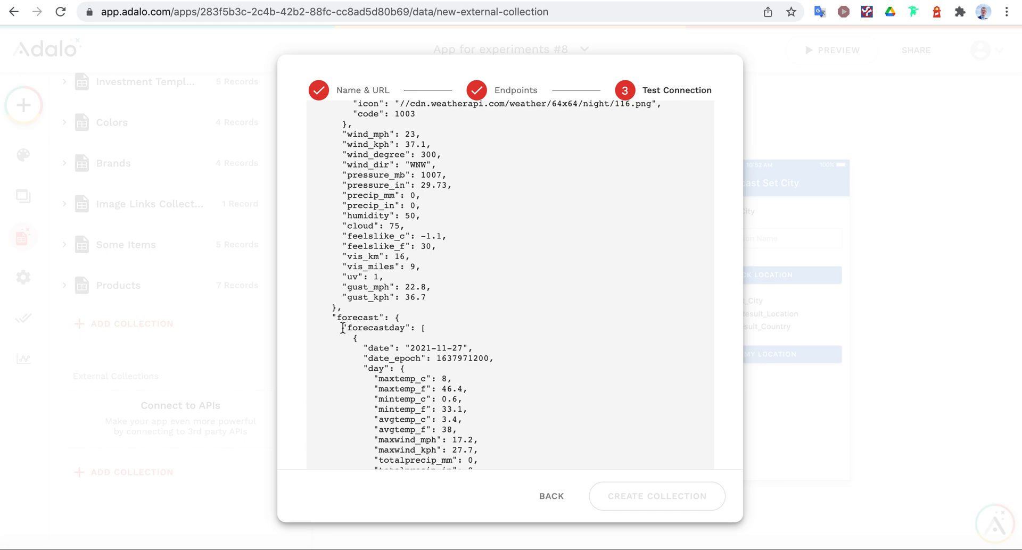
{"action": "scroll", "coordinate": [422, 330], "scroll_direction": "down", "scroll_amount": 8}
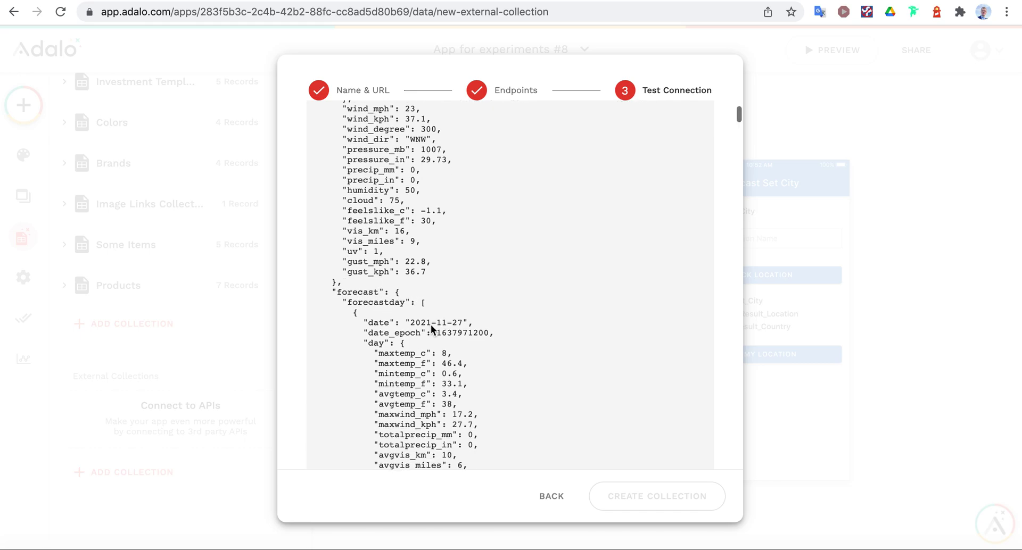
Copy the "forecastday" key name nested under "forecast" in the test response
{"action": "mouse_move", "coordinate": [422, 143]}
{"action": "left_mouse_down"}
{"action": "mouse_move", "coordinate": [425, 154]}
{"action": "mouse_move", "coordinate": [425, 145]}
{"action": "left_mouse_up"}
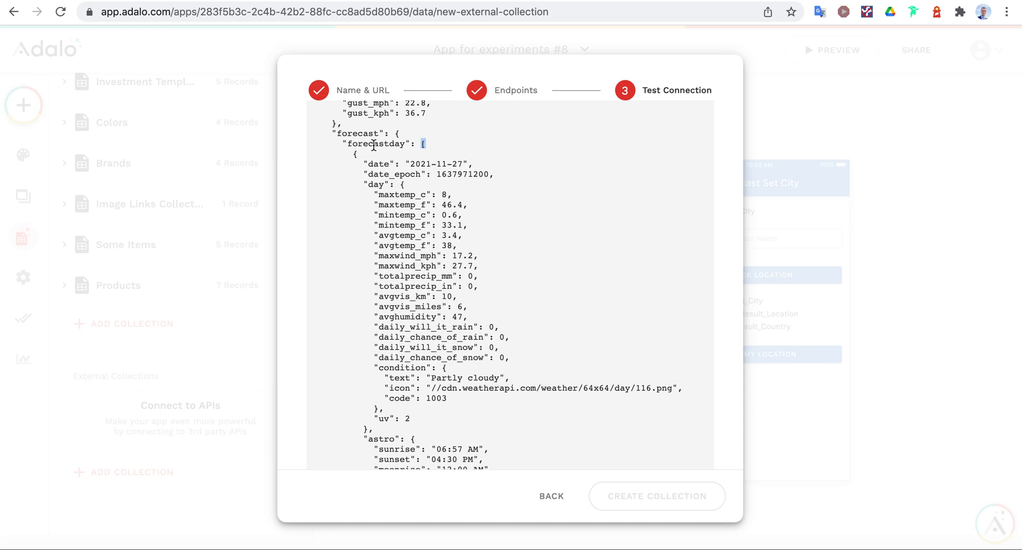
{"action": "double_click", "coordinate": [362, 133]}
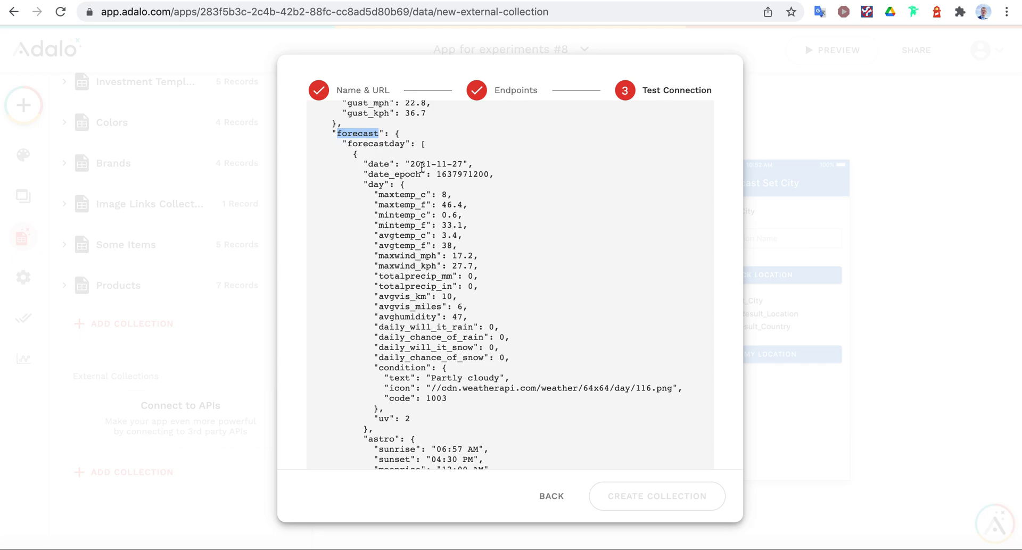
{"action": "double_click", "coordinate": [382, 145]}
{"action": "key", "text": "super+c"}
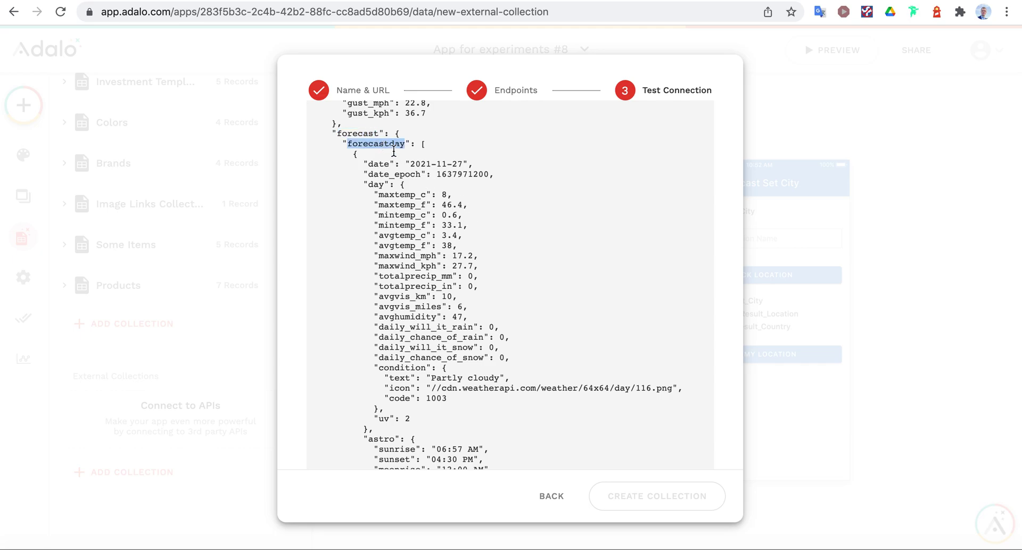
Set the Get All endpoint's results key to "forecast" and add "forecastday" as its second results key
{"action": "left_click", "coordinate": [553, 497]}
{"action": "left_click", "coordinate": [432, 193]}
{"action": "left_click", "coordinate": [371, 339]}
{"action": "key", "text": "super+v"}
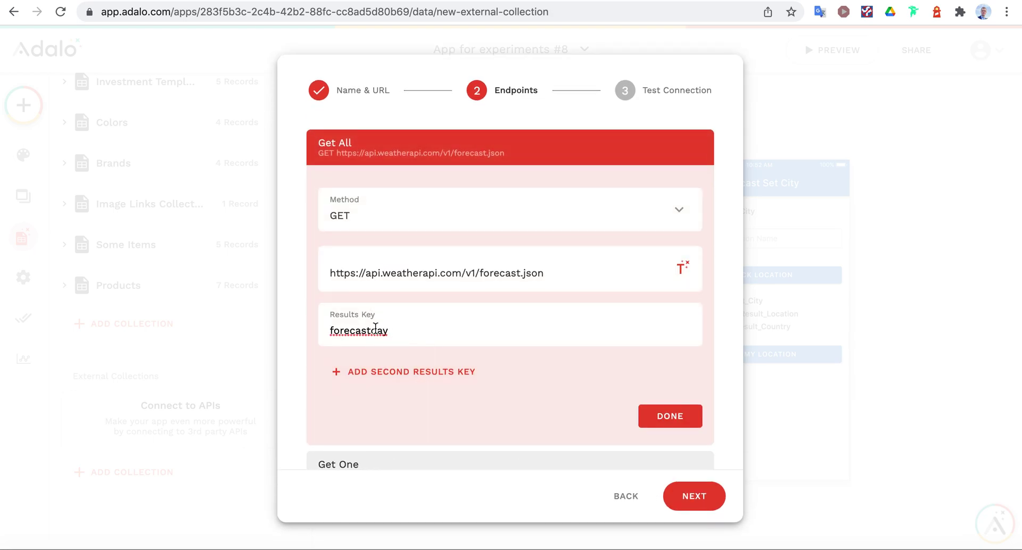
{"action": "left_click", "coordinate": [388, 331]}
{"action": "key", "text": "Return"}
{"action": "key", "text": "BackSpace"}
{"action": "left_click", "coordinate": [410, 368]}
{"action": "left_click", "coordinate": [375, 383]}
{"action": "key", "text": "ctrl+v"}
{"action": "left_click", "coordinate": [648, 433]}
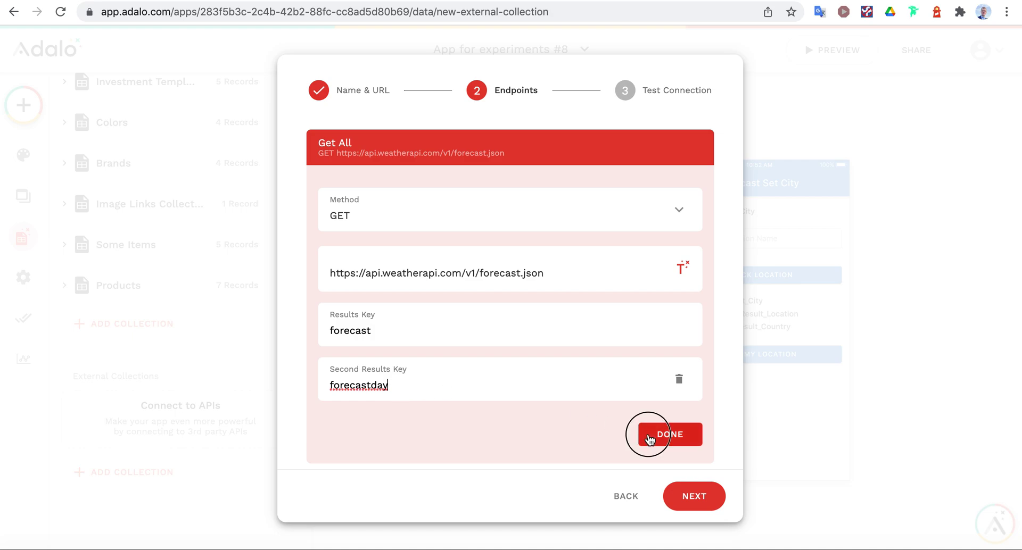
Rerun the connection test, check the response down to the forecast days, and create the WeatherAPI Forecast collection
{"action": "left_click", "coordinate": [703, 450]}
{"action": "left_click", "coordinate": [532, 317]}
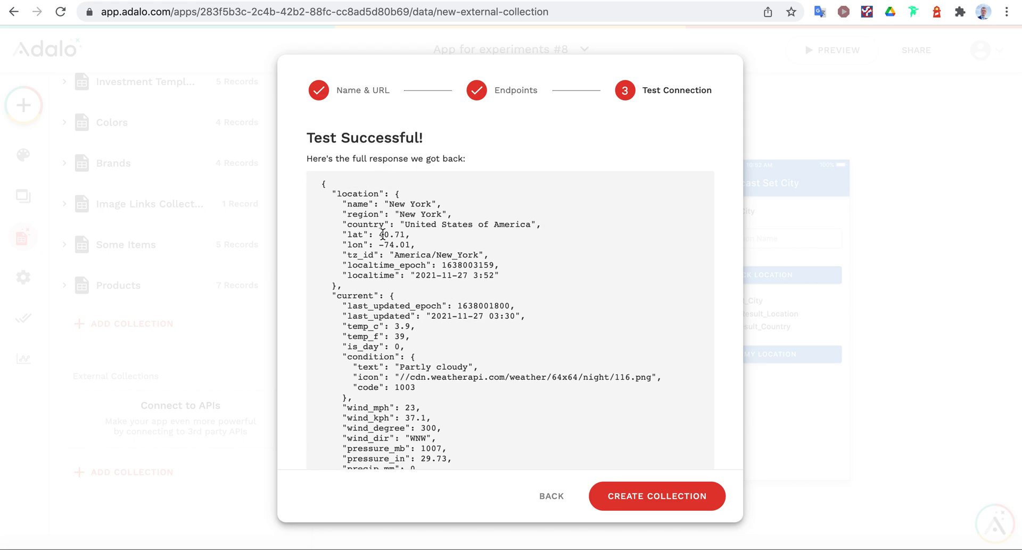
{"action": "scroll", "coordinate": [383, 166], "scroll_direction": "down", "scroll_amount": 1}
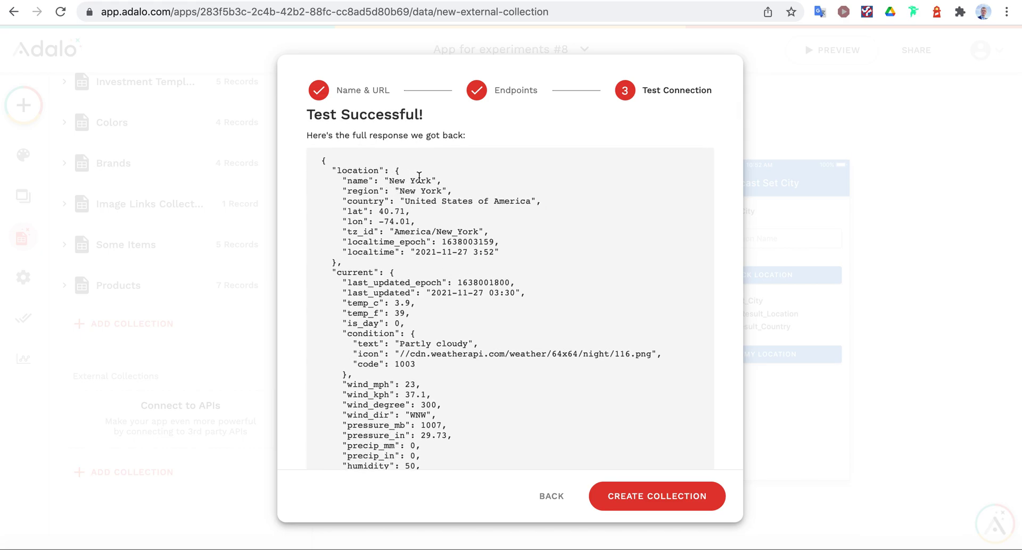
{"action": "scroll", "coordinate": [403, 279], "scroll_direction": "down", "scroll_amount": 15}
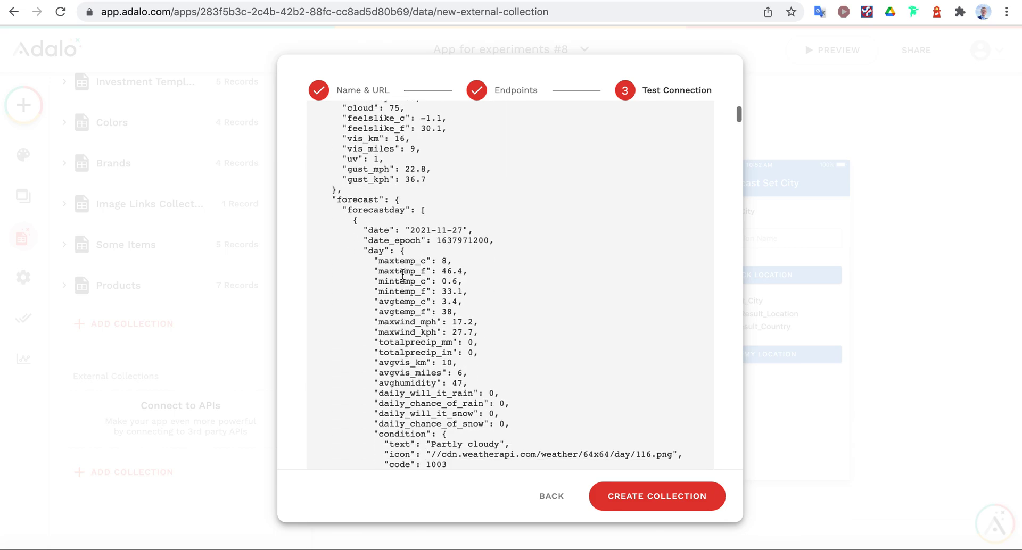
{"action": "left_click", "coordinate": [630, 512]}
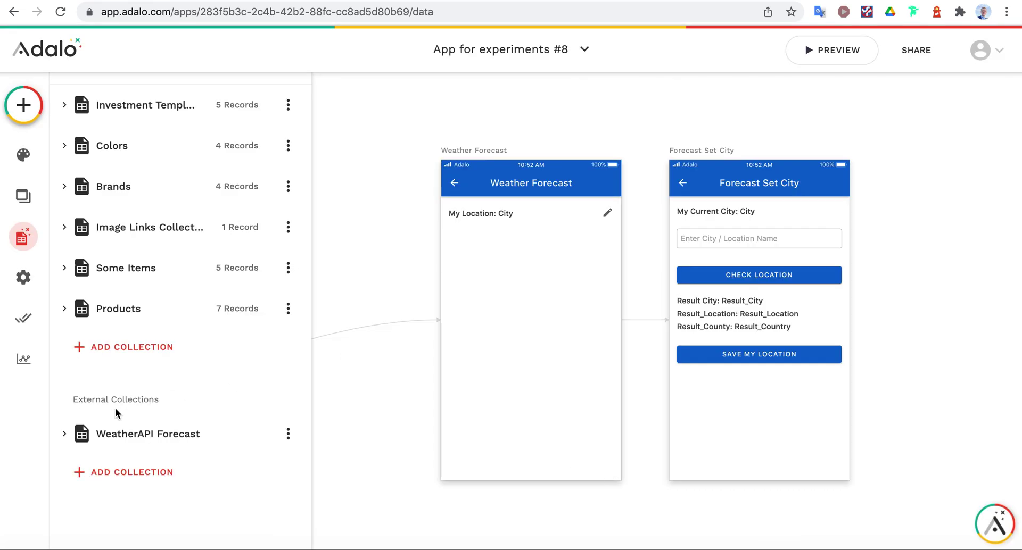
Add a Custom List component below the My Location text on the Weather Forecast screen
{"action": "left_click", "coordinate": [23, 107]}
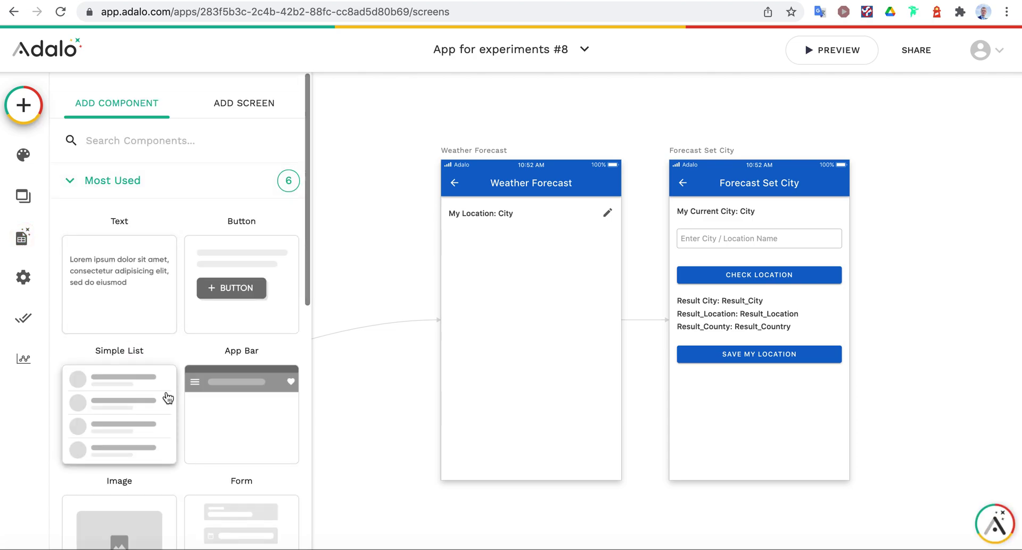
{"action": "scroll", "coordinate": [152, 410], "scroll_direction": "down", "scroll_amount": 5}
{"action": "scroll", "coordinate": [148, 416], "scroll_direction": "down", "scroll_amount": 2}
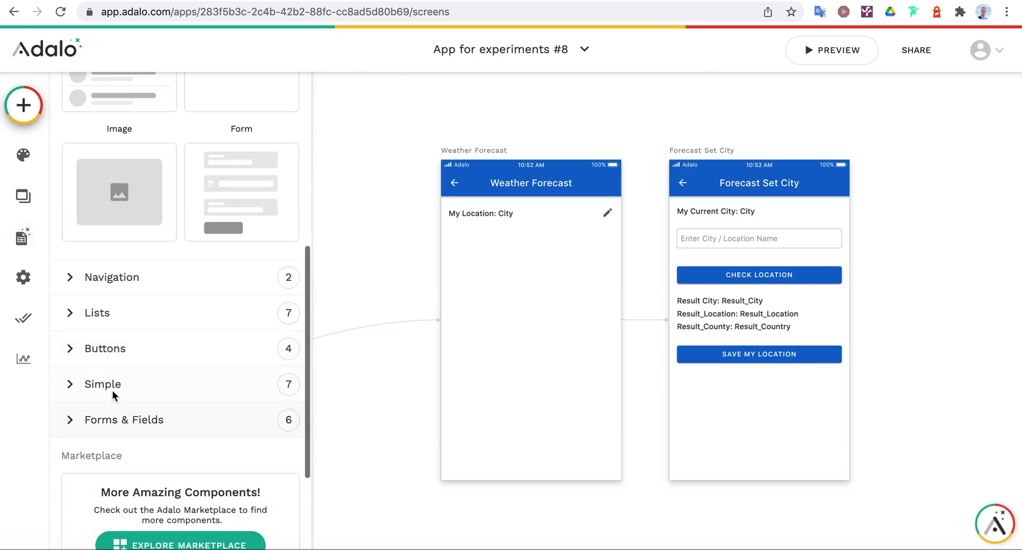
{"action": "left_click", "coordinate": [110, 312]}
{"action": "scroll", "coordinate": [110, 314], "scroll_direction": "down", "scroll_amount": 6}
{"action": "scroll", "coordinate": [111, 318], "scroll_direction": "up", "scroll_amount": 3}
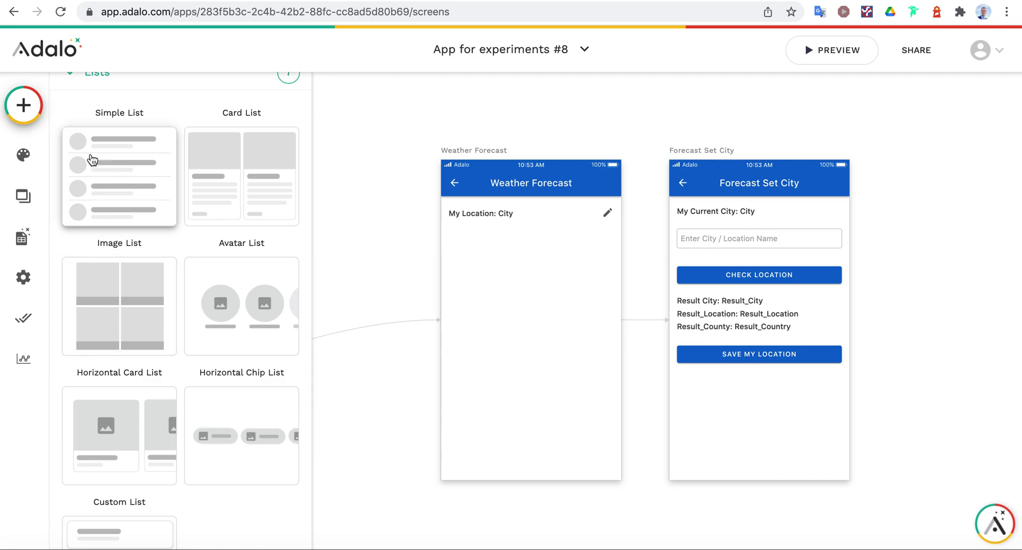
{"action": "scroll", "coordinate": [133, 415], "scroll_direction": "down", "scroll_amount": 2}
{"action": "left_click", "coordinate": [122, 500]}
{"action": "left_click_drag", "start_coordinate": [121, 500], "coordinate": [531, 304]}
Examine the fields of the WeatherAPI Forecast external collection, including its date, temperature, rain, snow, condition and astro properties
{"action": "left_click", "coordinate": [23, 238]}
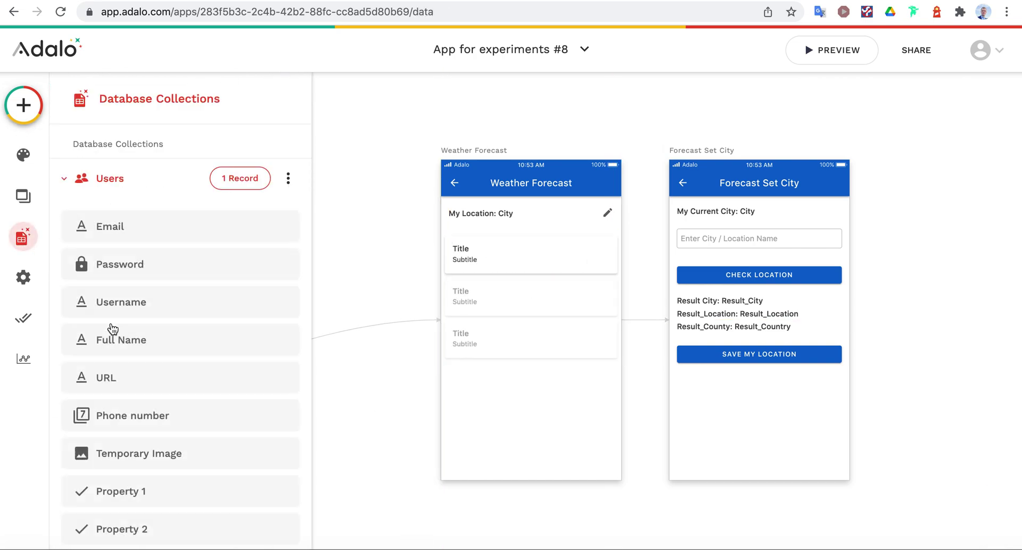
{"action": "scroll", "coordinate": [113, 328], "scroll_direction": "down", "scroll_amount": 15}
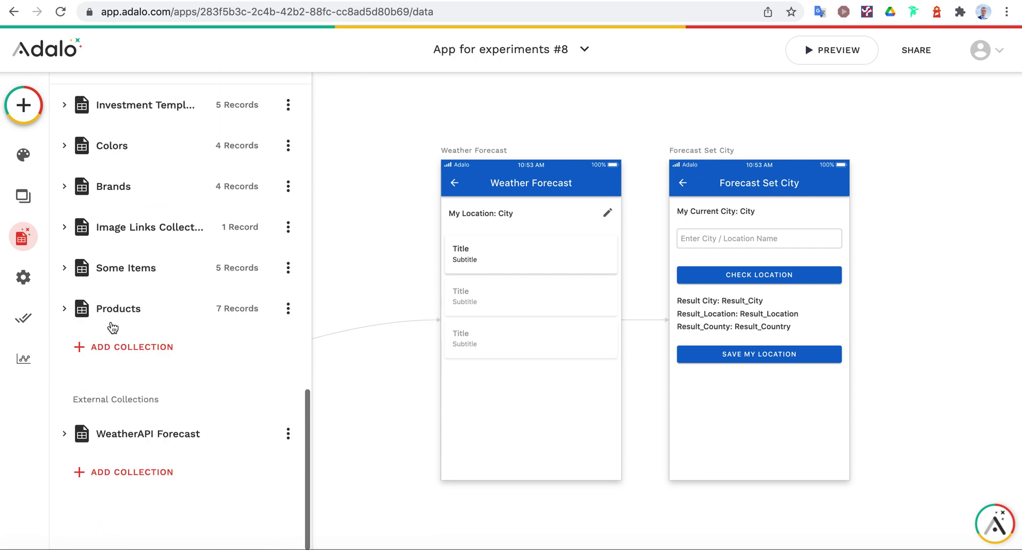
{"action": "left_click", "coordinate": [64, 433]}
{"action": "scroll", "coordinate": [64, 434], "scroll_direction": "down", "scroll_amount": 10}
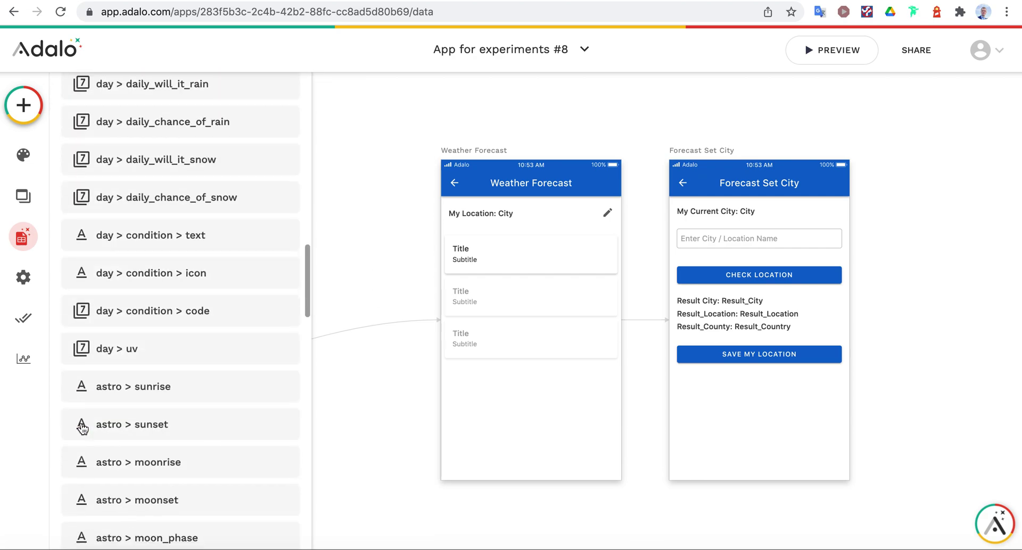
{"action": "scroll", "coordinate": [84, 367], "scroll_direction": "up", "scroll_amount": 3}
{"action": "scroll", "coordinate": [83, 367], "scroll_direction": "up", "scroll_amount": 10}
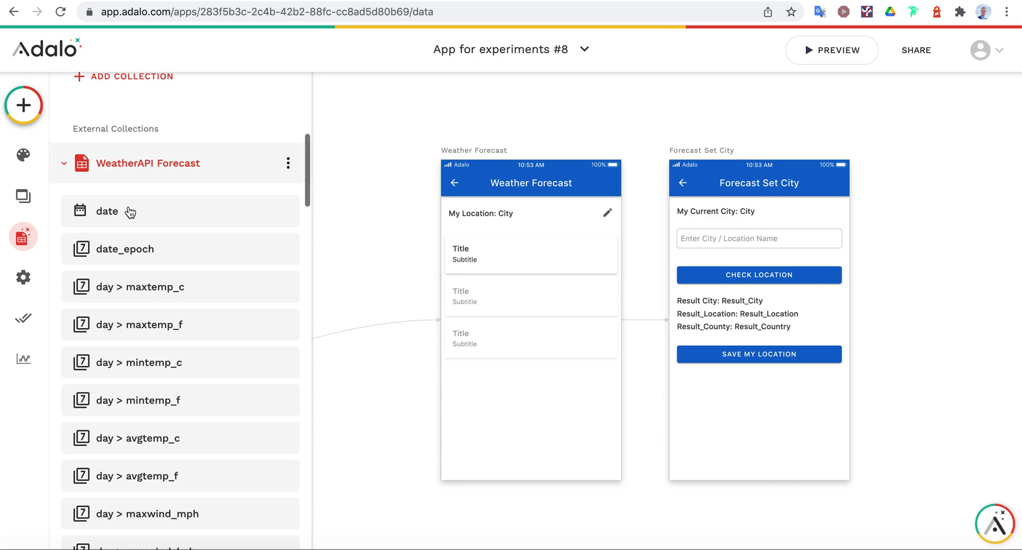
{"action": "scroll", "coordinate": [172, 245], "scroll_direction": "down", "scroll_amount": 3}
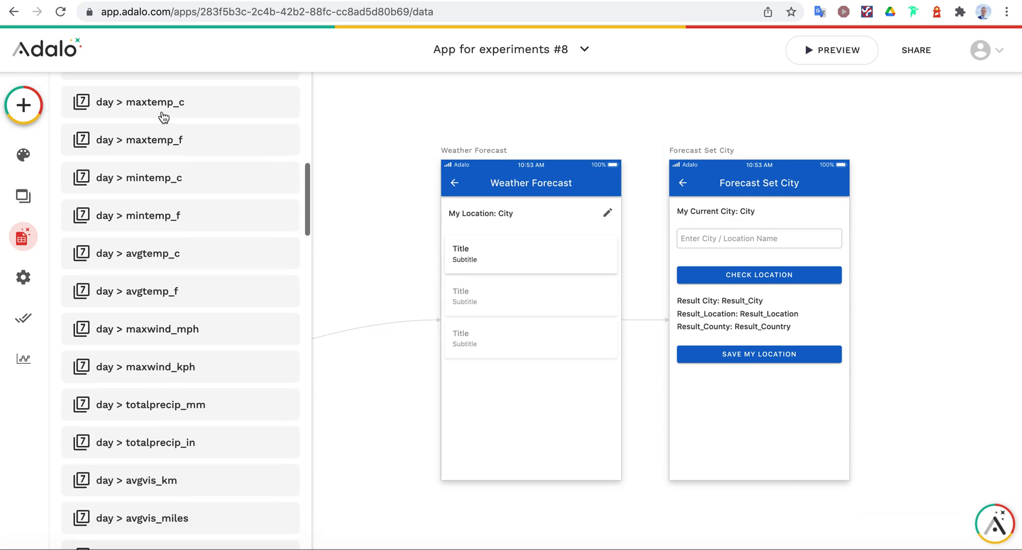
{"action": "scroll", "coordinate": [159, 234], "scroll_direction": "down", "scroll_amount": 6}
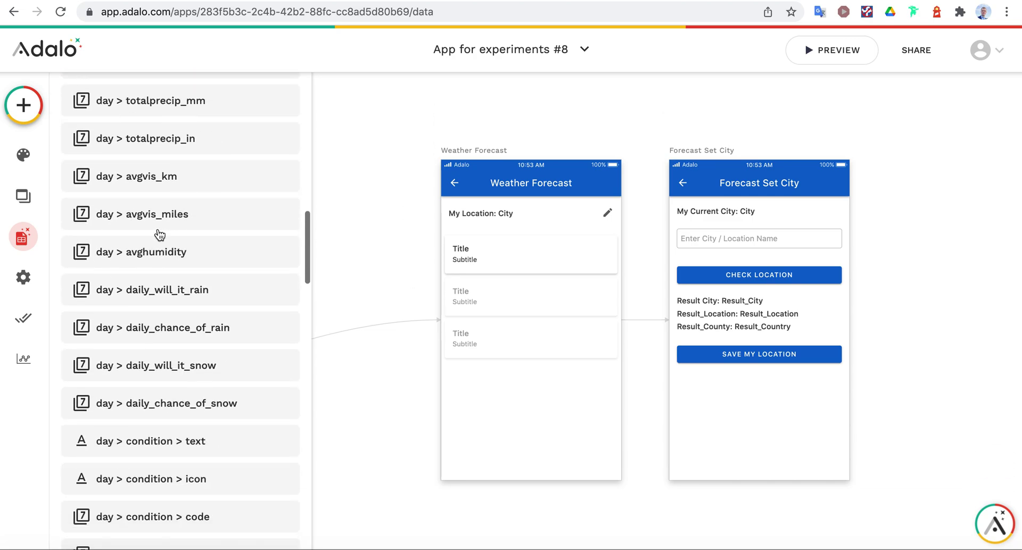
{"action": "scroll", "coordinate": [152, 226], "scroll_direction": "down", "scroll_amount": 4}
{"action": "scroll", "coordinate": [152, 226], "scroll_direction": "up", "scroll_amount": 4}
{"action": "scroll", "coordinate": [152, 226], "scroll_direction": "down", "scroll_amount": 6}
{"action": "scroll", "coordinate": [149, 228], "scroll_direction": "down", "scroll_amount": 2}
{"action": "scroll", "coordinate": [147, 219], "scroll_direction": "up", "scroll_amount": 2}
{"action": "scroll", "coordinate": [152, 226], "scroll_direction": "down", "scroll_amount": 3}
{"action": "scroll", "coordinate": [153, 228], "scroll_direction": "up", "scroll_amount": 1}
Make the new custom list on the Weather Forecast screen a list of WeatherAPI Forecast records
{"action": "left_click", "coordinate": [564, 343]}
{"action": "left_click", "coordinate": [466, 256]}
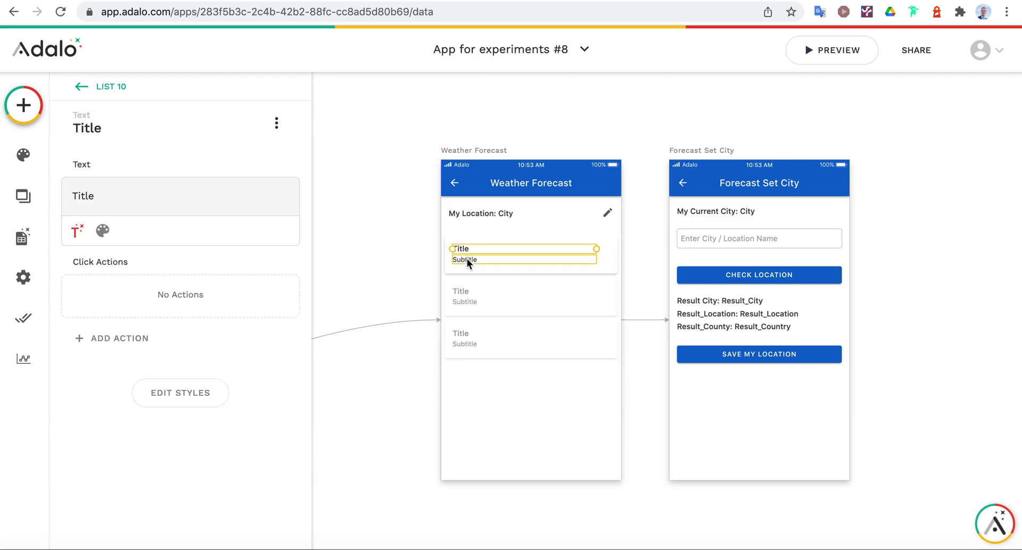
{"action": "left_click", "coordinate": [464, 362]}
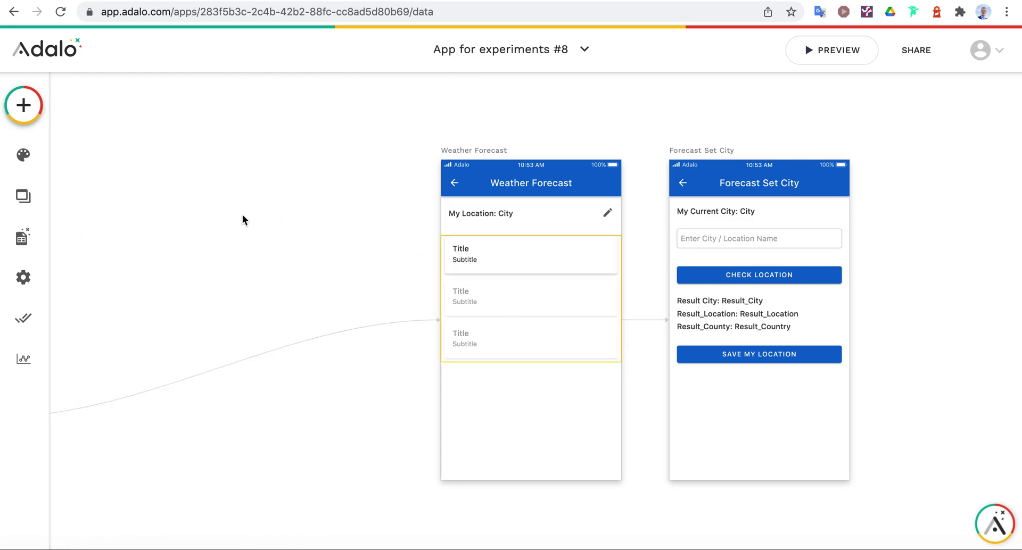
{"action": "left_click", "coordinate": [142, 214]}
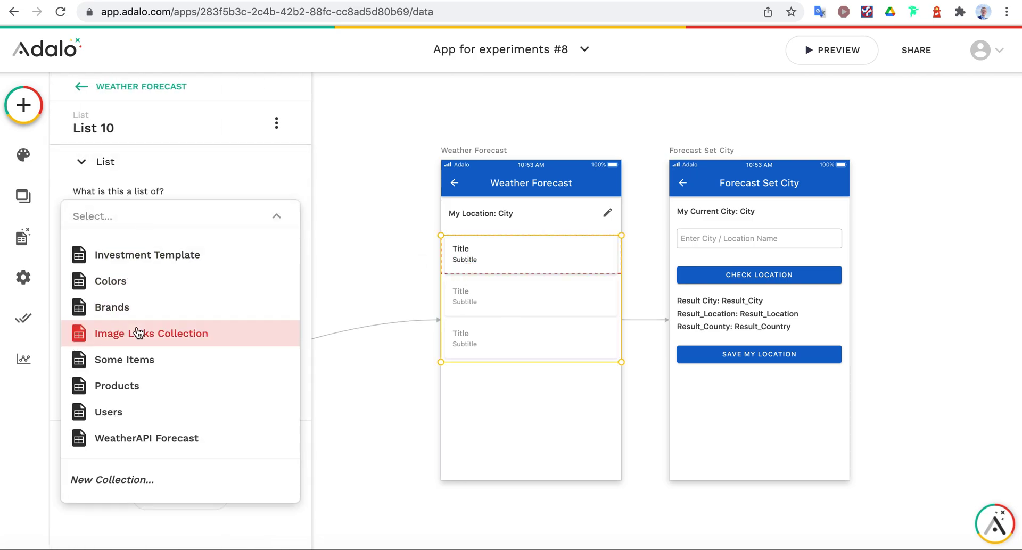
{"action": "left_click", "coordinate": [156, 438]}
{"action": "left_click", "coordinate": [520, 388]}
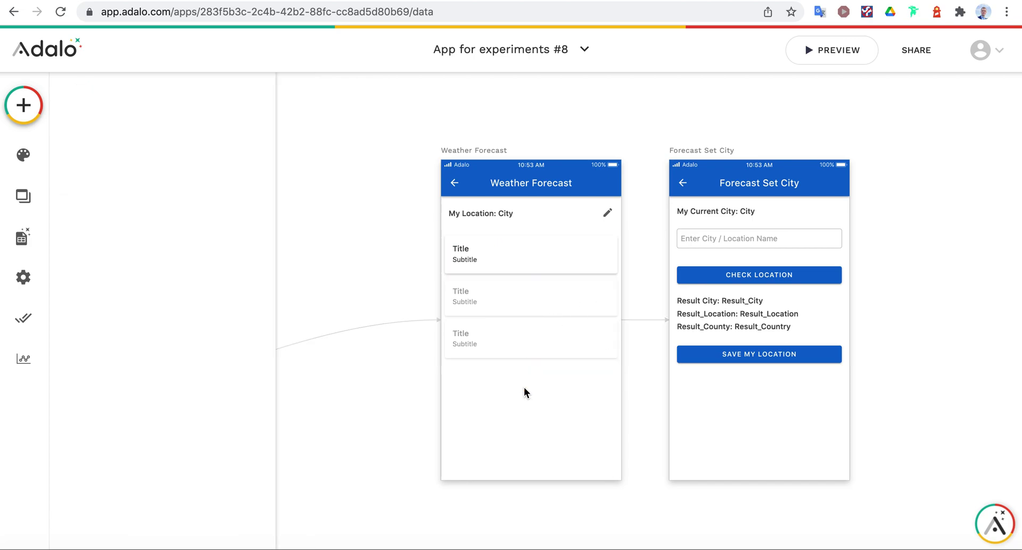
Shift the list's title and subtitle together to the right within the card, and shorten the title to fit the card
{"action": "left_click", "coordinate": [474, 251]}
{"action": "left_click", "coordinate": [469, 259], "text": "shift"}
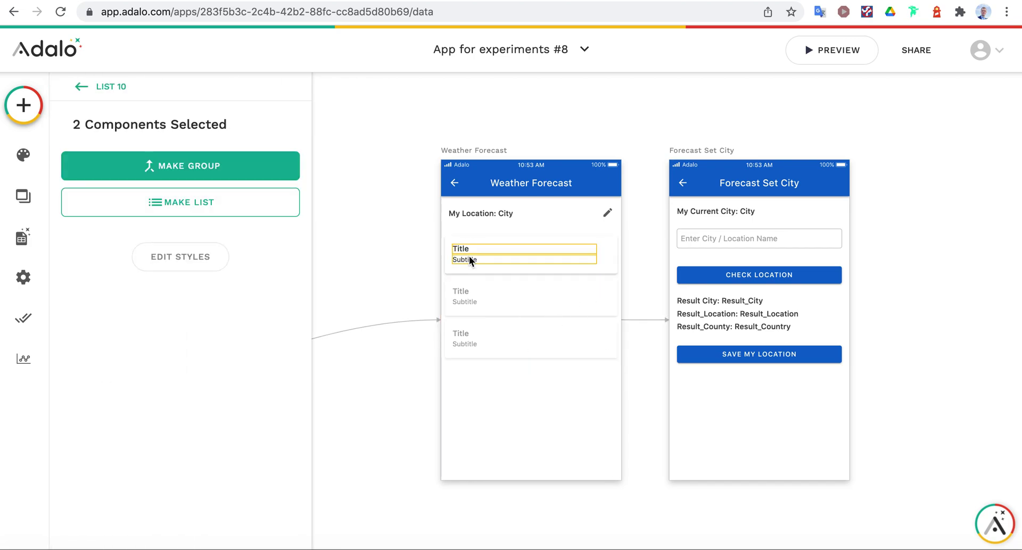
{"action": "key", "text": "shift+Right"}
{"action": "key", "text": "shift+Right"}
{"action": "key", "text": "shift+Right"}
{"action": "key", "text": "shift+Right"}
{"action": "key", "text": "shift+Right"}
{"action": "key", "text": "shift+Right"}
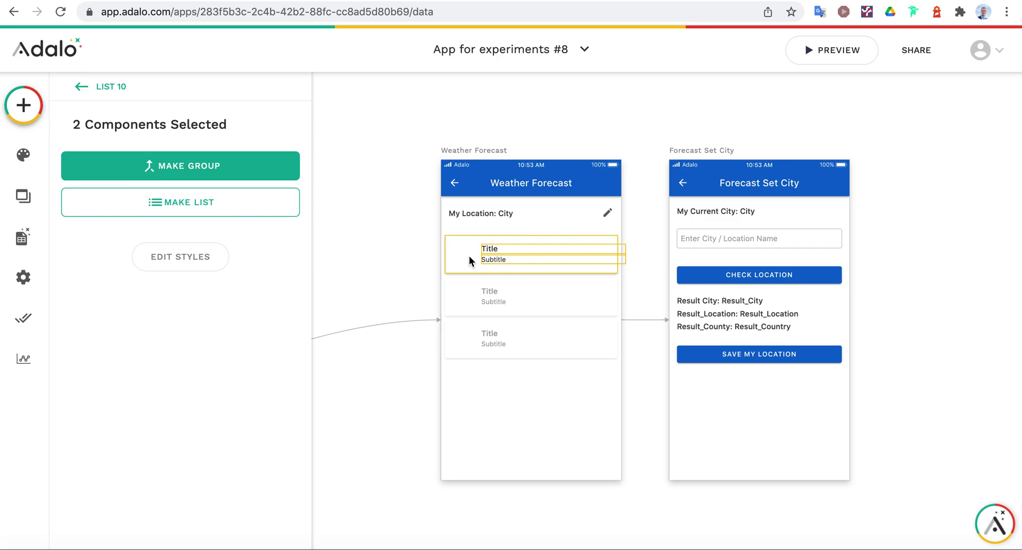
{"action": "left_click", "coordinate": [576, 403]}
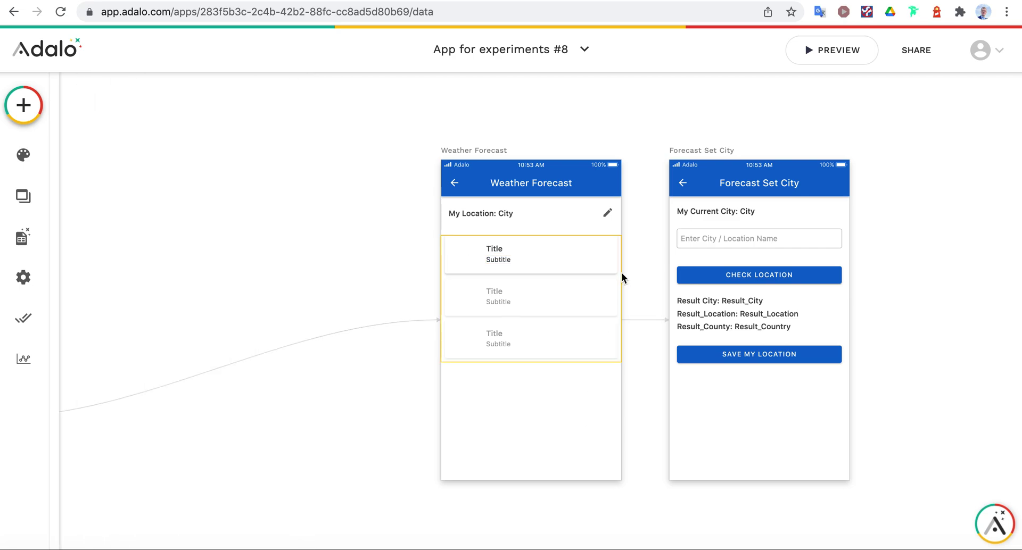
{"action": "left_click", "coordinate": [510, 252]}
{"action": "left_click_drag", "start_coordinate": [630, 252], "coordinate": [613, 249]}
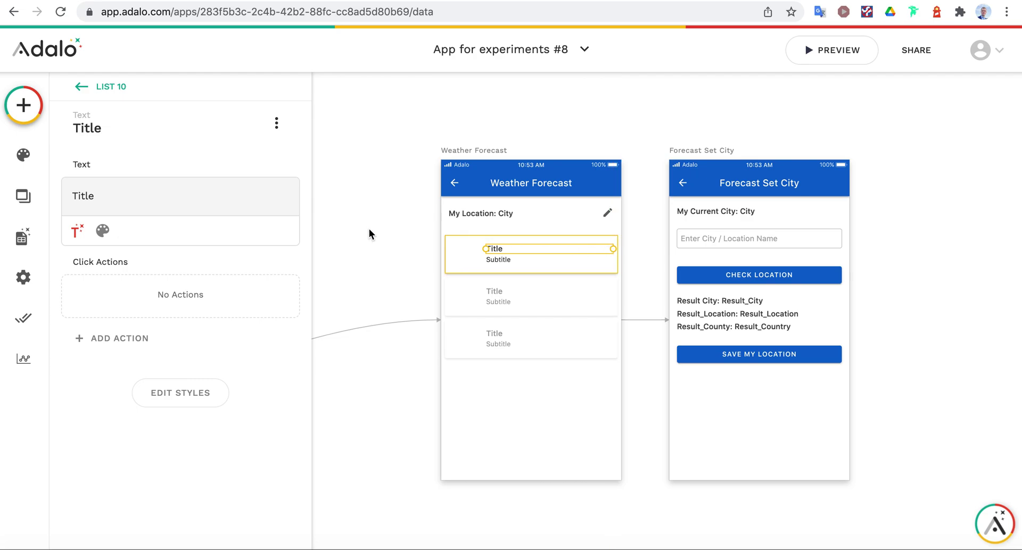
Replace the list title's text with the current WeatherAPI Forecast's date, using the Date format
{"action": "double_click", "coordinate": [96, 195]}
{"action": "key", "text": "BackSpace"}
{"action": "left_click", "coordinate": [71, 232]}
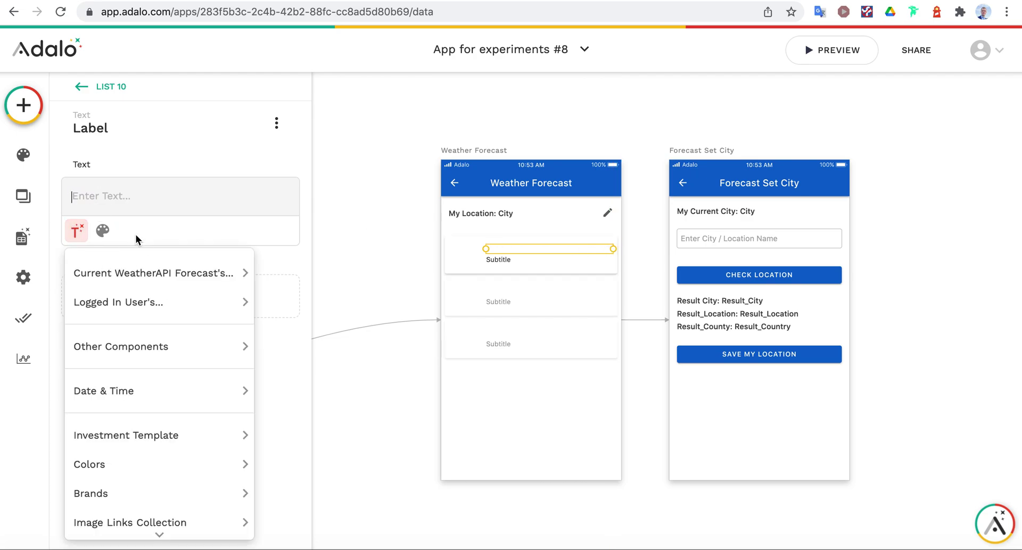
{"action": "mouse_move", "coordinate": [147, 272]}
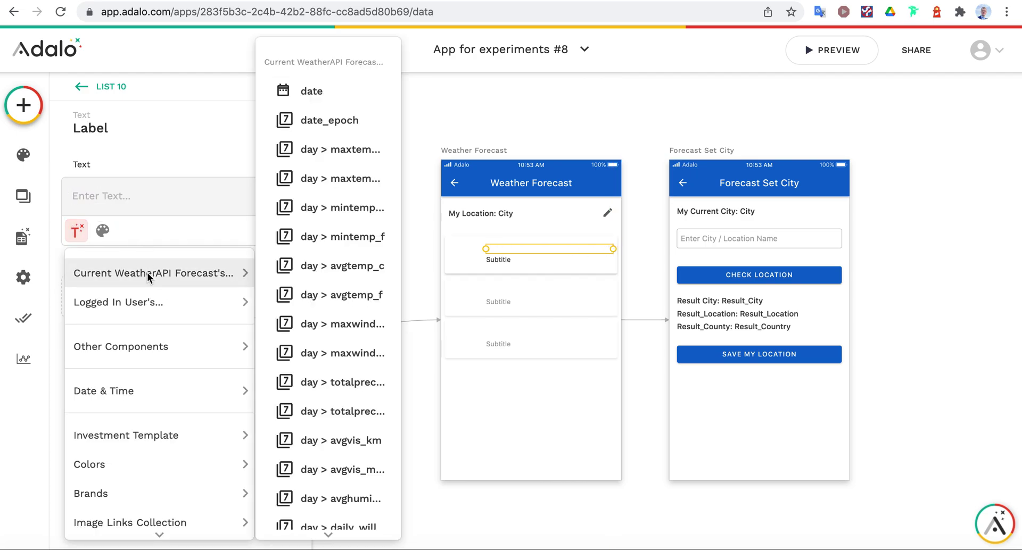
{"action": "left_click", "coordinate": [312, 91]}
{"action": "left_click", "coordinate": [218, 201]}
{"action": "left_click", "coordinate": [175, 283]}
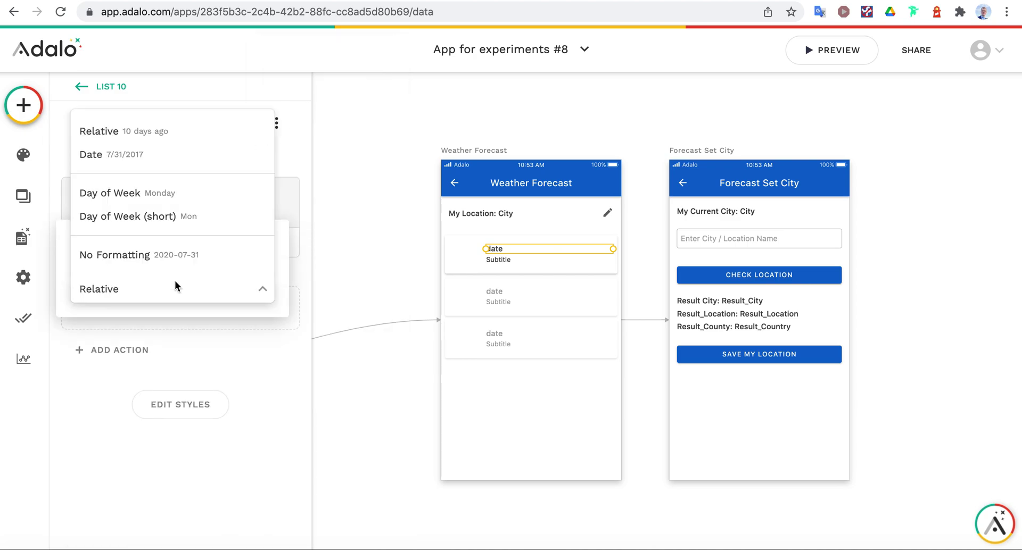
{"action": "left_click", "coordinate": [137, 155]}
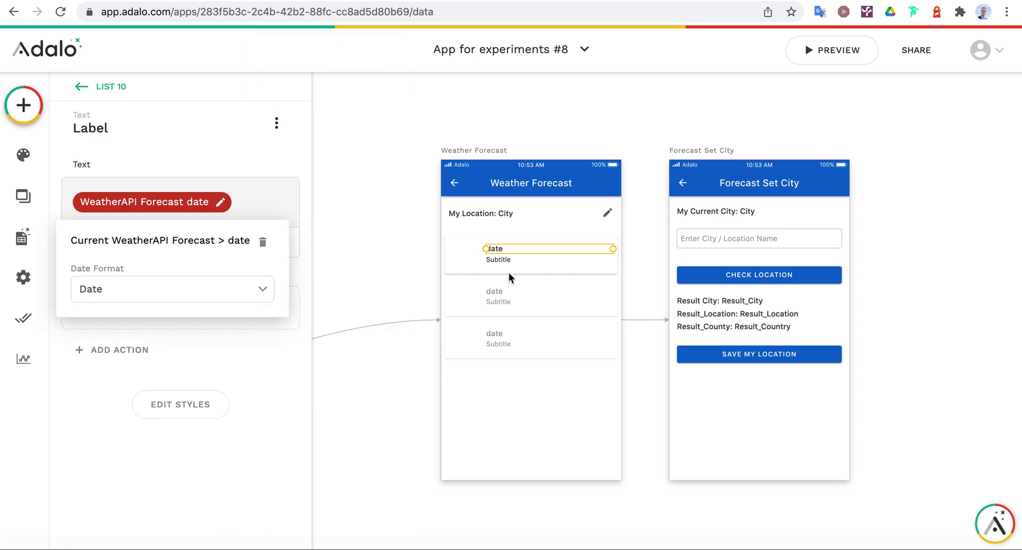
Shorten the list's subtitle so that it ends inside the card, in line with the date text
{"action": "left_click", "coordinate": [517, 258]}
{"action": "left_click", "coordinate": [517, 258]}
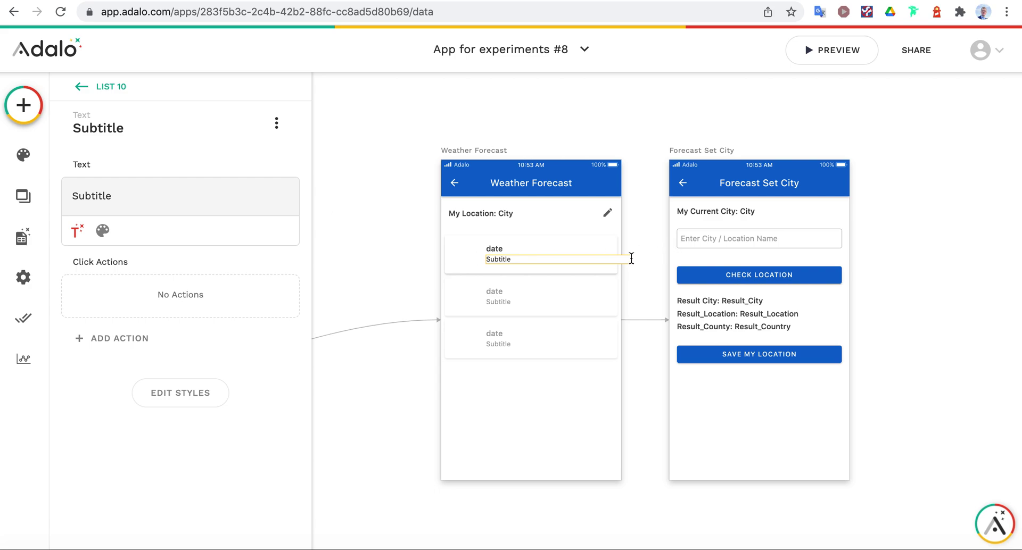
{"action": "left_click_drag", "start_coordinate": [630, 260], "coordinate": [611, 259]}
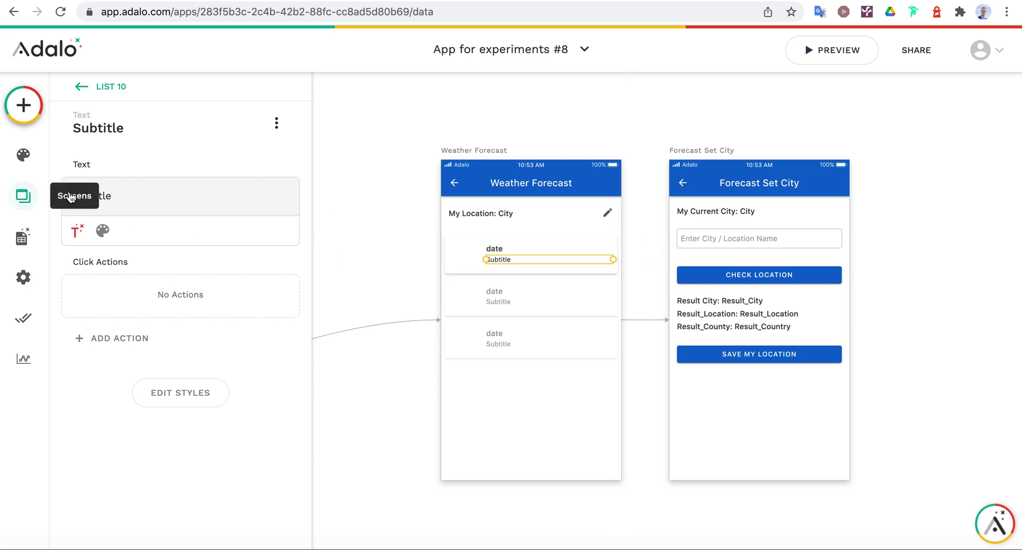
Replace the list subtitle's text with "Temperature (max/min): " followed by the current WeatherAPI Forecast's day > maxtemp_c value
{"action": "left_click", "coordinate": [23, 195]}
{"action": "left_click", "coordinate": [504, 258]}
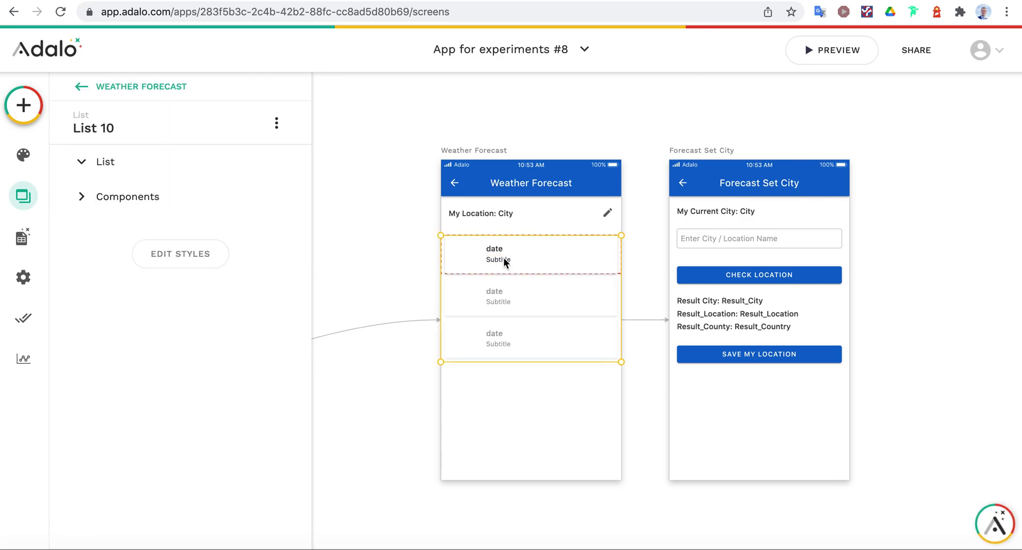
{"action": "left_click", "coordinate": [503, 258]}
{"action": "double_click", "coordinate": [99, 194]}
{"action": "type", "text": "Te"}
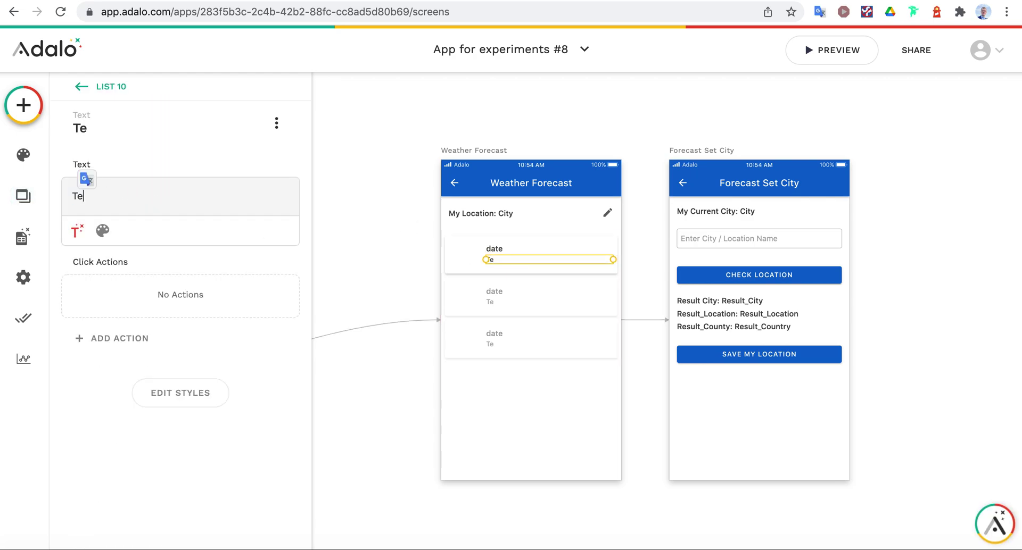
{"action": "type", "text": "mperature"}
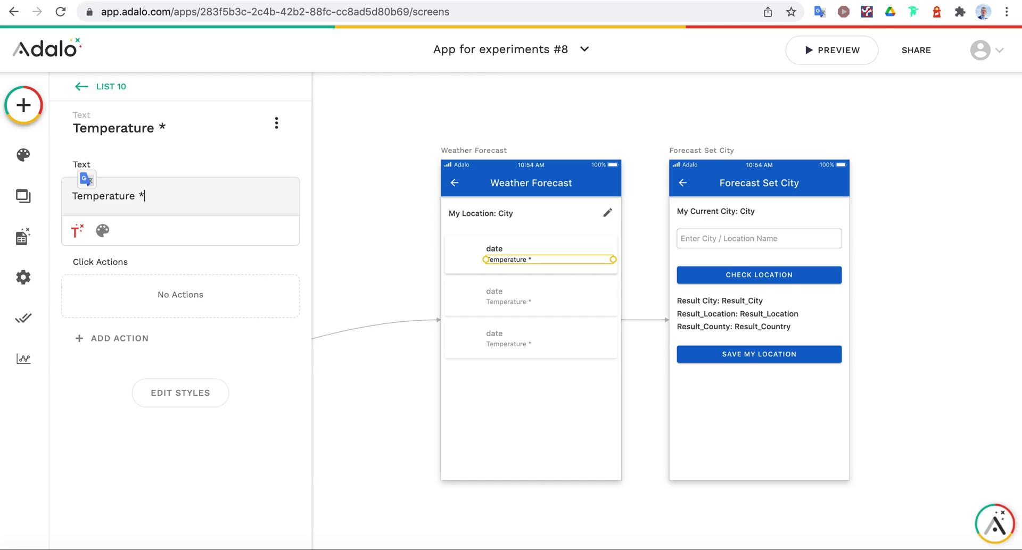
{"action": "type", "text": " (max/mi"}
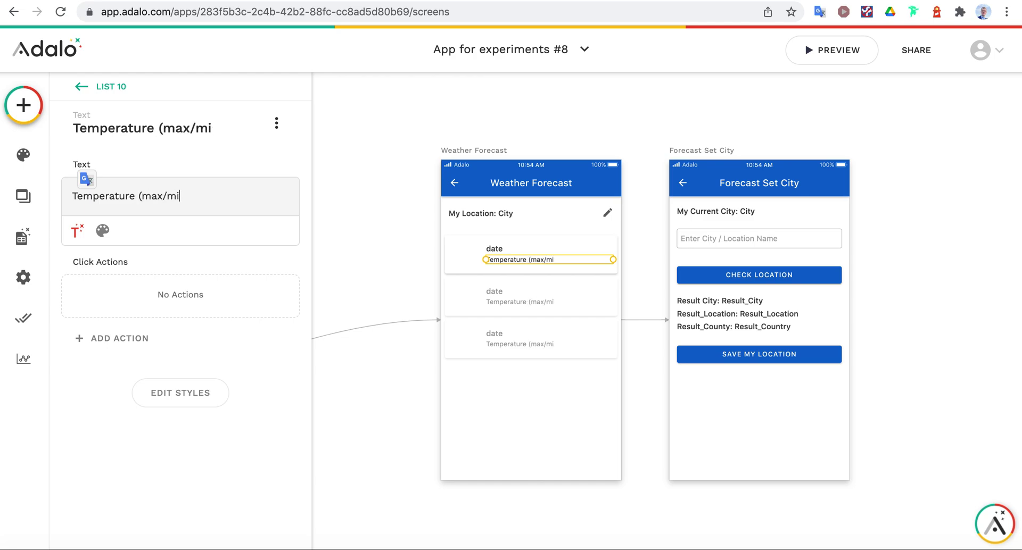
{"action": "type", "text": "n):"}
{"action": "left_click", "coordinate": [77, 230]}
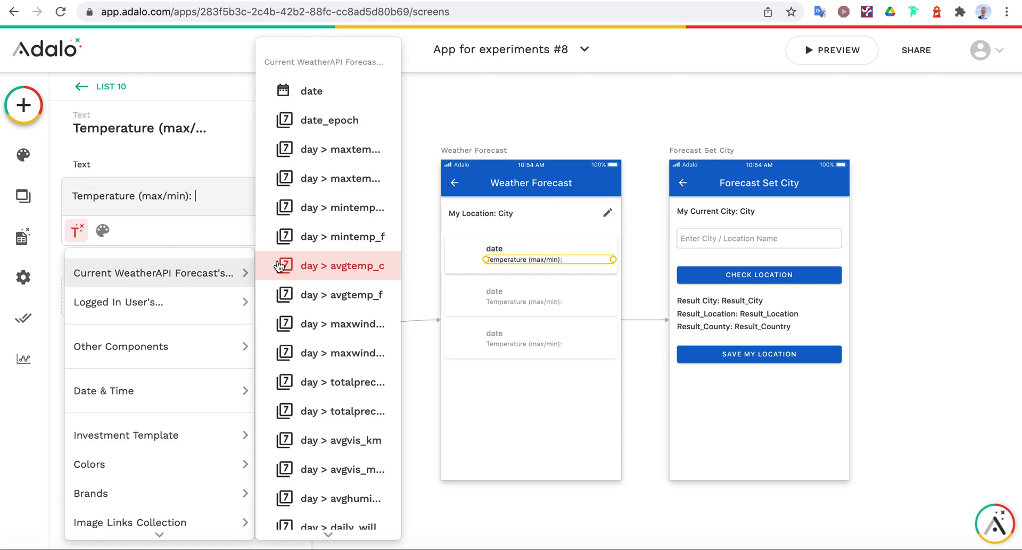
{"action": "left_click", "coordinate": [361, 154]}
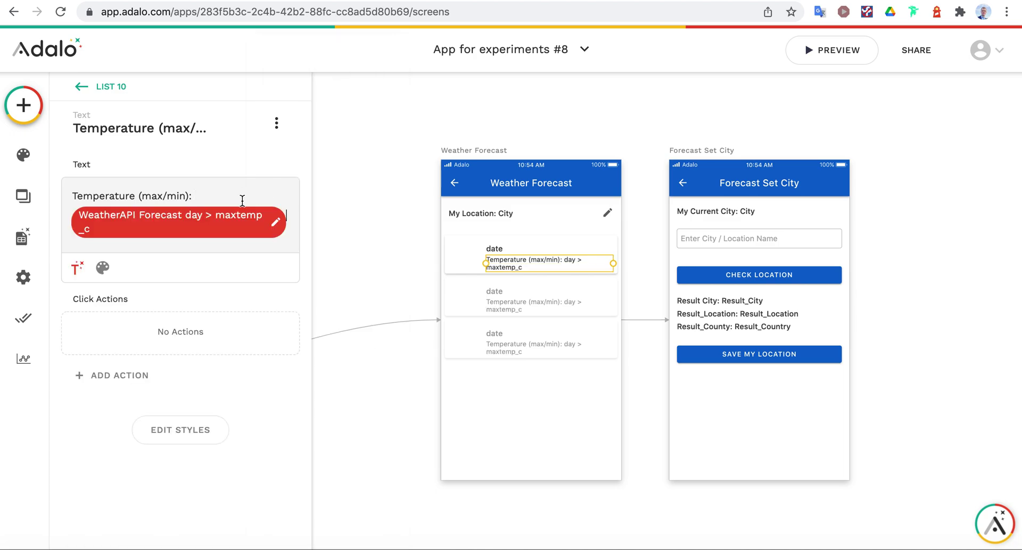
Append a "/" separator and the current WeatherAPI Forecast's day > mintemp_c value to the temperature text
{"action": "key", "text": "Return"}
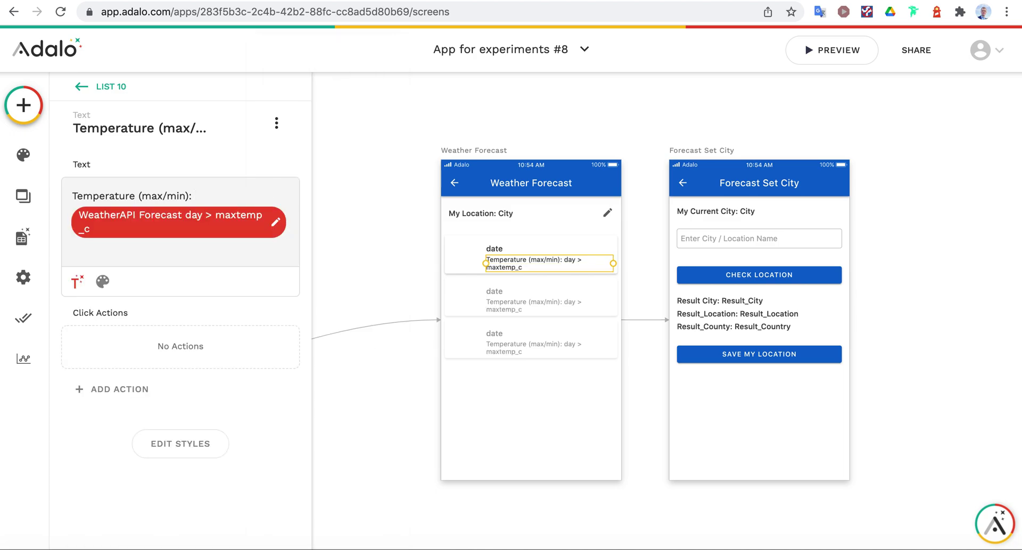
{"action": "left_click", "coordinate": [77, 282]}
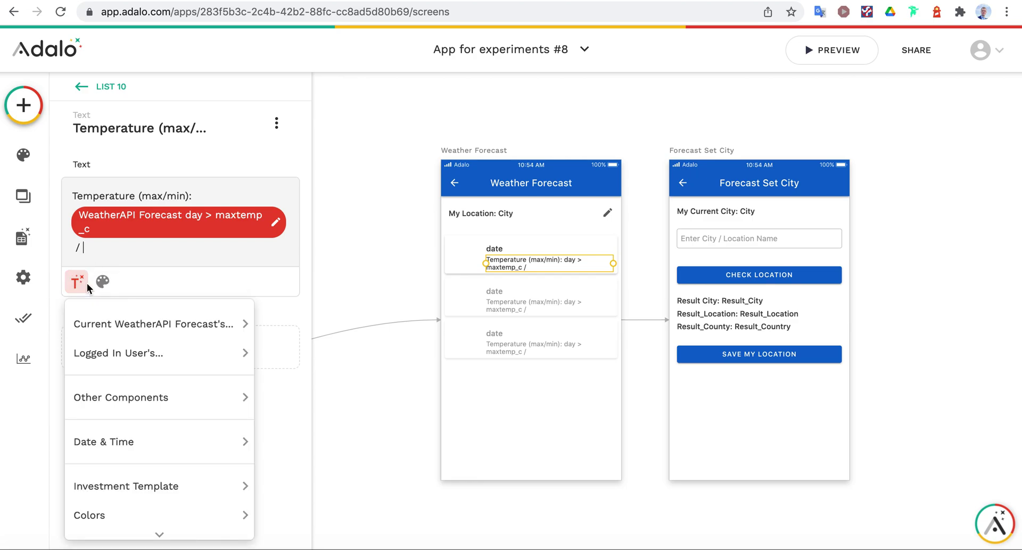
{"action": "mouse_move", "coordinate": [136, 331]}
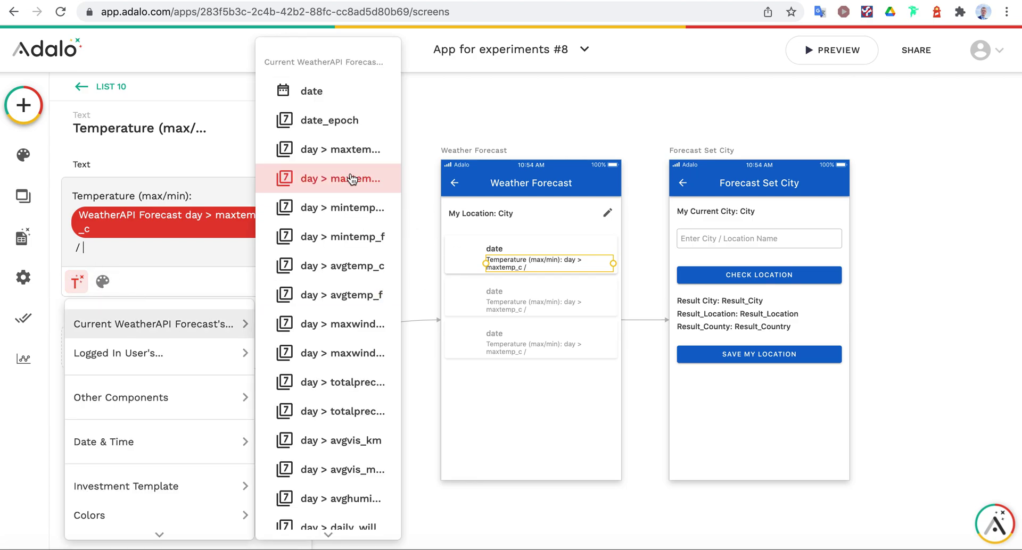
{"action": "left_click", "coordinate": [343, 209]}
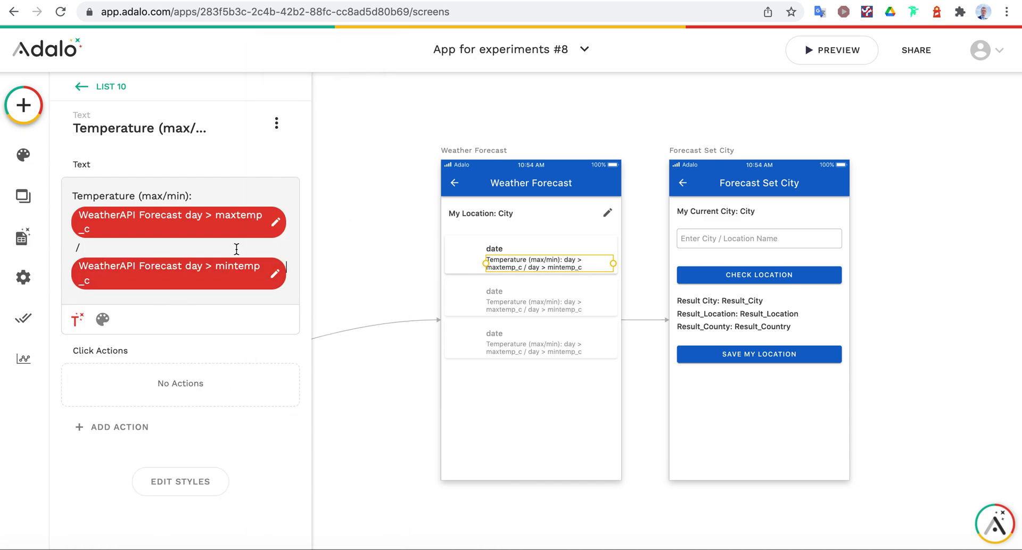
Extend the list card's background rectangle downward to make room for another line below the temperature text
{"action": "left_click", "coordinate": [469, 266]}
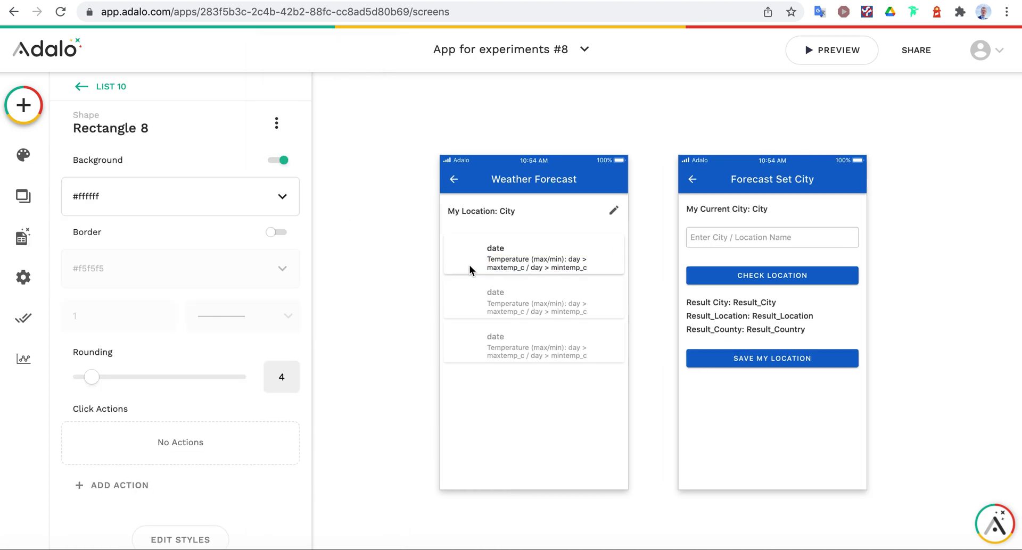
{"action": "scroll", "coordinate": [469, 265], "scroll_direction": "up", "scroll_amount": 3}
{"action": "left_click_drag", "start_coordinate": [476, 282], "coordinate": [478, 324]}
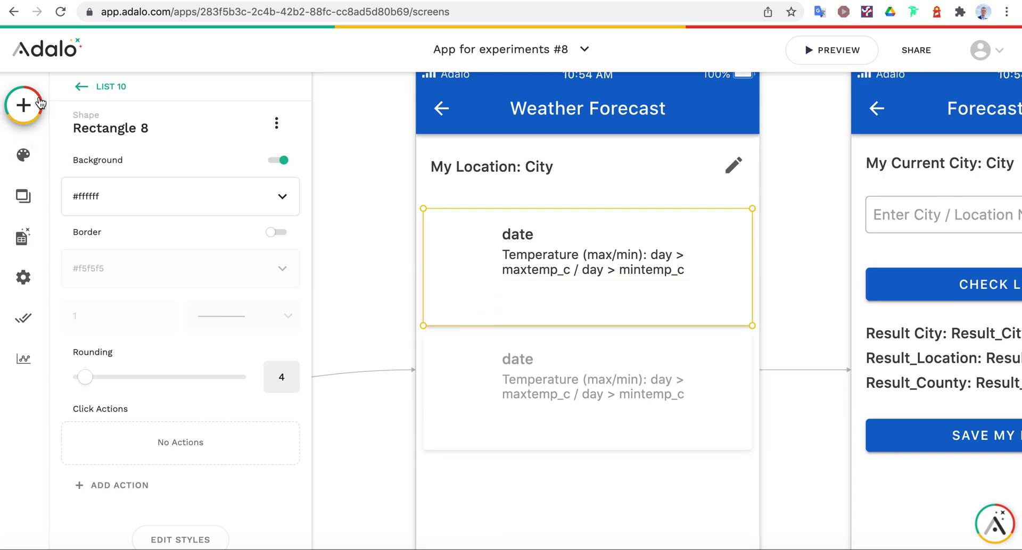
Add a Text component to the card below the temperature text and shorten it to fit inside the card
{"action": "left_click", "coordinate": [24, 113]}
{"action": "left_click_drag", "start_coordinate": [109, 297], "coordinate": [547, 304]}
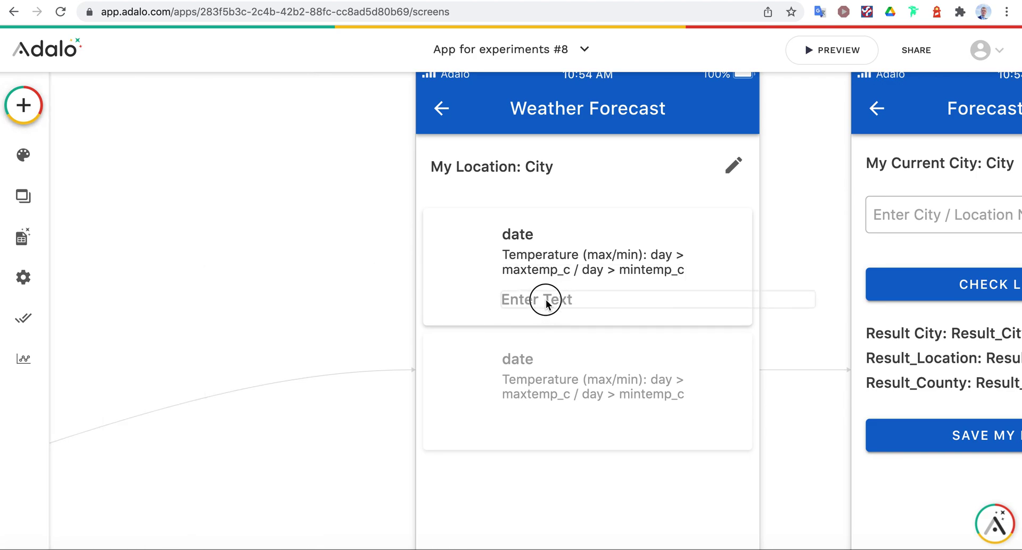
{"action": "left_click_drag", "start_coordinate": [817, 299], "coordinate": [748, 299]}
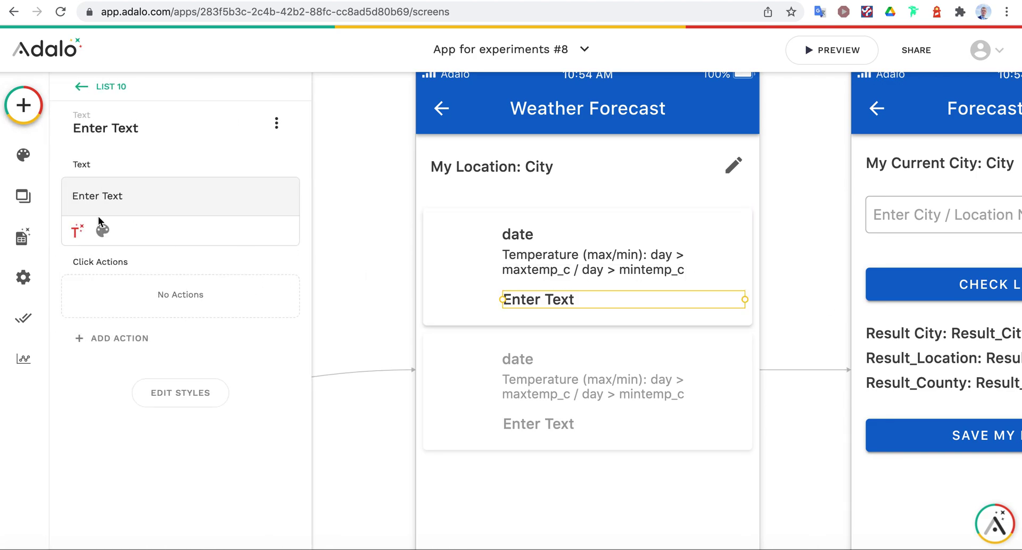
Set the new text to "Conditions: " followed by the current WeatherAPI Forecast's day > condition > text value
{"action": "triple_click", "coordinate": [85, 193]}
{"action": "type", "text": "Conditions;"}
{"action": "key", "text": "BackSpace"}
{"action": "key", "text": "BackSpace"}
{"action": "type", "text": "s"}
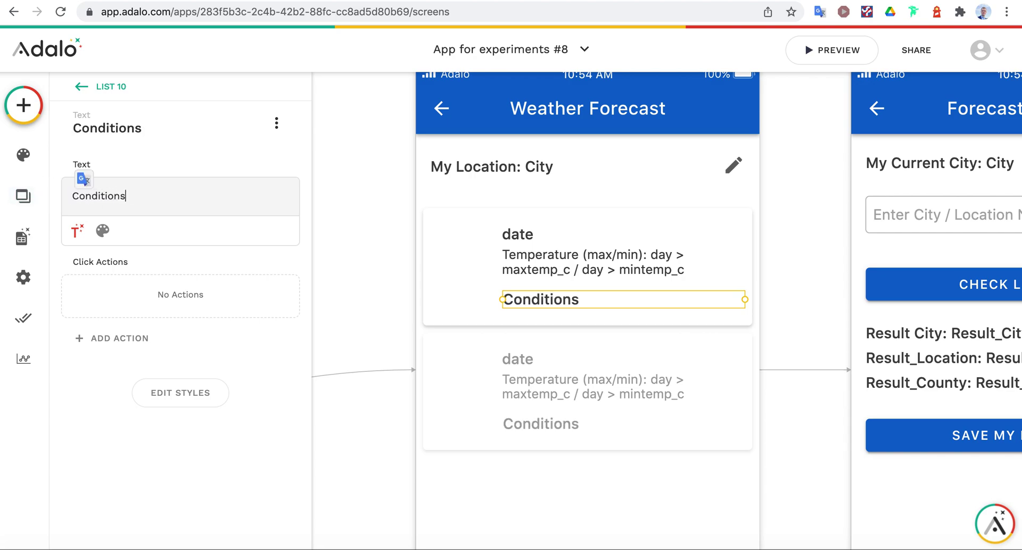
{"action": "type", "text": ":"}
{"action": "left_click", "coordinate": [77, 230]}
{"action": "mouse_move", "coordinate": [165, 261]}
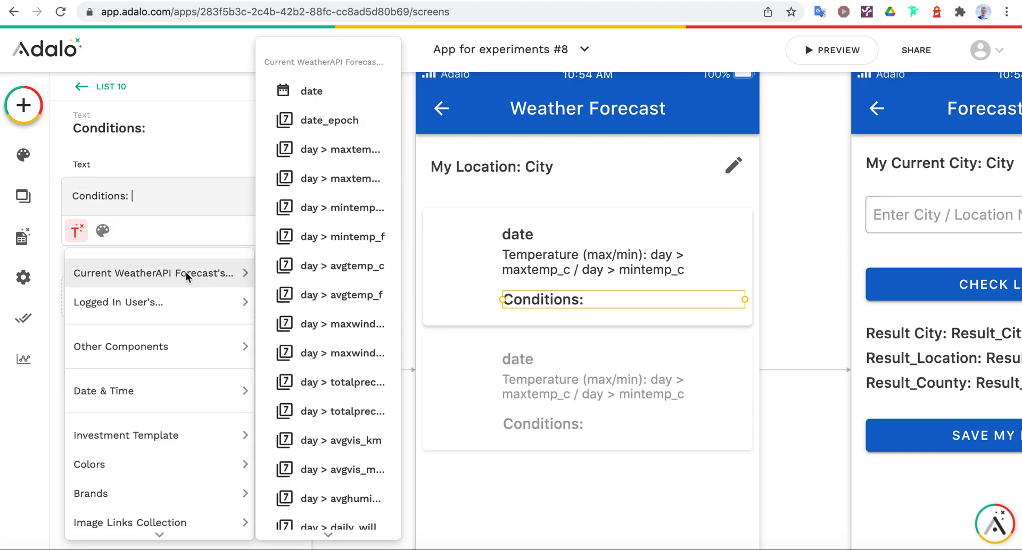
{"action": "scroll", "coordinate": [356, 298], "scroll_direction": "down", "scroll_amount": 3}
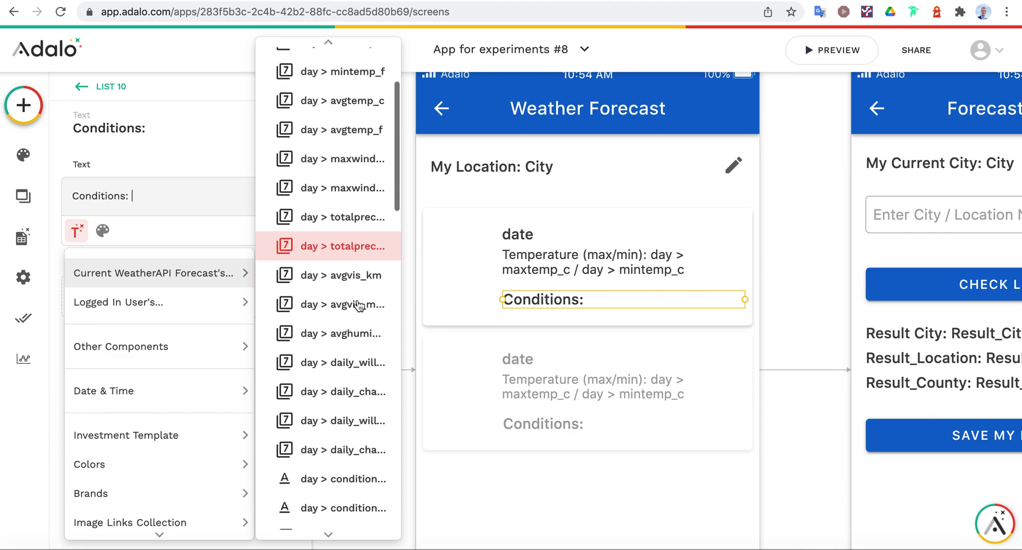
{"action": "scroll", "coordinate": [356, 301], "scroll_direction": "down", "scroll_amount": 3}
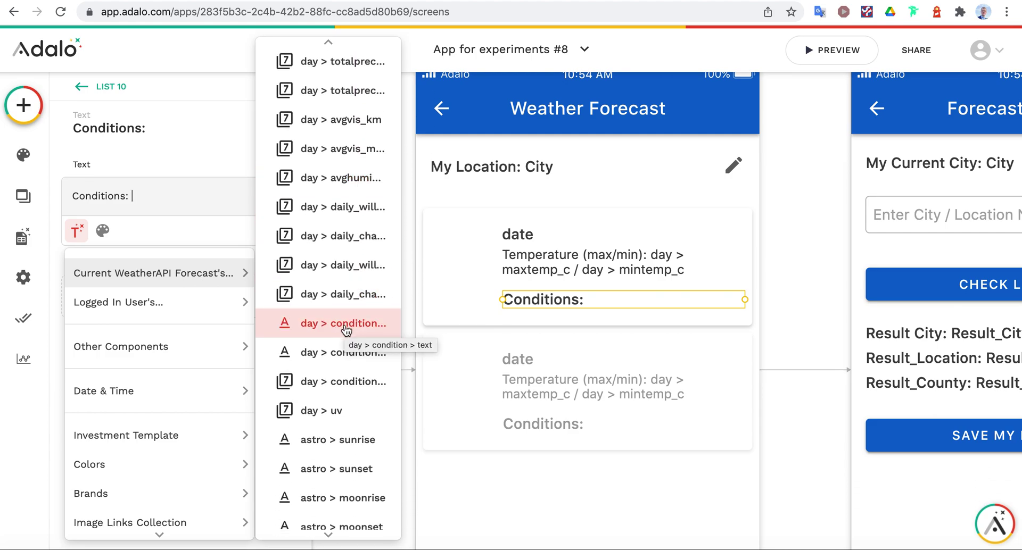
{"action": "left_click", "coordinate": [346, 325]}
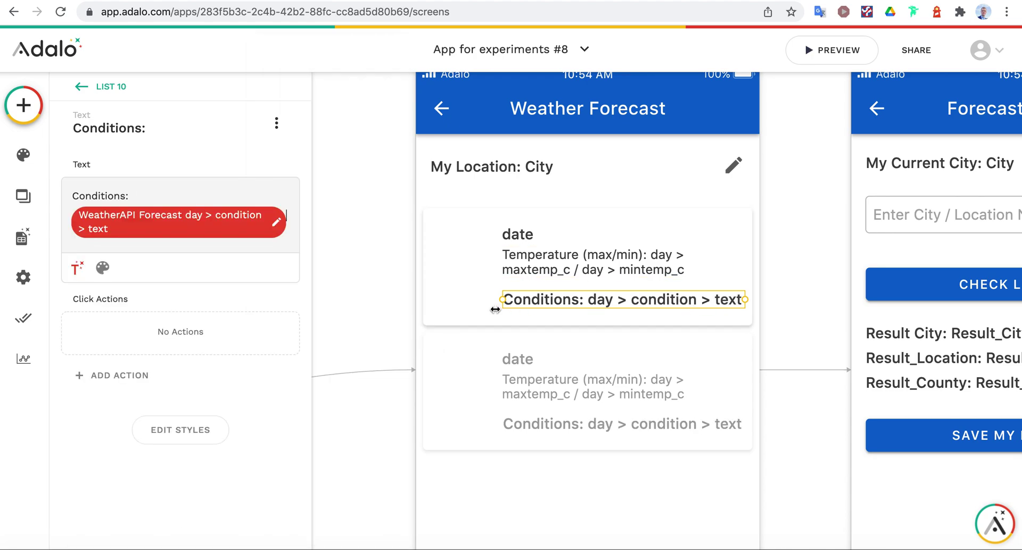
{"action": "left_click", "coordinate": [784, 296]}
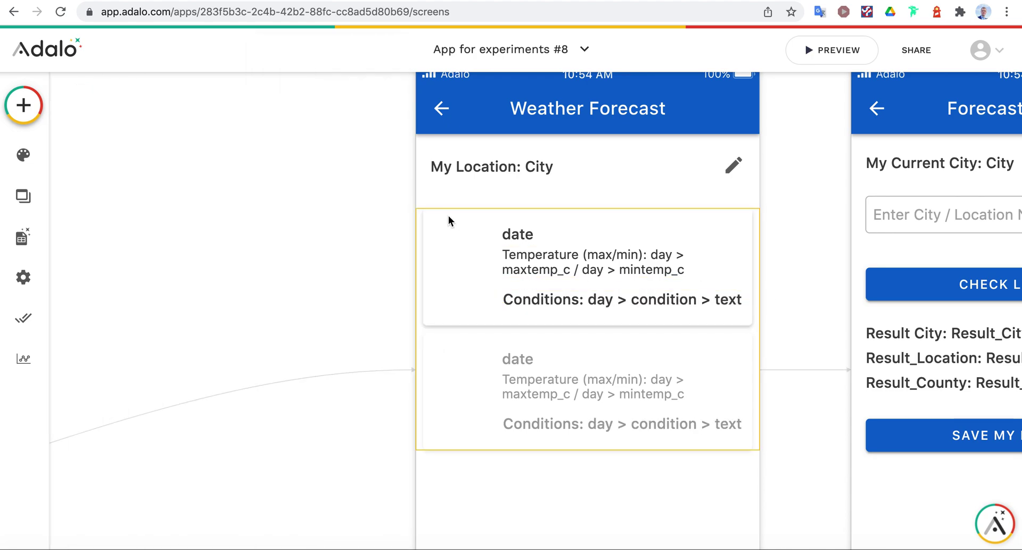
Narrow the temperature and conditions texts slightly from their right ends to leave space inside the card
{"action": "left_click", "coordinate": [516, 240]}
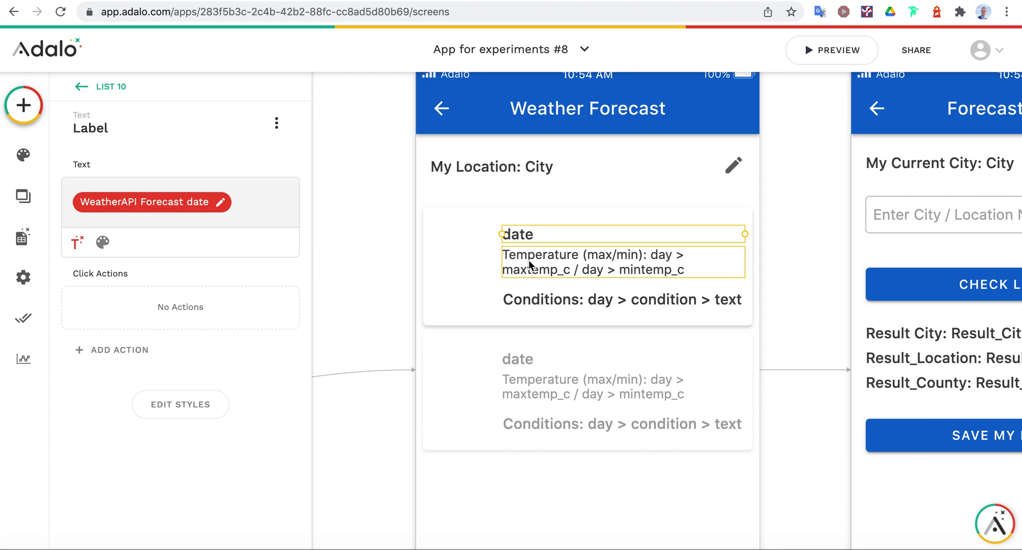
{"action": "left_click", "coordinate": [529, 261]}
{"action": "left_click_drag", "start_coordinate": [744, 261], "coordinate": [734, 234]}
{"action": "left_click", "coordinate": [669, 234]}
{"action": "left_click", "coordinate": [723, 300]}
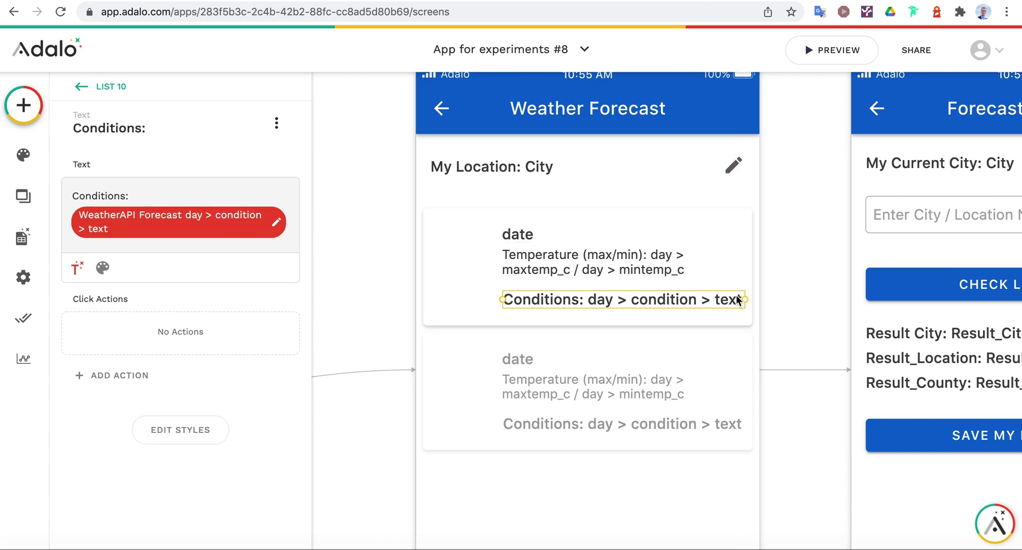
{"action": "left_click_drag", "start_coordinate": [745, 300], "coordinate": [735, 300]}
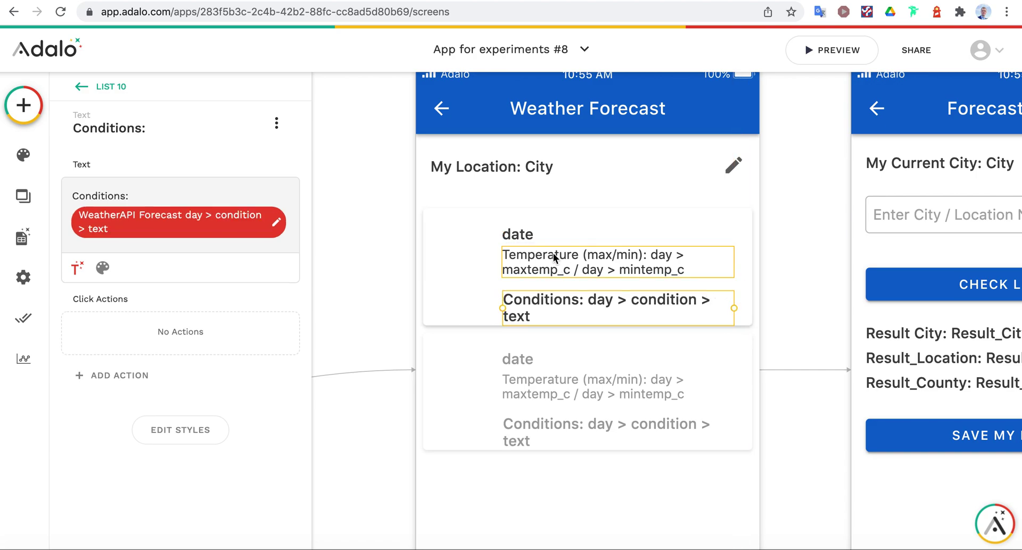
Move the date, temperature and conditions texts together slightly right and up toward the card's upper edge
{"action": "left_click", "coordinate": [559, 270], "text": "shift"}
{"action": "key", "text": "shift+Right"}
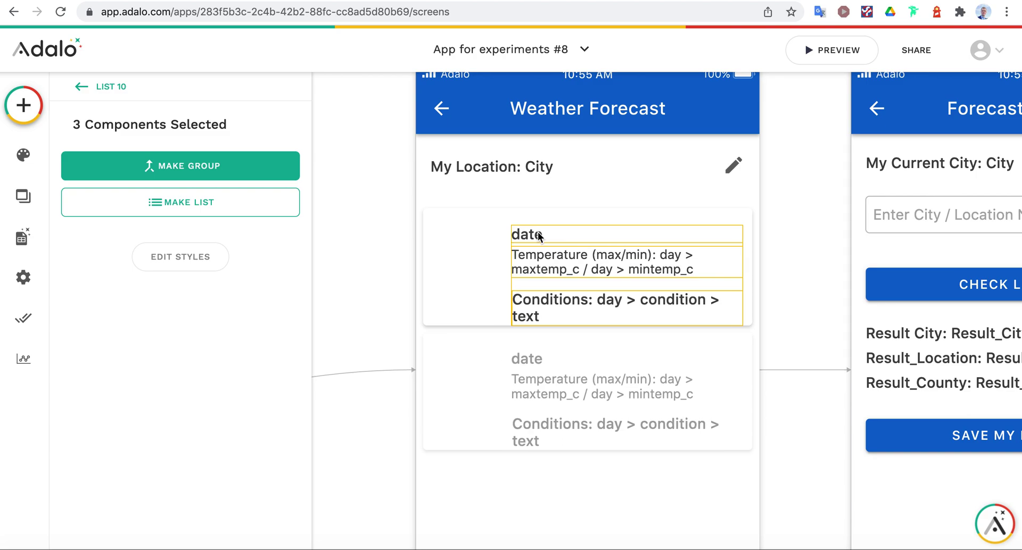
{"action": "key", "text": "shift+Up"}
{"action": "key", "text": "shift+Up"}
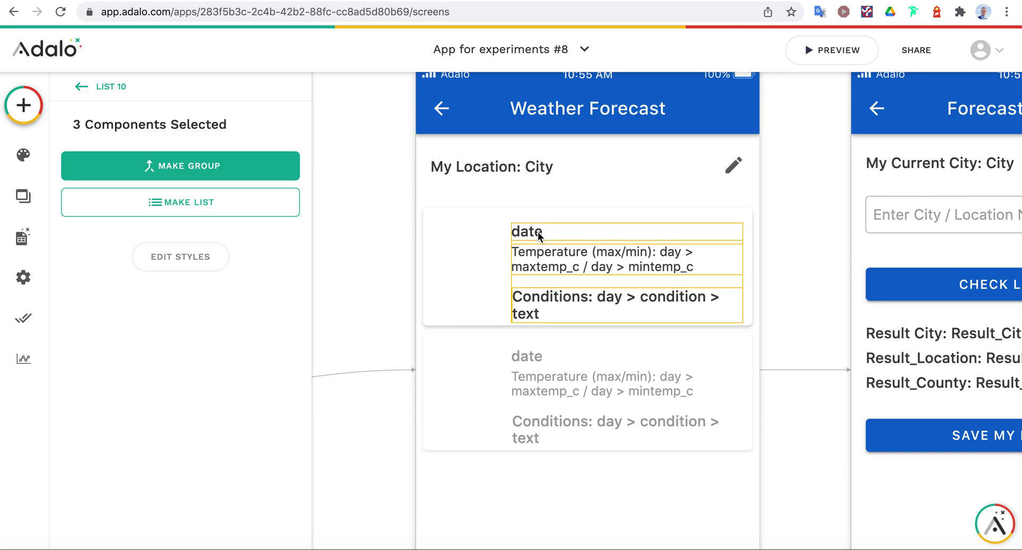
{"action": "key", "text": "Right"}
{"action": "key", "text": "Right"}
{"action": "key", "text": "Right"}
{"action": "key", "text": "Right"}
{"action": "key", "text": "Right"}
{"action": "key", "text": "Down"}
{"action": "key", "text": "Down"}
{"action": "key", "text": "Down"}
{"action": "key", "text": "Down"}
{"action": "key", "text": "Down"}
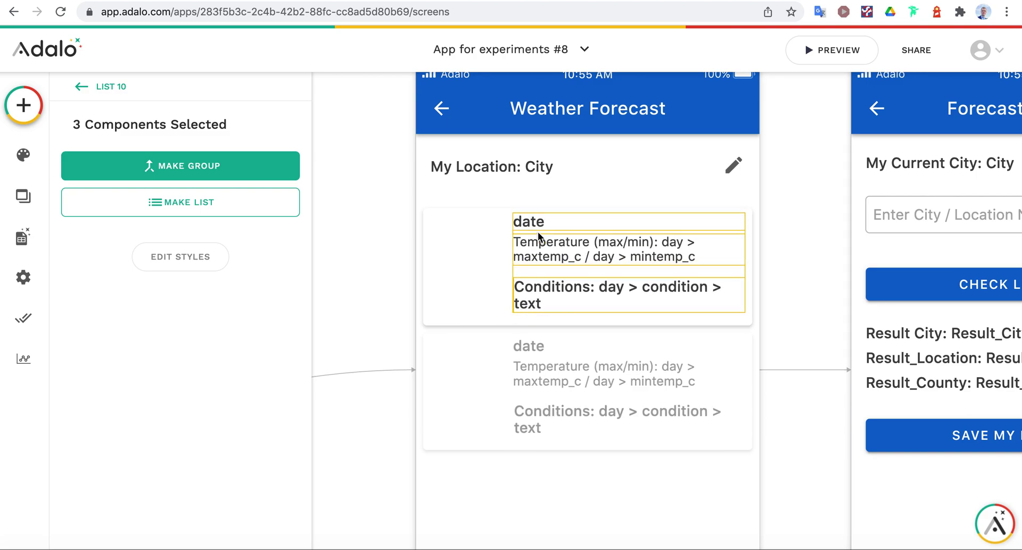
Add an Image component to the card and shrink it to a small square left of the three texts
{"action": "left_click", "coordinate": [434, 354]}
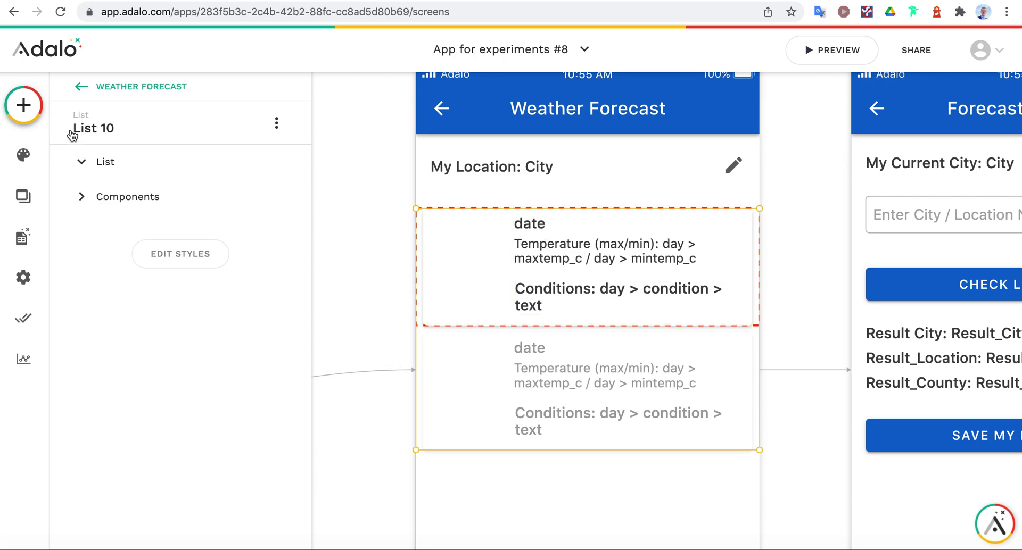
{"action": "key", "text": "Escape"}
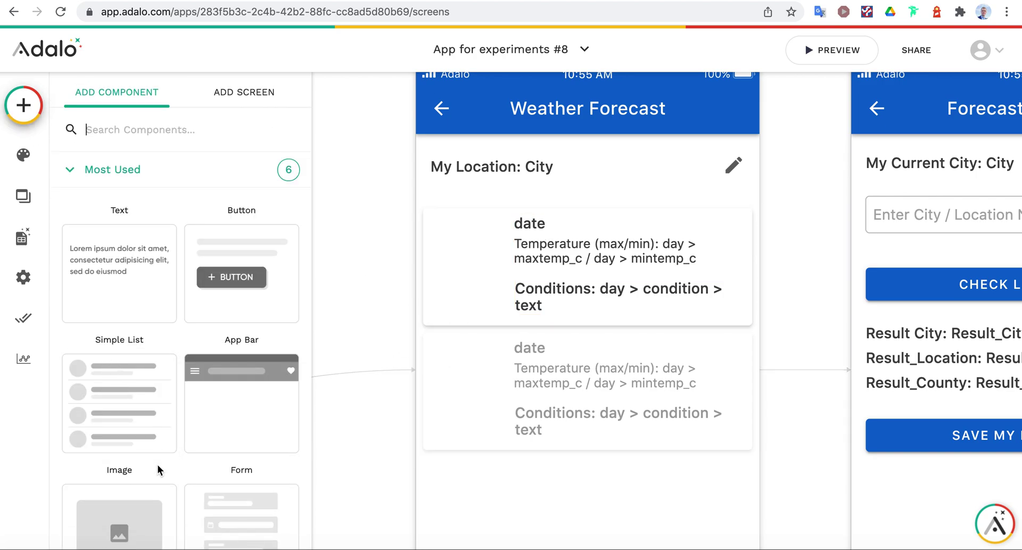
{"action": "scroll", "coordinate": [158, 465], "scroll_direction": "down", "scroll_amount": 3}
{"action": "left_click_drag", "start_coordinate": [118, 365], "coordinate": [607, 311]}
{"action": "left_click_drag", "start_coordinate": [709, 382], "coordinate": [506, 289]}
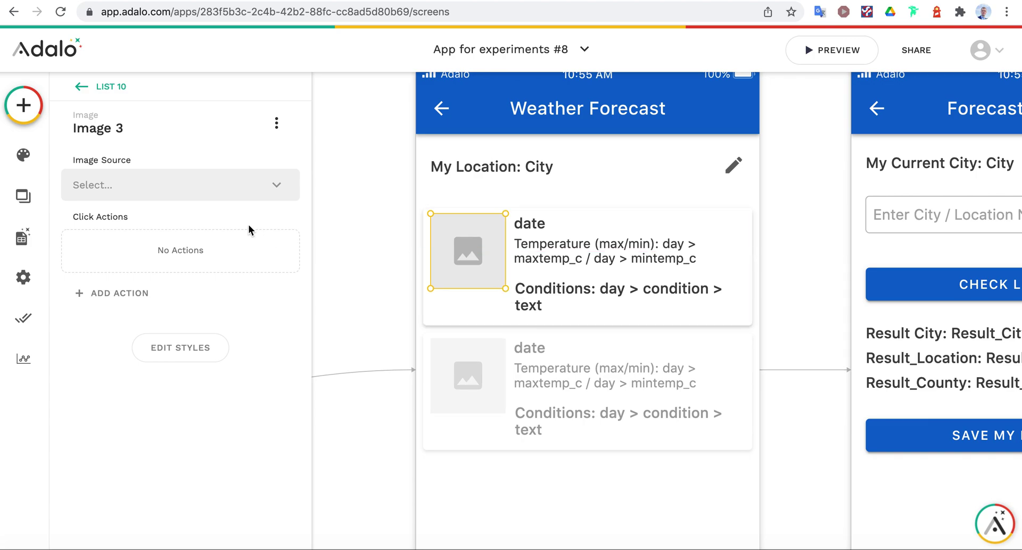
Set the image source to a URL from the current WeatherAPI Forecast's day > condition > icon, and centre the image vertically in the card
{"action": "left_click", "coordinate": [189, 187]}
{"action": "left_click", "coordinate": [141, 283]}
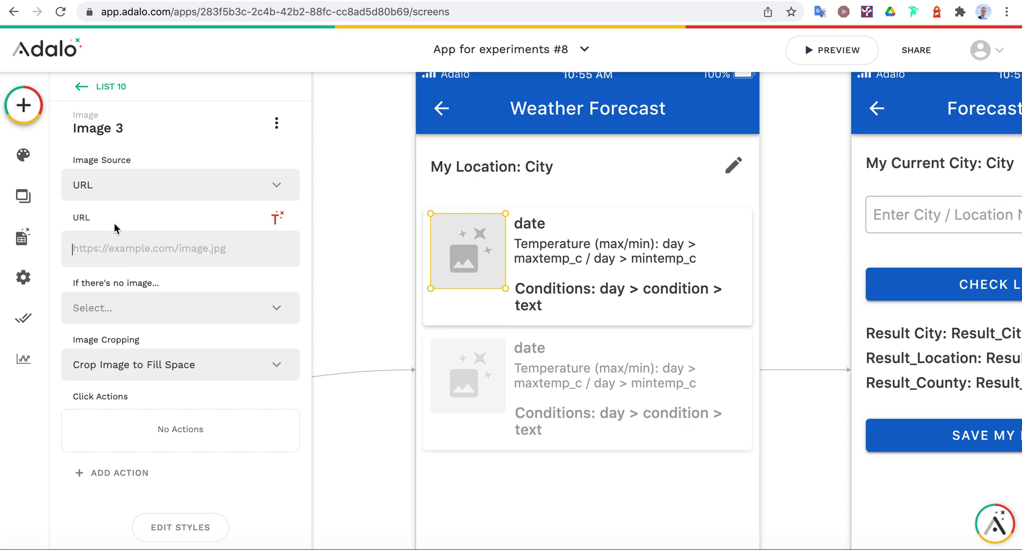
{"action": "left_click", "coordinate": [276, 219]}
{"action": "mouse_move", "coordinate": [282, 261]}
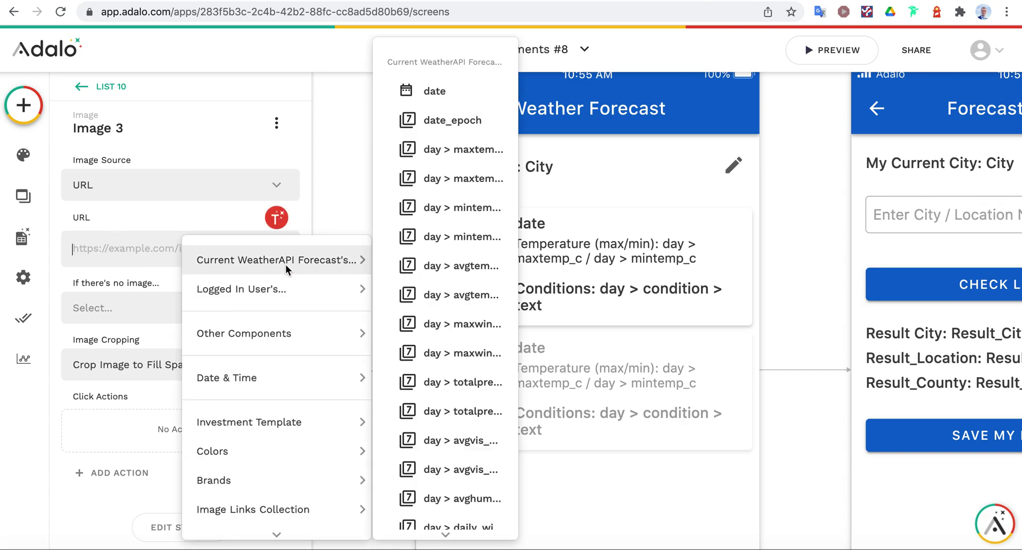
{"action": "scroll", "coordinate": [442, 266], "scroll_direction": "down", "scroll_amount": 7}
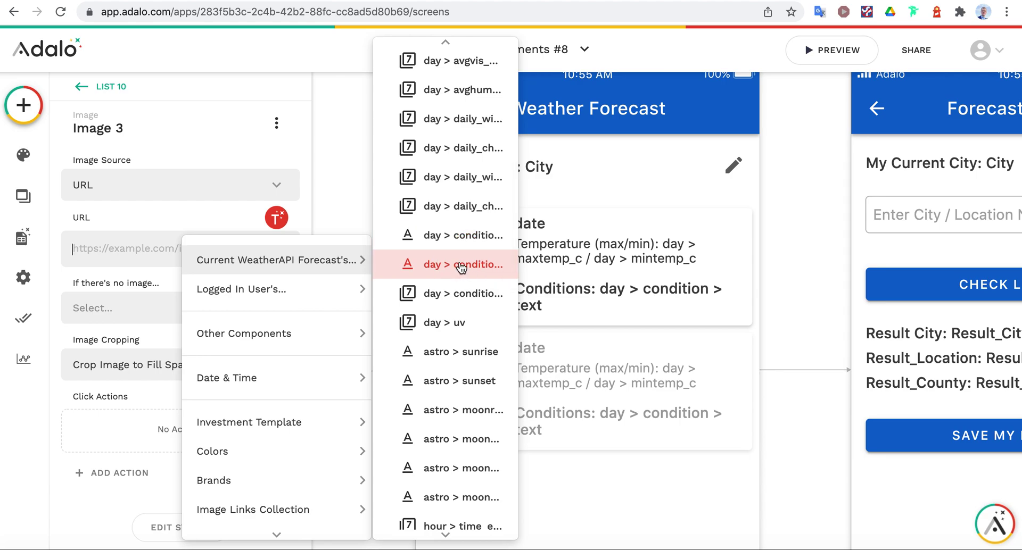
{"action": "left_click", "coordinate": [460, 267]}
{"action": "left_click", "coordinate": [374, 343]}
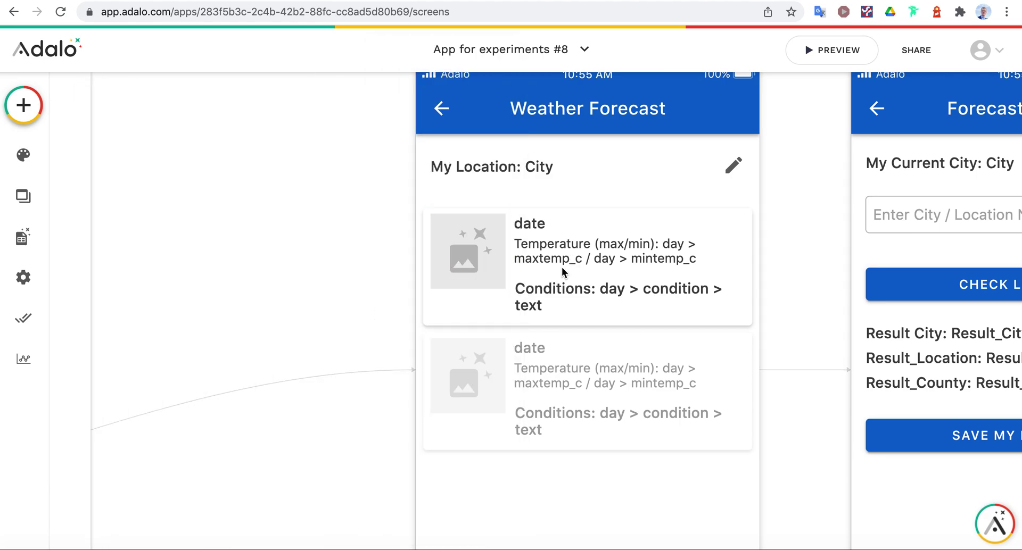
{"action": "left_click", "coordinate": [477, 268]}
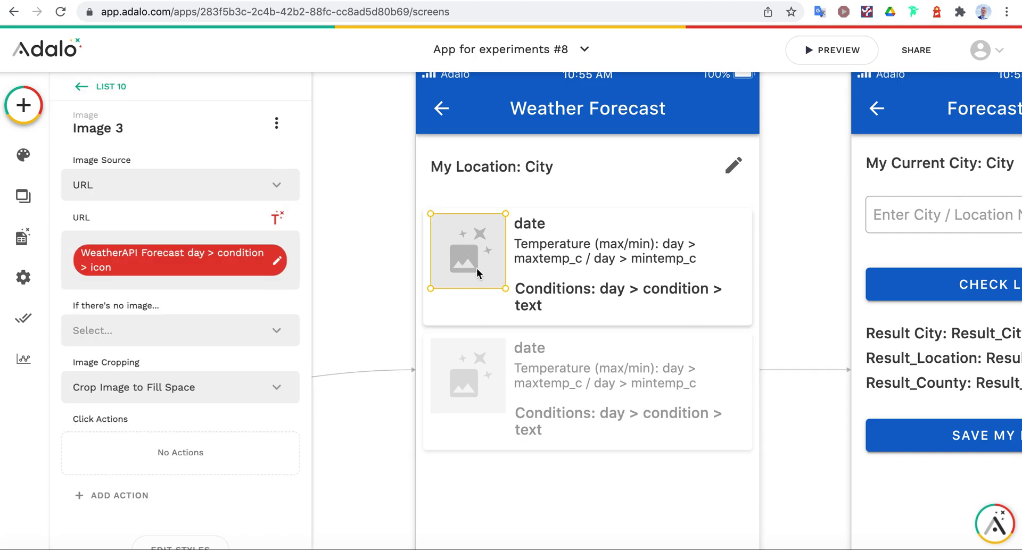
{"action": "left_click_drag", "start_coordinate": [476, 268], "coordinate": [476, 284]}
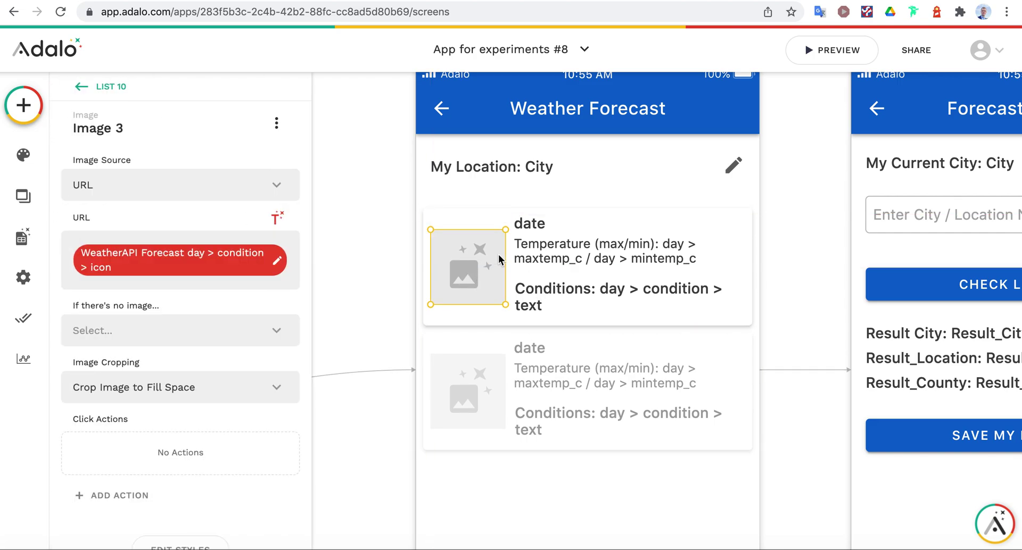
Preview the app and open its Weather Forecast screen from the home screen
{"action": "left_click", "coordinate": [788, 261]}
{"action": "left_click", "coordinate": [839, 40]}
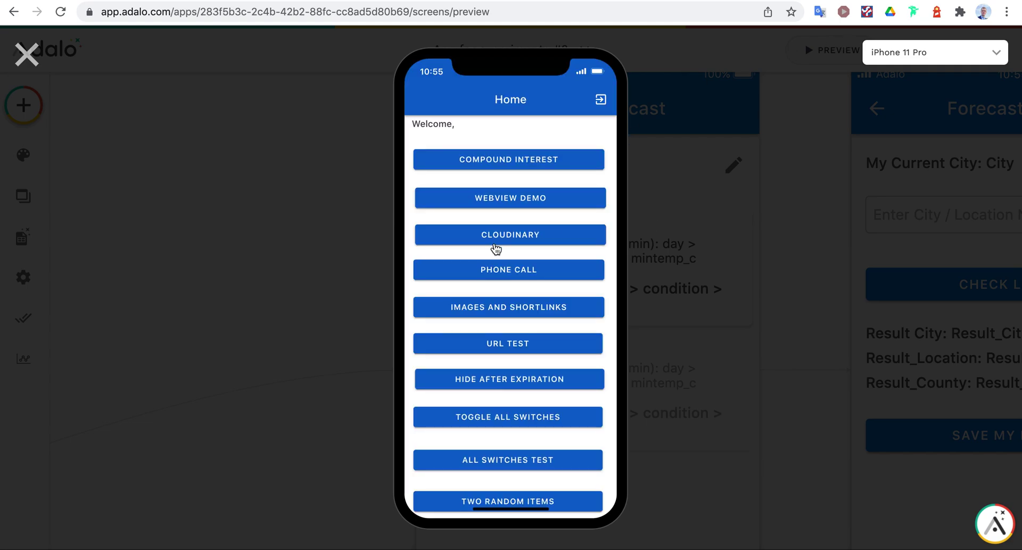
{"action": "scroll", "coordinate": [559, 372], "scroll_direction": "down", "scroll_amount": 3}
{"action": "left_click", "coordinate": [503, 478]}
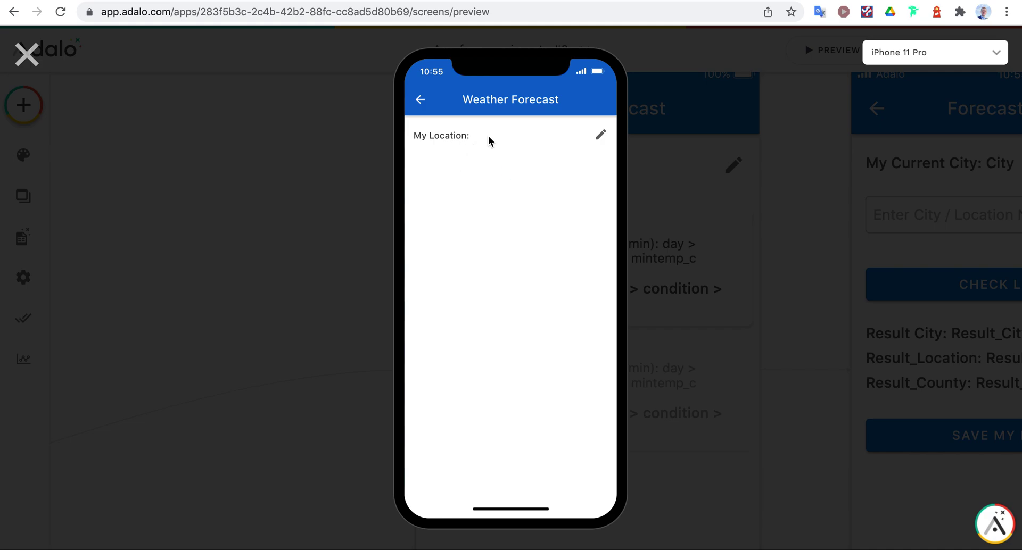
Replace the city entry with New York, check and save it as the location, and return to the forecast
{"action": "left_click", "coordinate": [600, 139]}
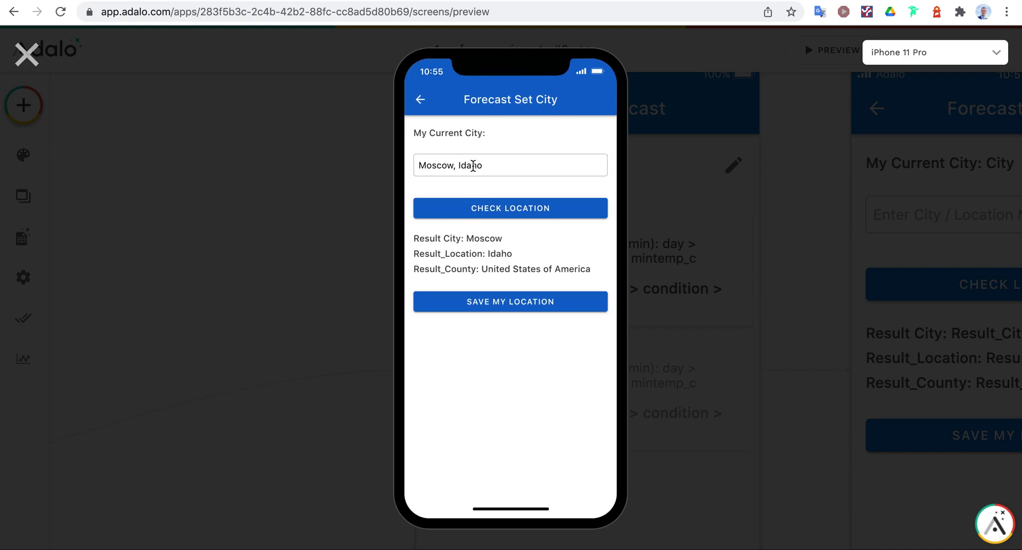
{"action": "left_click", "coordinate": [457, 165]}
{"action": "key", "text": "BackSpace"}
{"action": "key", "text": "BackSpace"}
{"action": "key", "text": "BackSpace"}
{"action": "key", "text": "BackSpace"}
{"action": "key", "text": "BackSpace"}
{"action": "key", "text": "BackSpace"}
{"action": "key", "text": "super+a"}
{"action": "type", "text": "N"}
{"action": "left_click", "coordinate": [553, 209]}
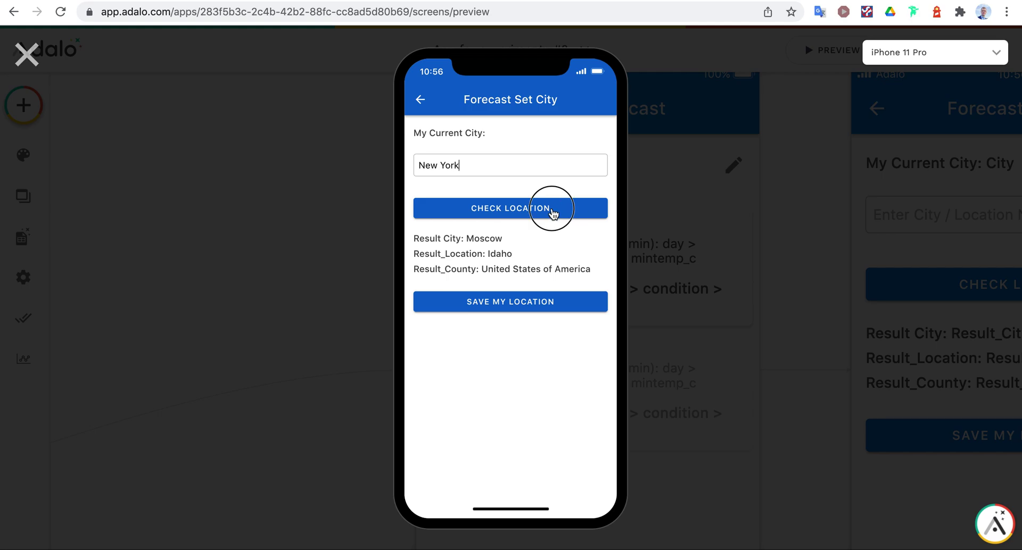
{"action": "left_click", "coordinate": [497, 308]}
{"action": "left_click", "coordinate": [420, 99]}
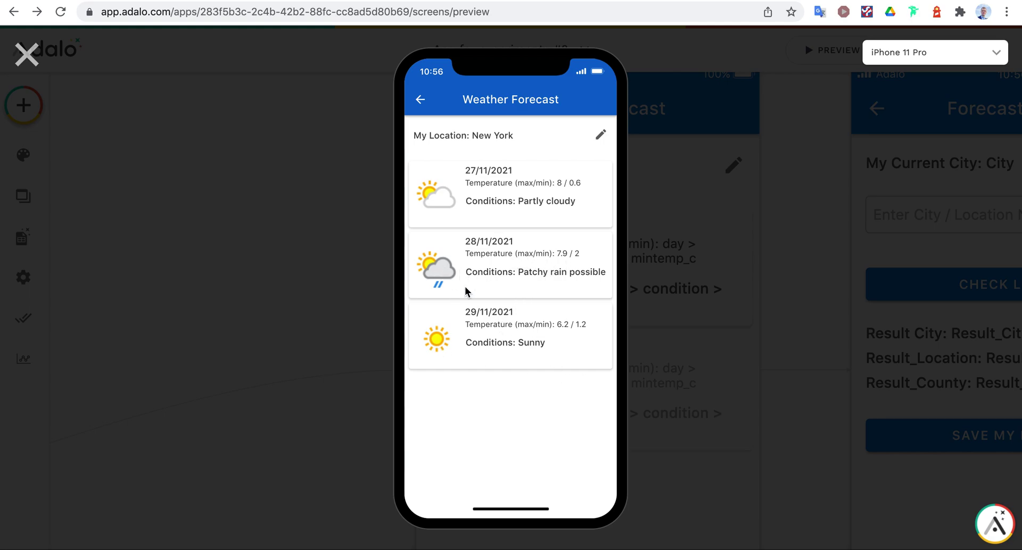
Save Los Angeles as the location without checking it, and return to the Weather Forecast screen
{"action": "left_click", "coordinate": [599, 135]}
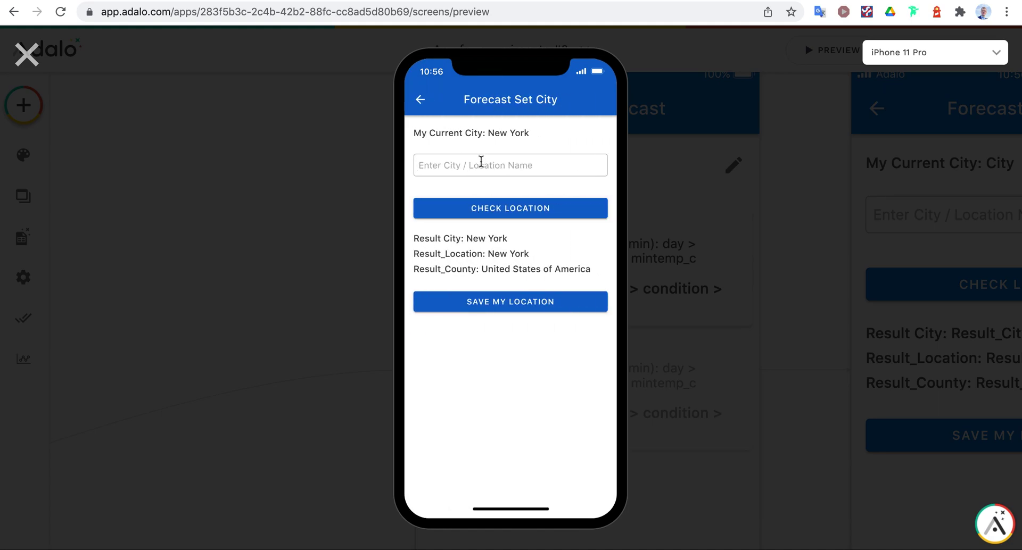
{"action": "left_click", "coordinate": [481, 161]}
{"action": "type", "text": "Los Angeles"}
{"action": "left_click", "coordinate": [495, 307]}
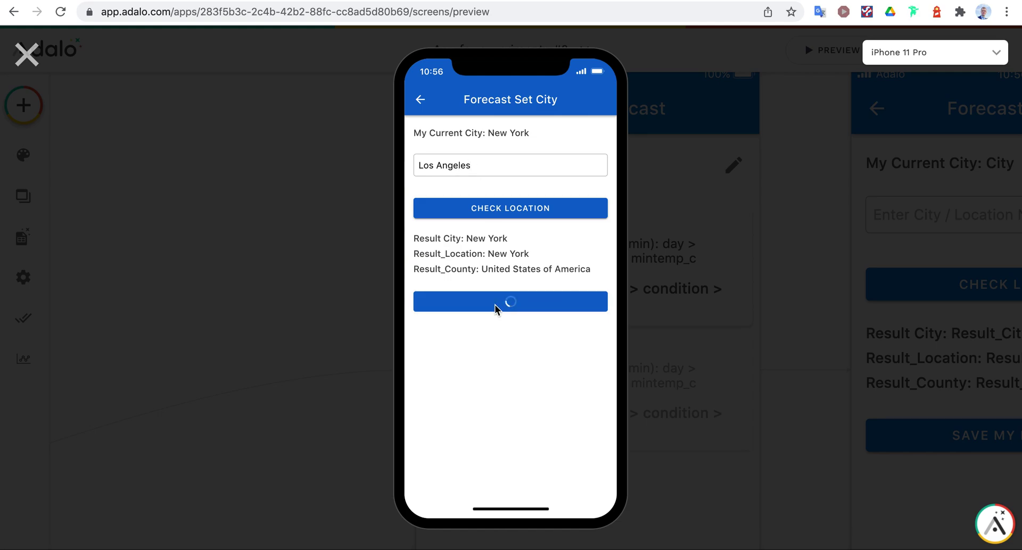
{"action": "left_click", "coordinate": [420, 99]}
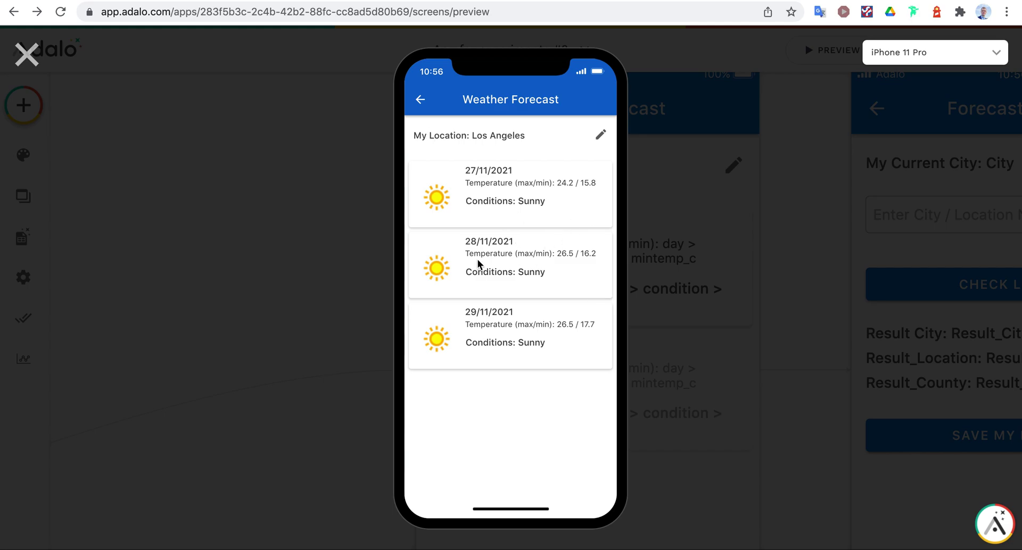
Reopen the city settings and check the location St. Louis, followed by the more specific St. Louis Missouri
{"action": "left_click", "coordinate": [600, 134]}
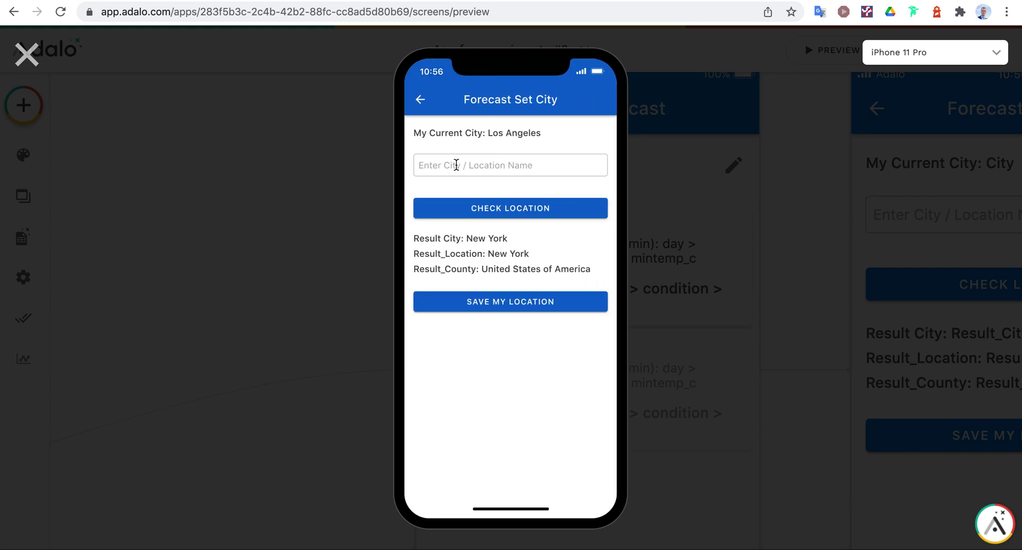
{"action": "left_click", "coordinate": [456, 165]}
{"action": "type", "text": "St. Louis"}
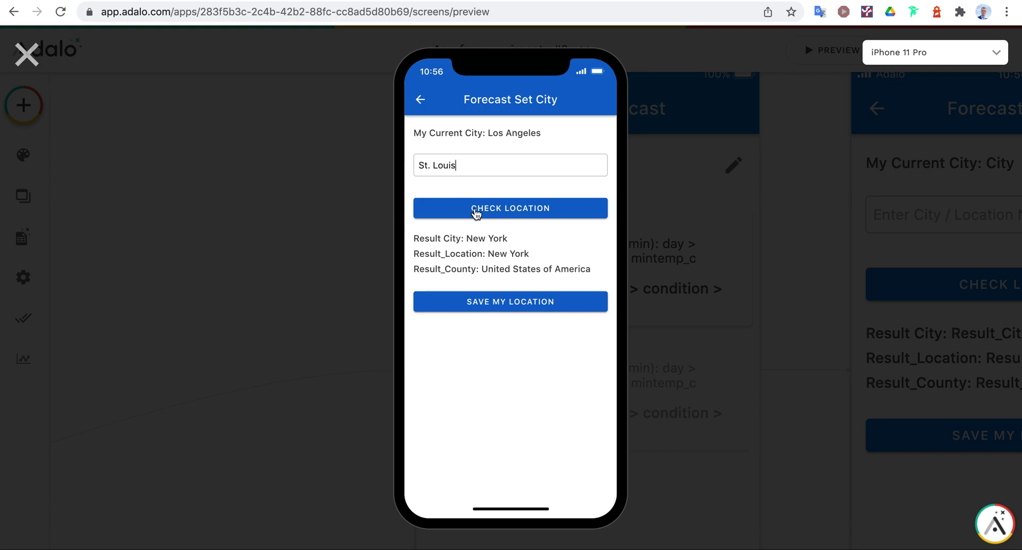
{"action": "left_click", "coordinate": [475, 212]}
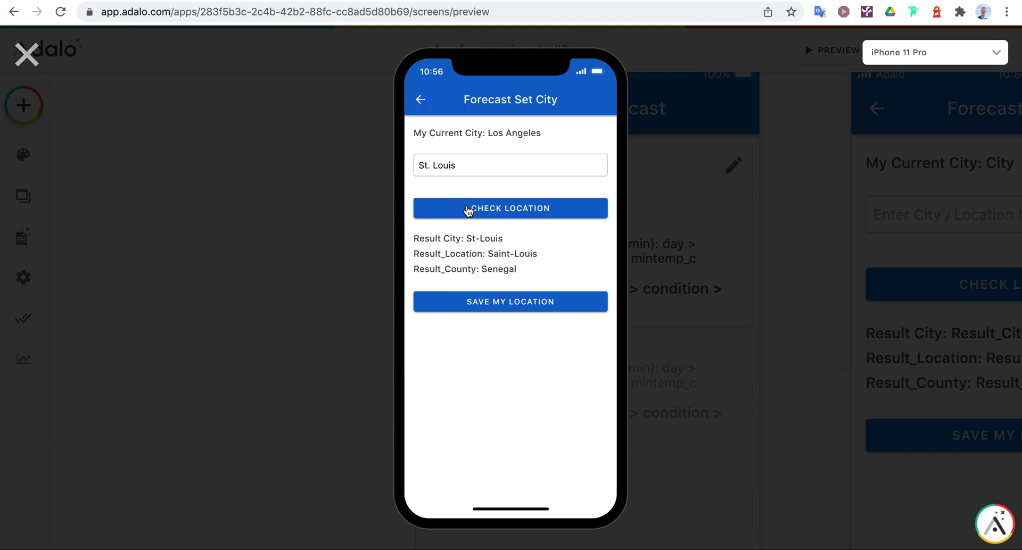
{"action": "left_click", "coordinate": [516, 163]}
{"action": "left_click", "coordinate": [514, 210]}
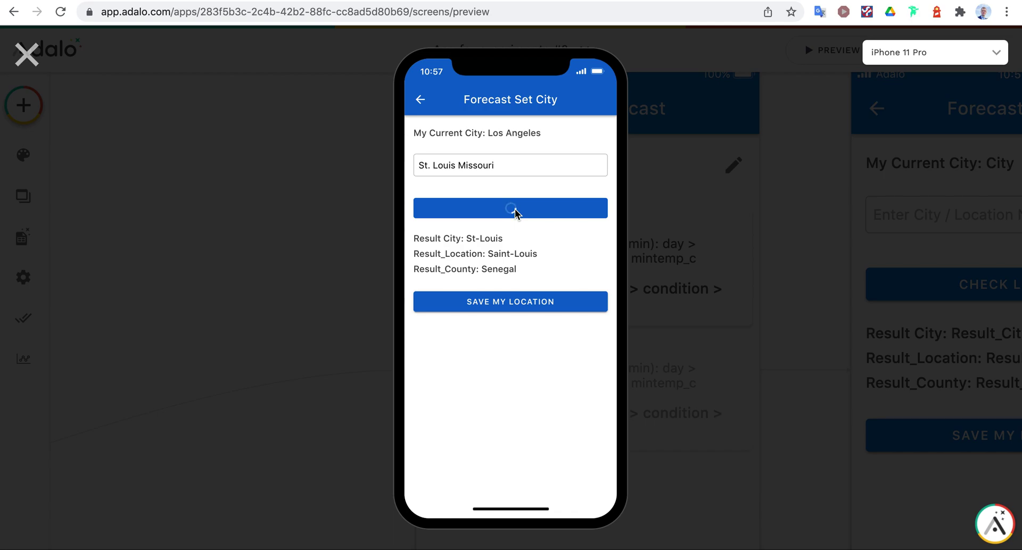
Change the city entry to Saint Louis Missouri, check and save it as the location, and return to the forecast
{"action": "left_click", "coordinate": [429, 164]}
{"action": "key", "text": "BackSpace"}
{"action": "type", "text": "aint"}
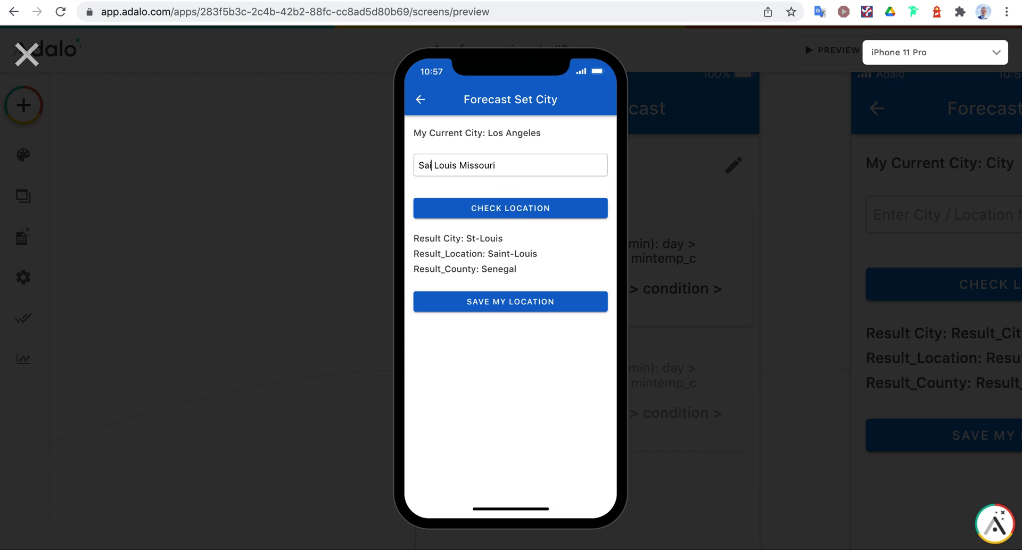
{"action": "left_click", "coordinate": [447, 210]}
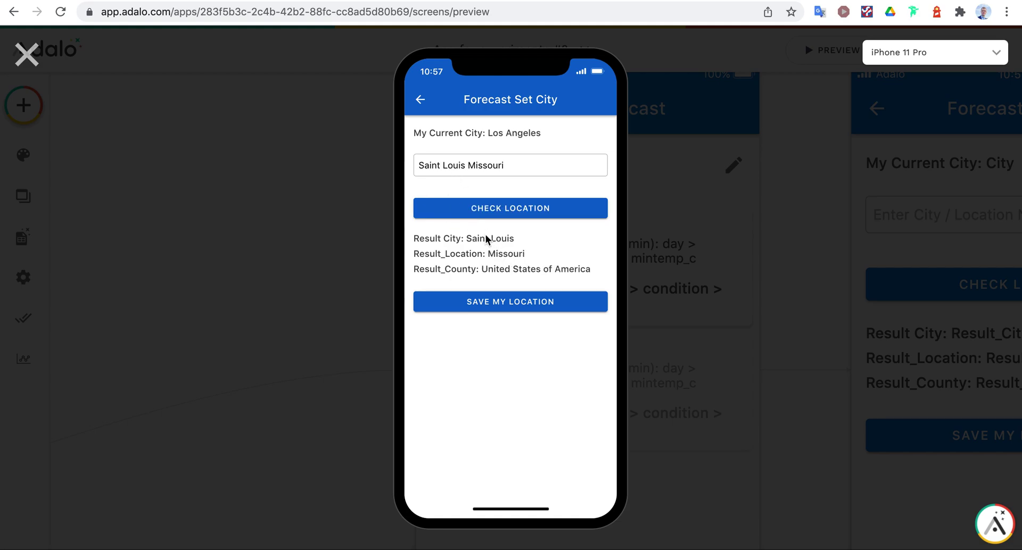
{"action": "left_click", "coordinate": [499, 307]}
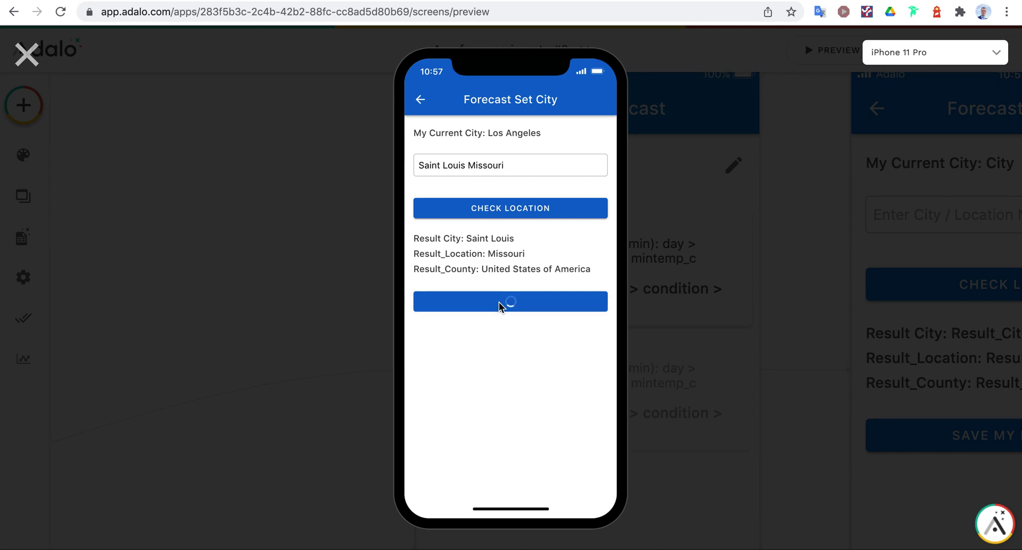
{"action": "left_click", "coordinate": [421, 102]}
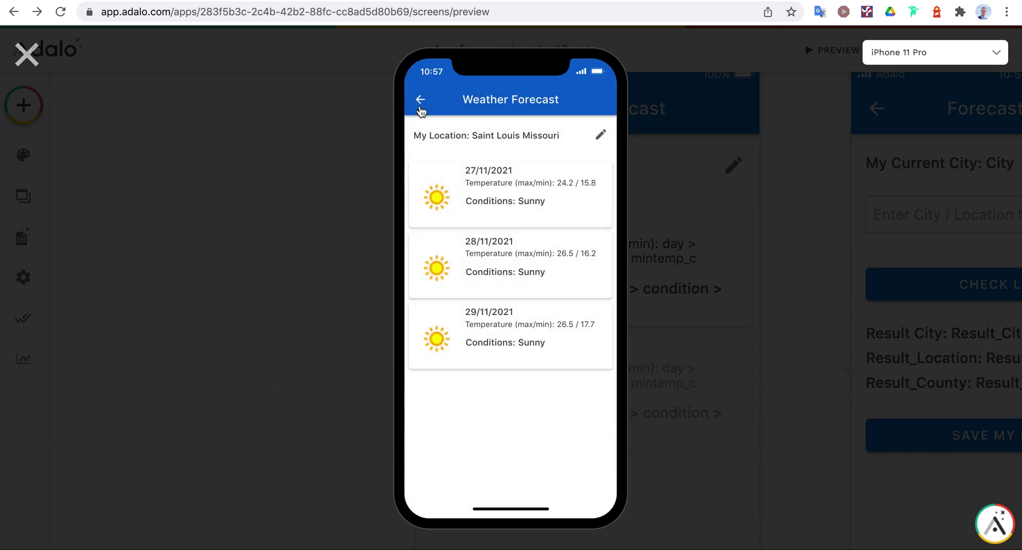